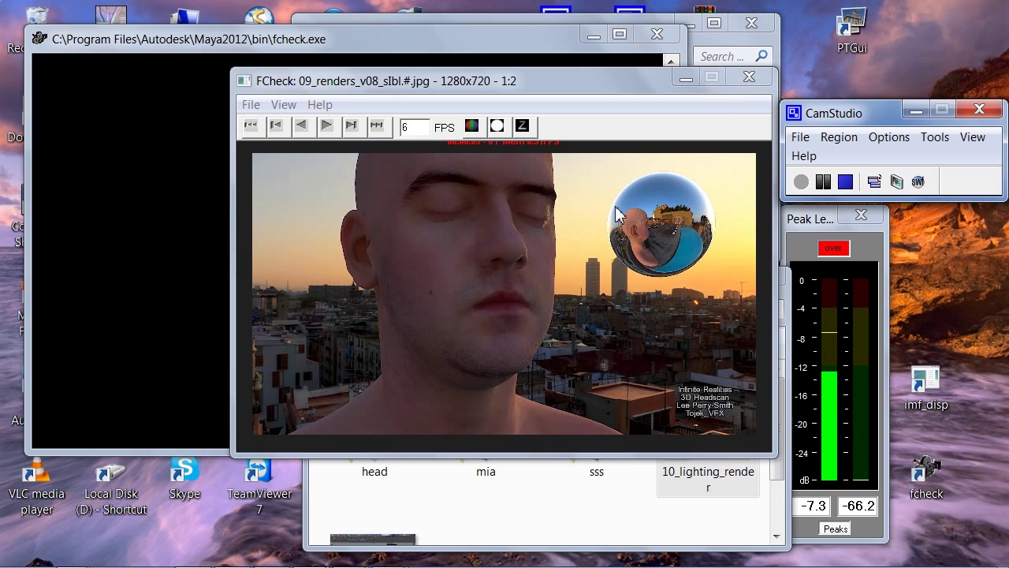
Step: Play the head render sequence in FCheck at full 1280x720 resolution, then leave the player
{"action": "left_click", "coordinate": [286, 105]}
{"action": "left_click", "coordinate": [340, 298]}
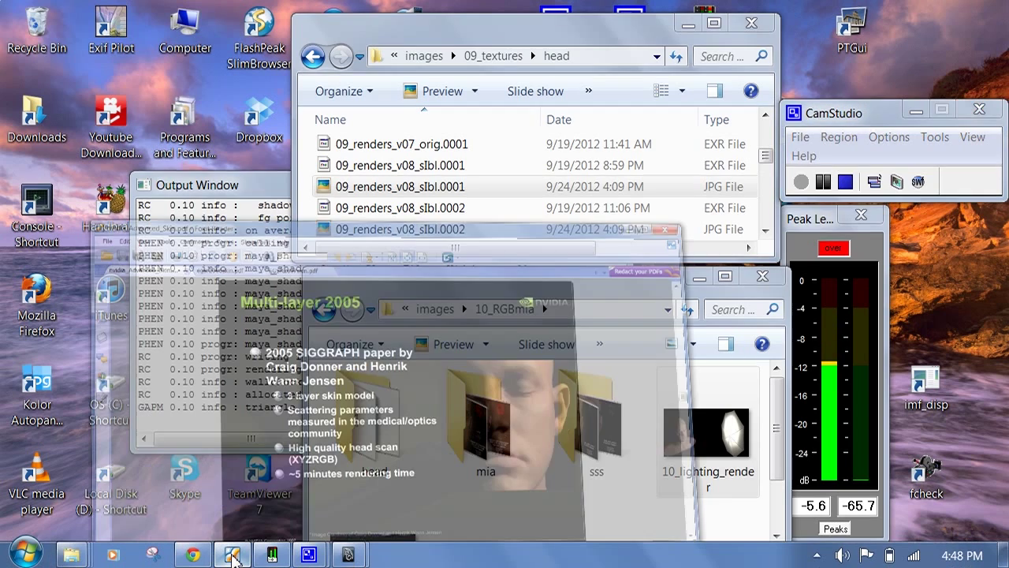
{"action": "left_click", "coordinate": [233, 552]}
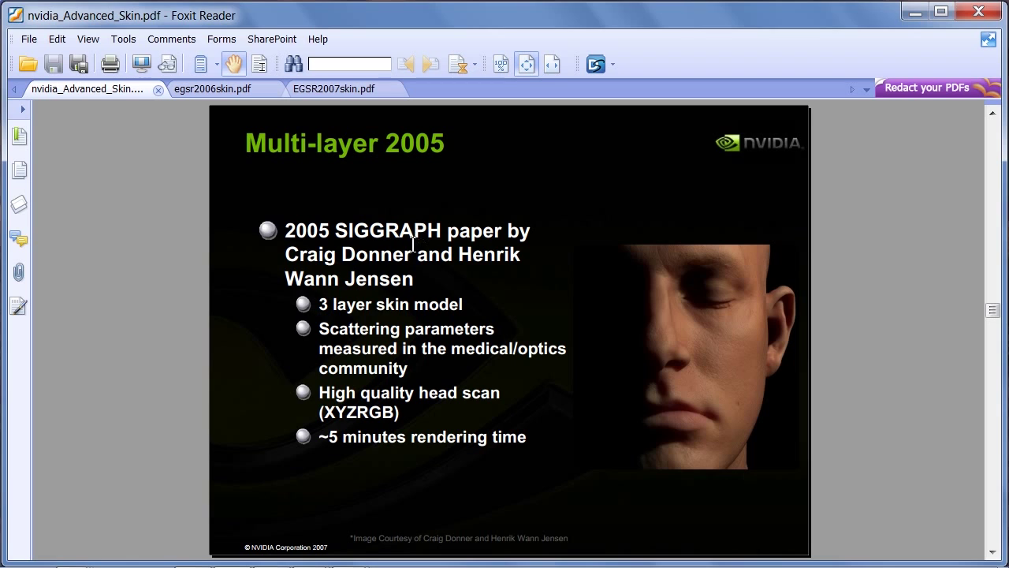
Step: Flip between the egsr2006skin, EGSR2007skin and NVIDIA Multi-layer 2005 PDFs
{"action": "left_click", "coordinate": [225, 91]}
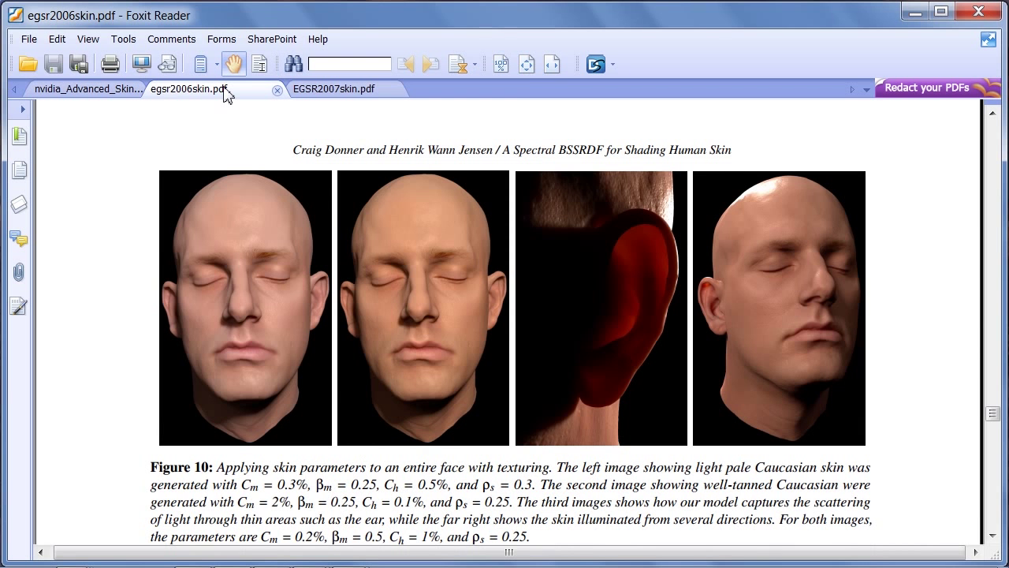
{"action": "left_click", "coordinate": [360, 90]}
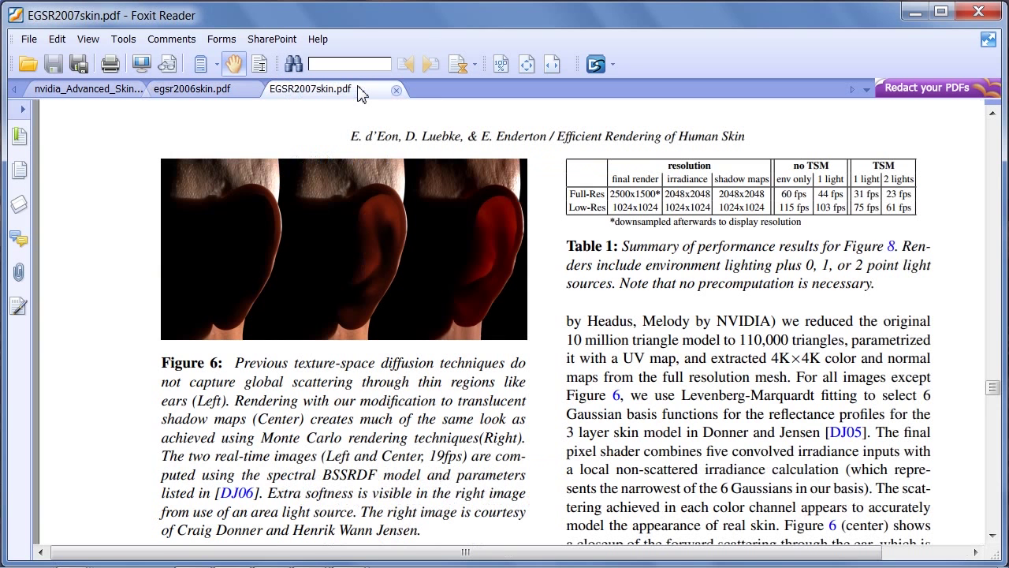
{"action": "left_click", "coordinate": [219, 101]}
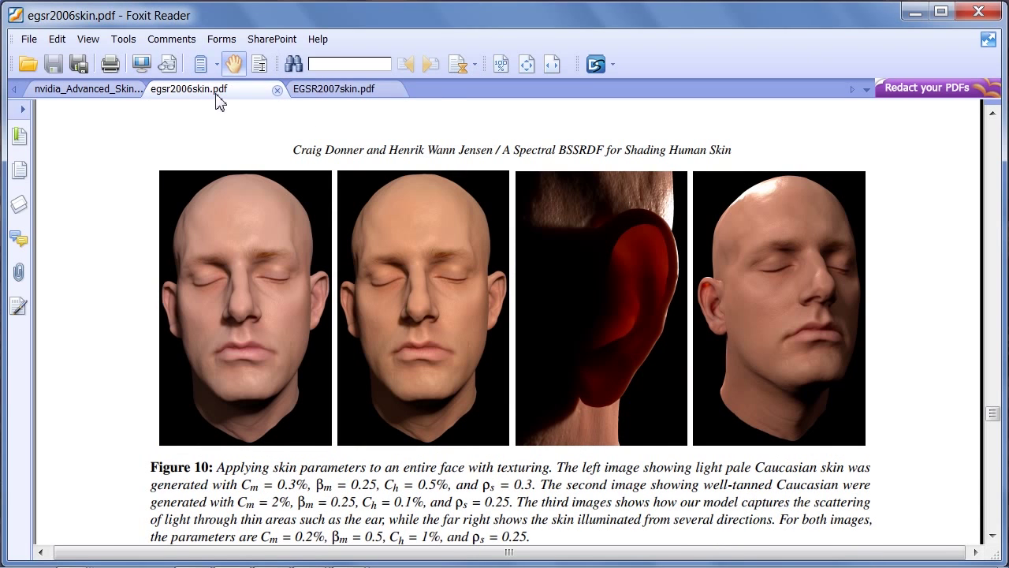
{"action": "left_click", "coordinate": [120, 93]}
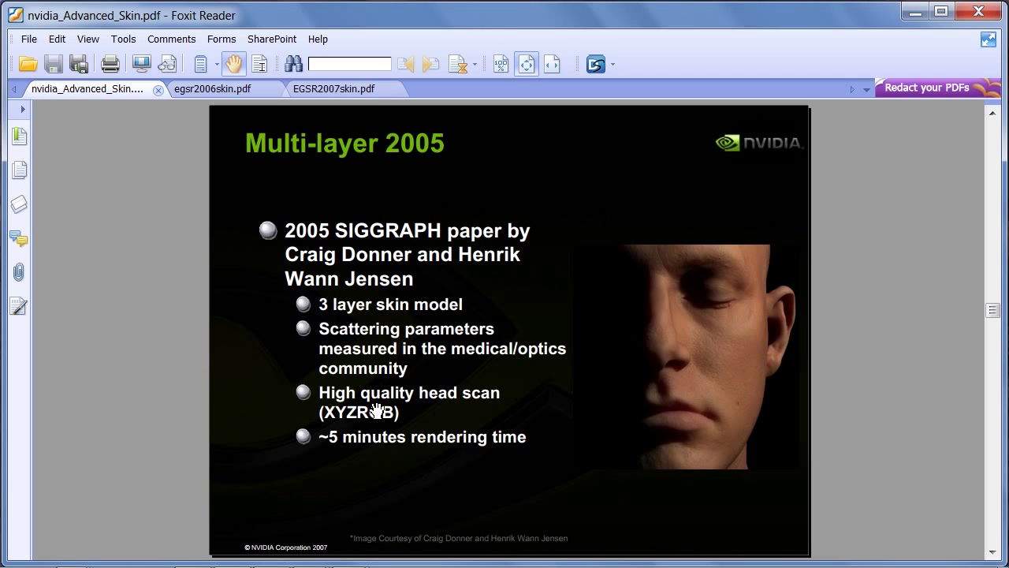
Step: Cancel closing all tabs and minimize Foxit Reader instead
{"action": "left_click", "coordinate": [976, 14]}
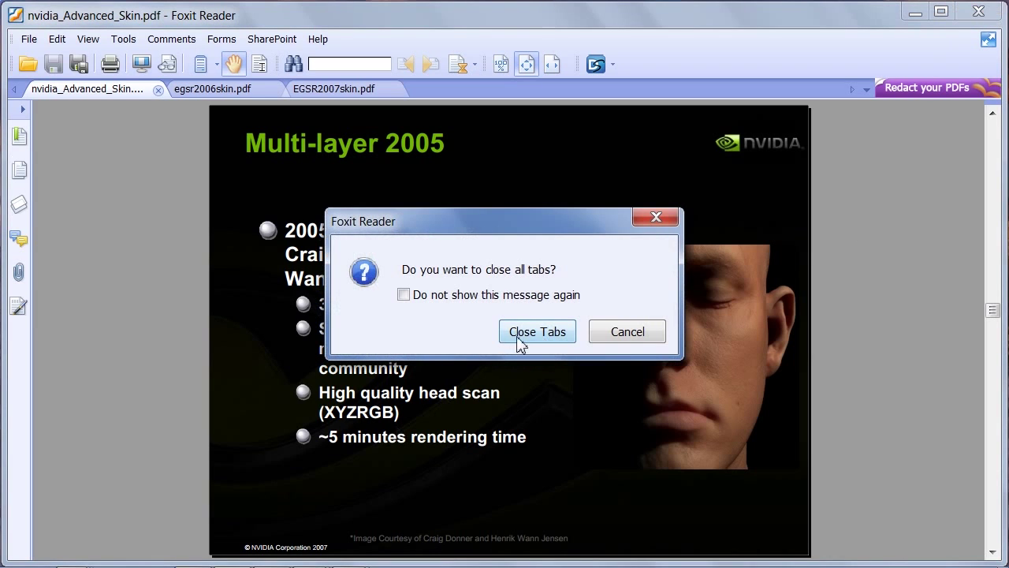
{"action": "left_click", "coordinate": [624, 334]}
{"action": "left_click", "coordinate": [915, 12]}
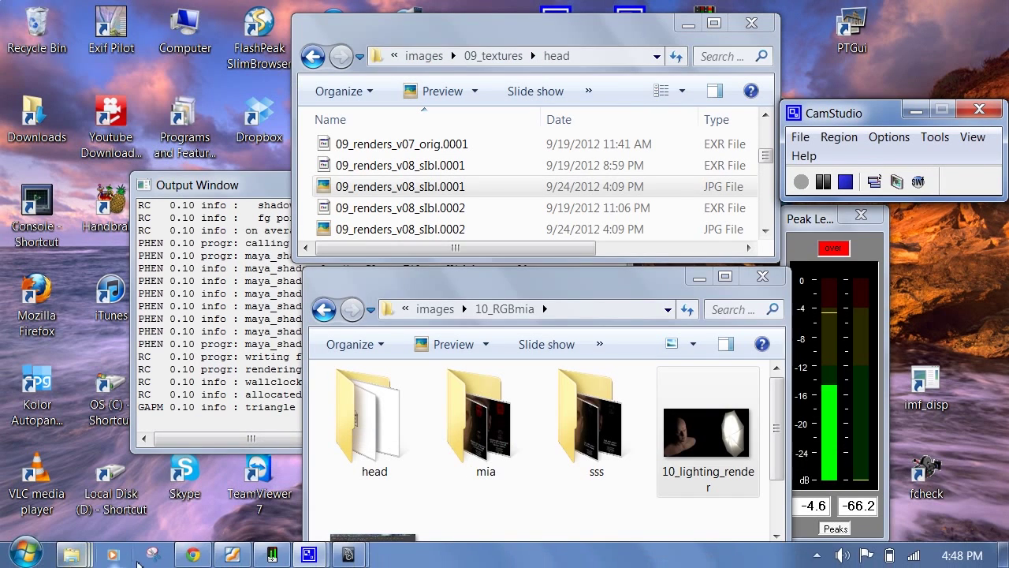
Step: Bring Chrome forward on the GPU Gems 3 chapter 14 page
{"action": "mouse_move", "coordinate": [182, 558]}
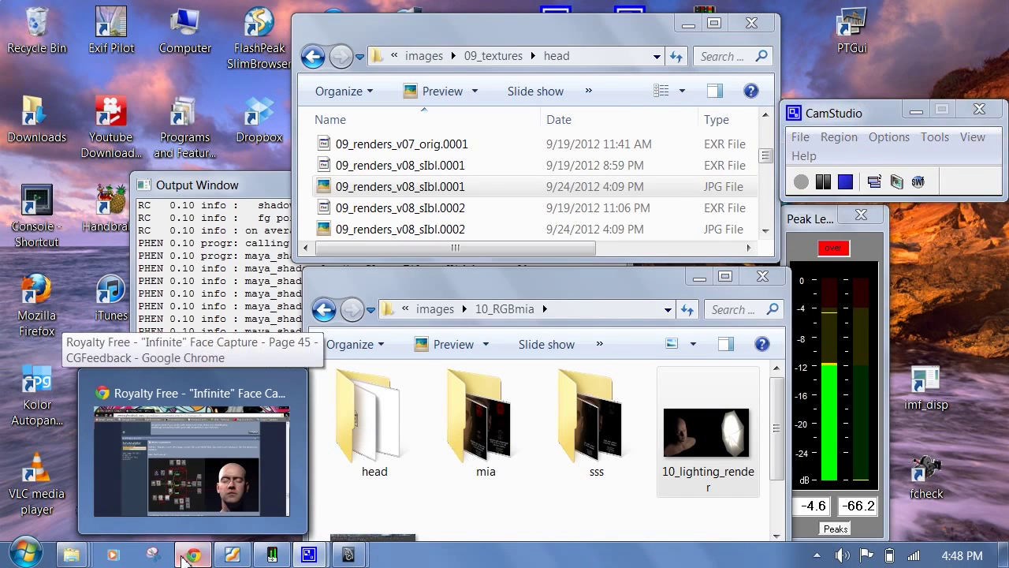
{"action": "left_click", "coordinate": [229, 423]}
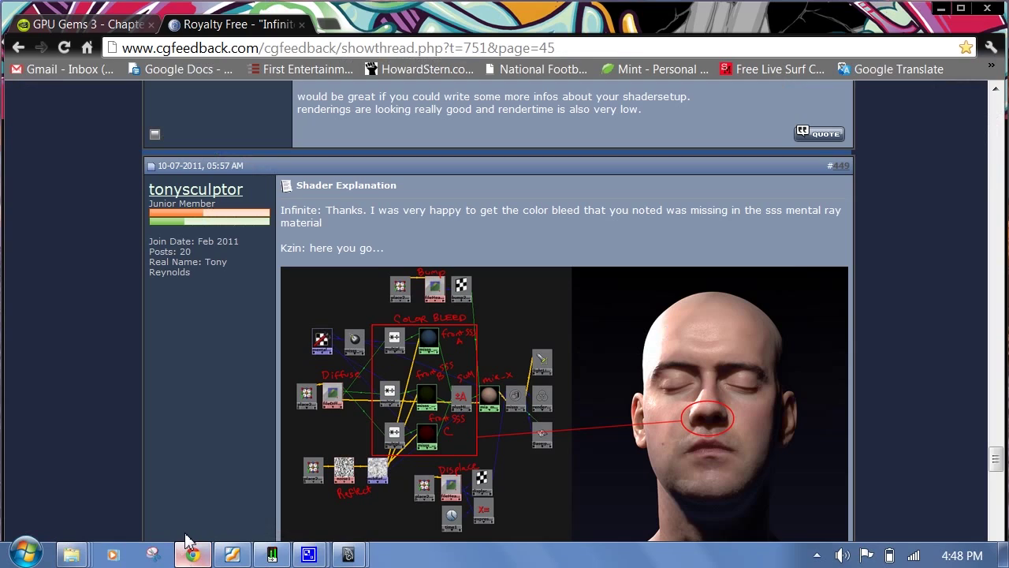
{"action": "left_click", "coordinate": [136, 30]}
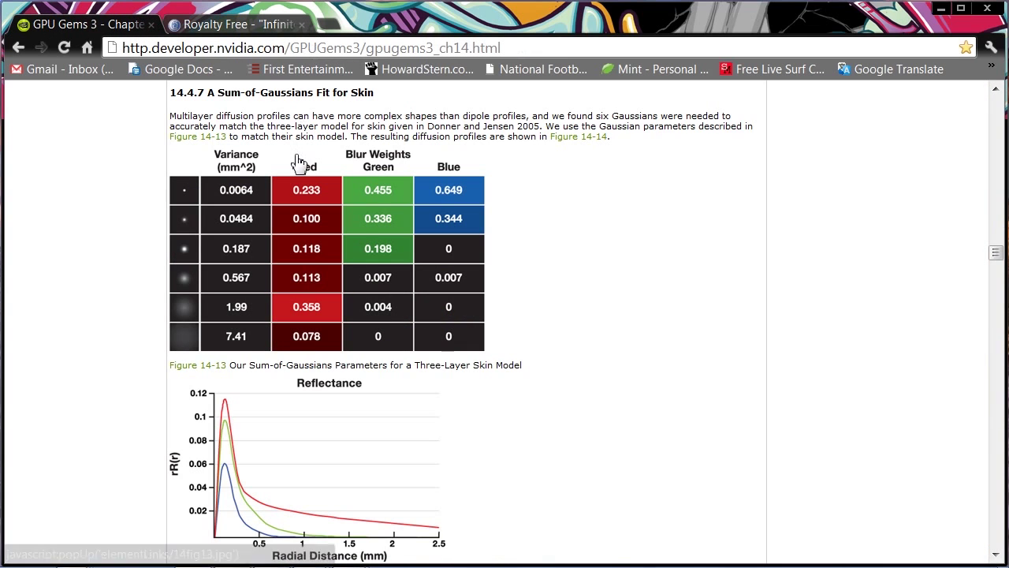
Step: Scroll through the sum-of-Gaussians skin table, then return to the forum shader-network post
{"action": "scroll", "coordinate": [408, 249], "scroll_direction": "up", "scroll_amount": 1}
{"action": "scroll", "coordinate": [408, 249], "scroll_direction": "up", "scroll_amount": 3}
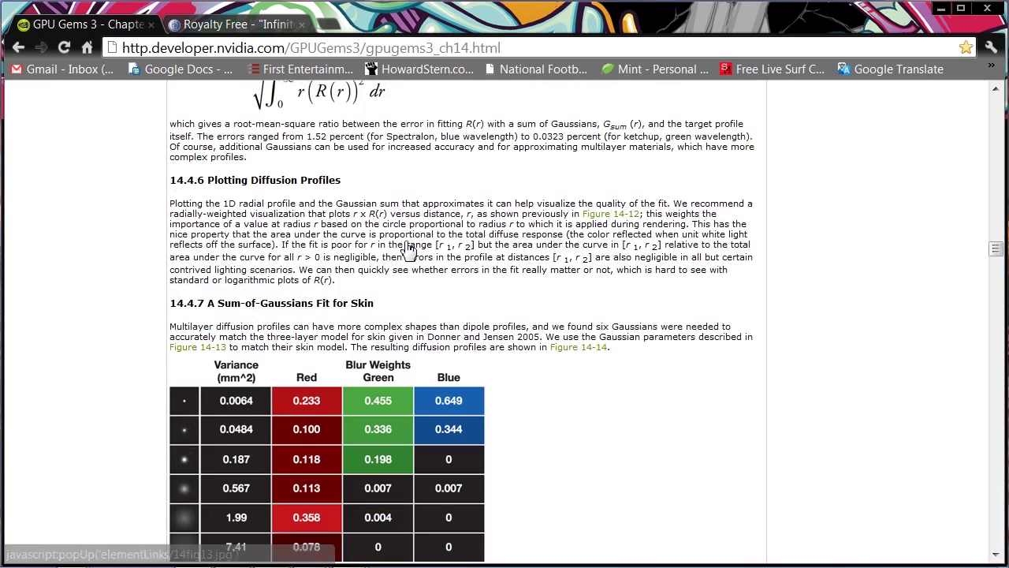
{"action": "scroll", "coordinate": [410, 249], "scroll_direction": "down", "scroll_amount": 4}
{"action": "scroll", "coordinate": [409, 250], "scroll_direction": "down", "scroll_amount": 2}
{"action": "scroll", "coordinate": [408, 250], "scroll_direction": "down", "scroll_amount": 7}
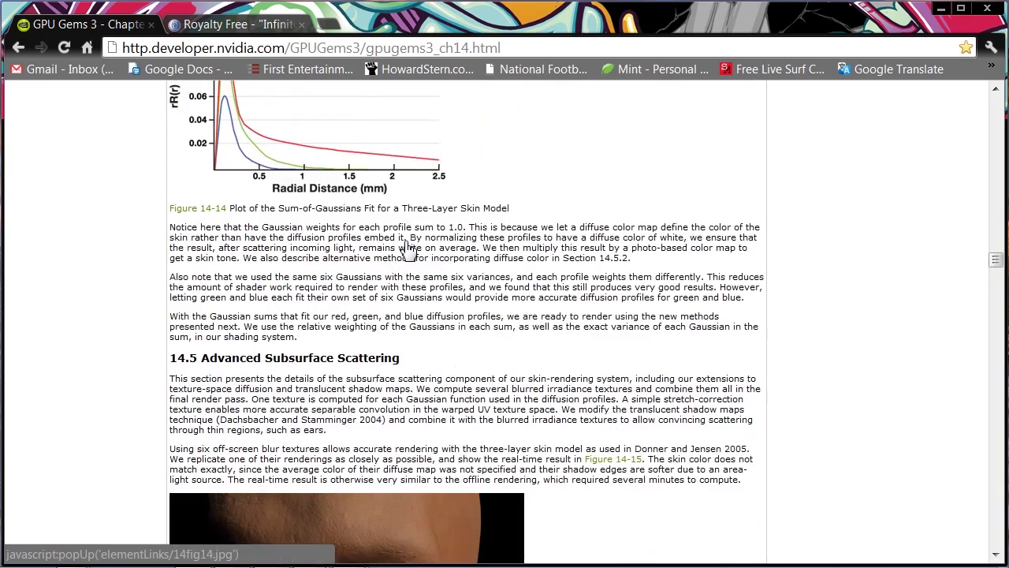
{"action": "scroll", "coordinate": [408, 250], "scroll_direction": "down", "scroll_amount": 3}
{"action": "scroll", "coordinate": [408, 250], "scroll_direction": "up", "scroll_amount": 10}
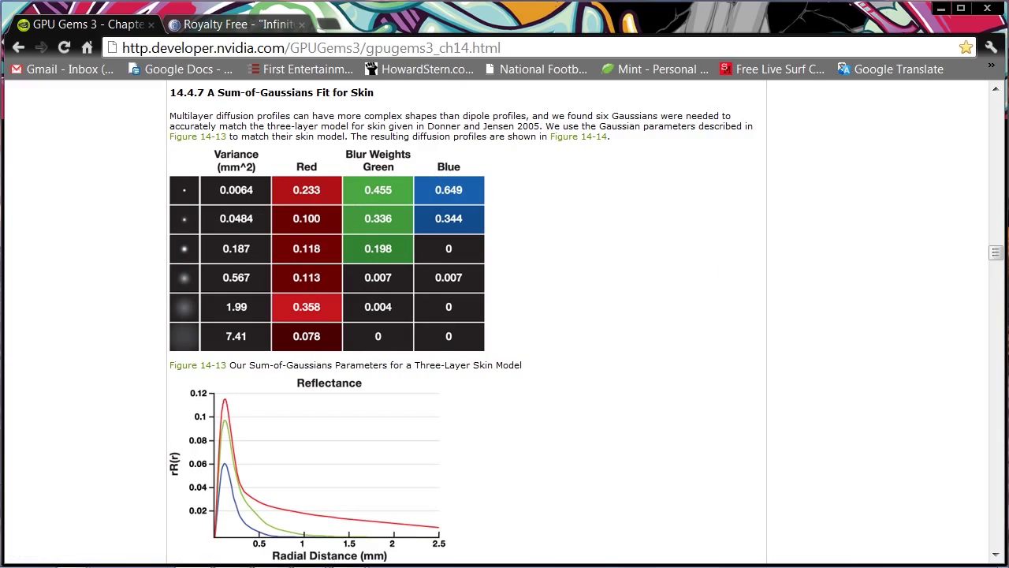
{"action": "left_click_drag", "start_coordinate": [996, 252], "coordinate": [1000, 157]}
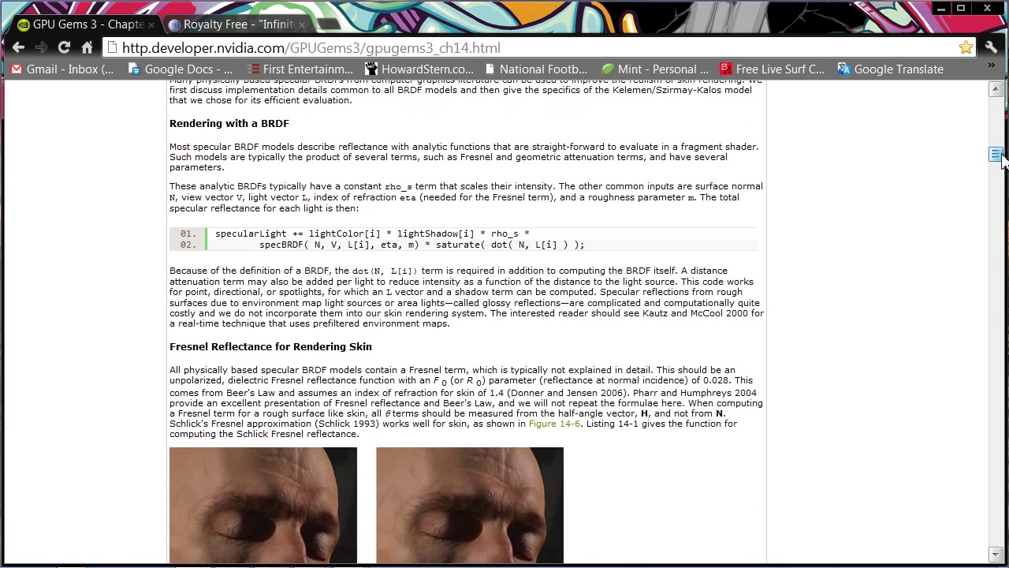
{"action": "left_click_drag", "start_coordinate": [218, 130], "coordinate": [348, 137]}
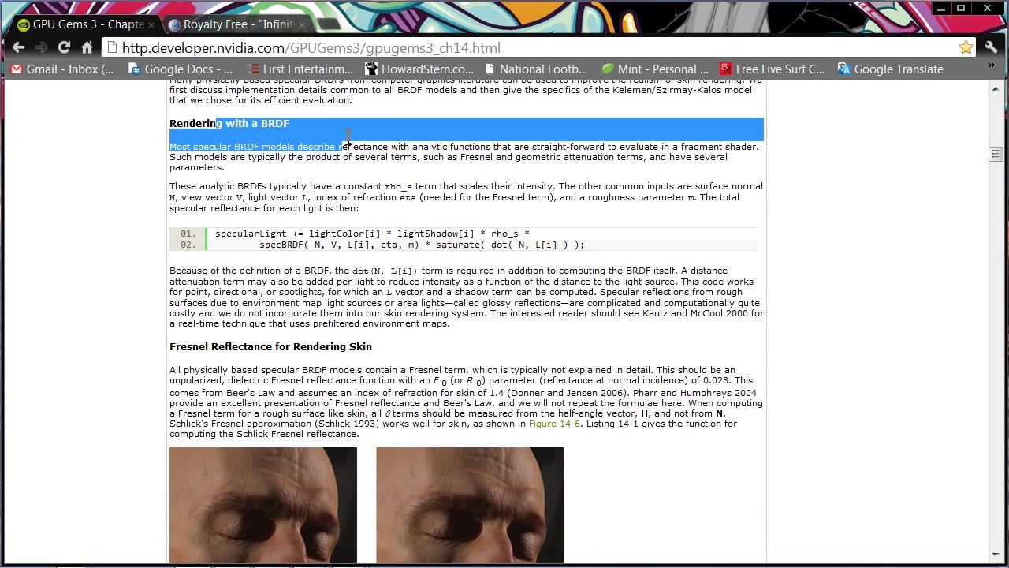
{"action": "left_click", "coordinate": [230, 24]}
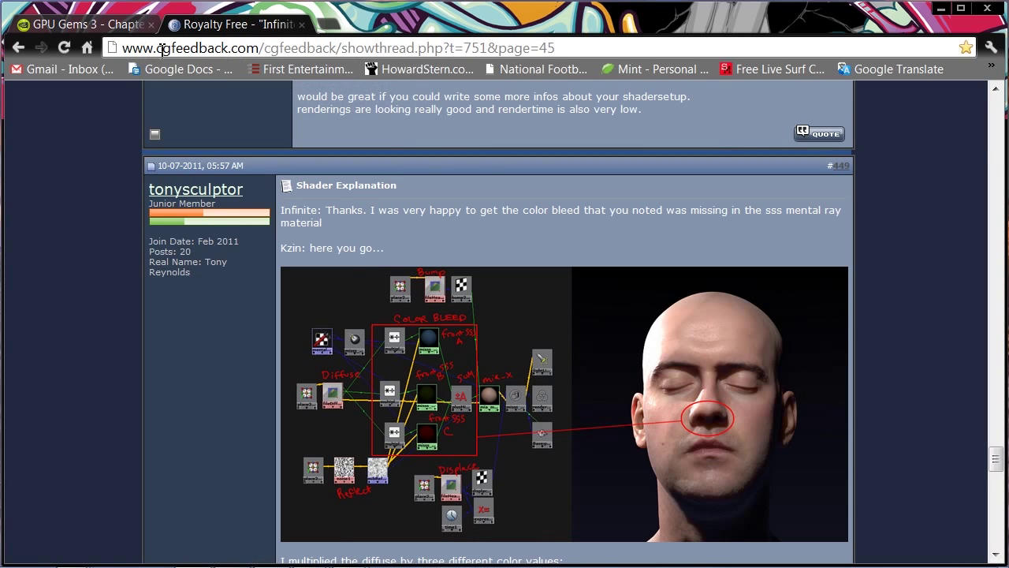
Step: Select the cgfeedback.com domain, scroll to the color A, B, C values, then minimize Chrome
{"action": "left_click_drag", "start_coordinate": [160, 48], "coordinate": [260, 50]}
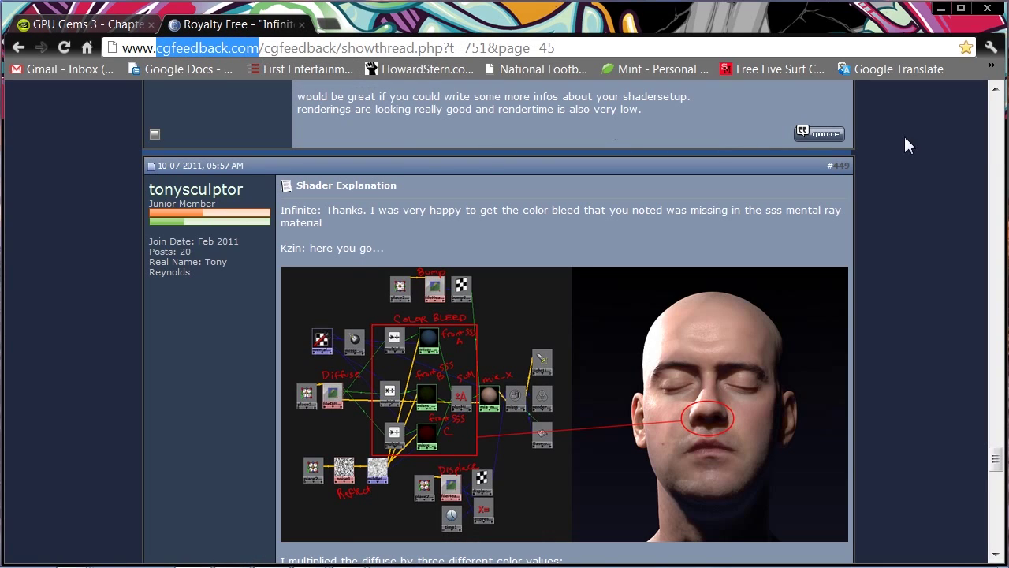
{"action": "mouse_move", "coordinate": [995, 458]}
{"action": "left_mouse_down"}
{"action": "mouse_move", "coordinate": [1006, 142]}
{"action": "mouse_move", "coordinate": [995, 473]}
{"action": "left_mouse_up"}
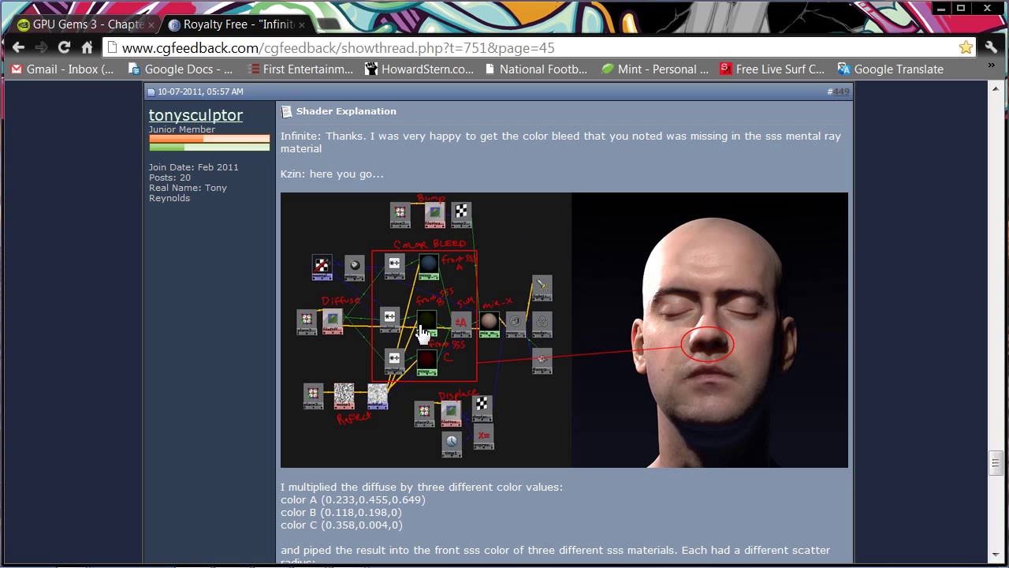
{"action": "left_click", "coordinate": [941, 9]}
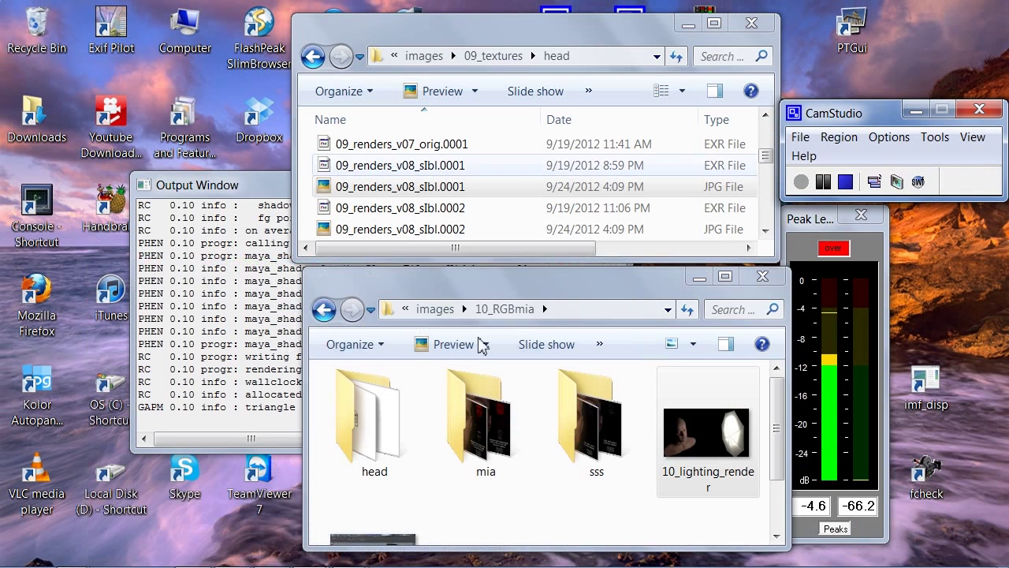
Step: Bring up the Maya scene and pan the Hypershade network to reveal its lower nodes
{"action": "mouse_move", "coordinate": [348, 556]}
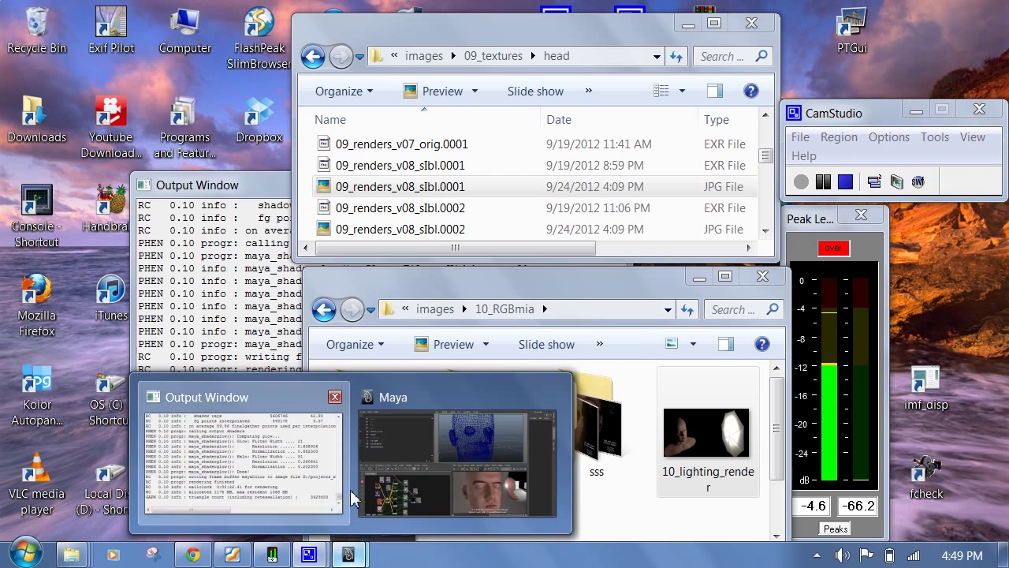
{"action": "left_click", "coordinate": [315, 473]}
{"action": "left_click", "coordinate": [396, 492]}
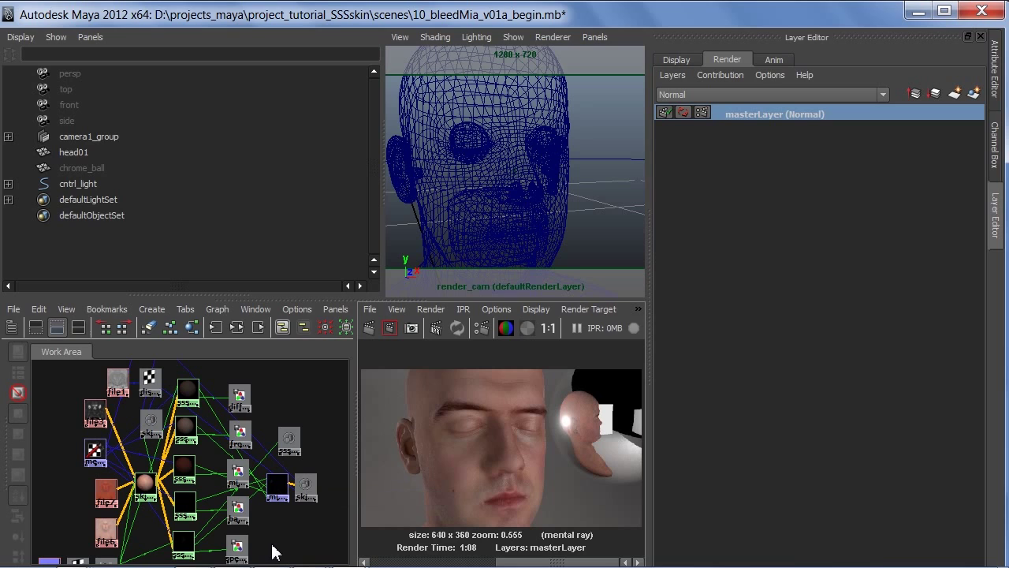
{"action": "middle_click_drag", "start_coordinate": [270, 547], "coordinate": [280, 537], "text": "alt"}
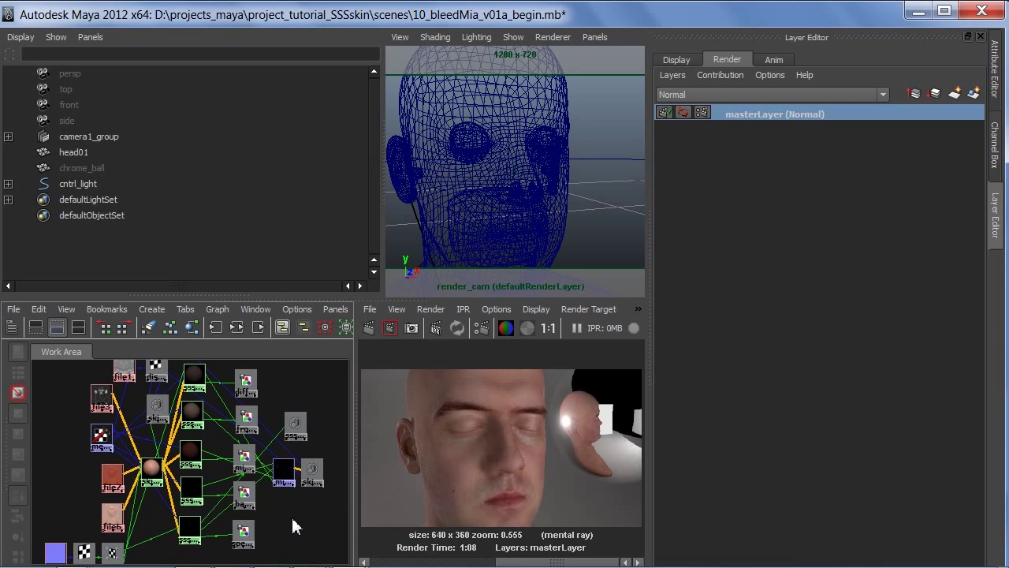
{"action": "scroll", "coordinate": [283, 529], "scroll_direction": "down", "scroll_amount": 3}
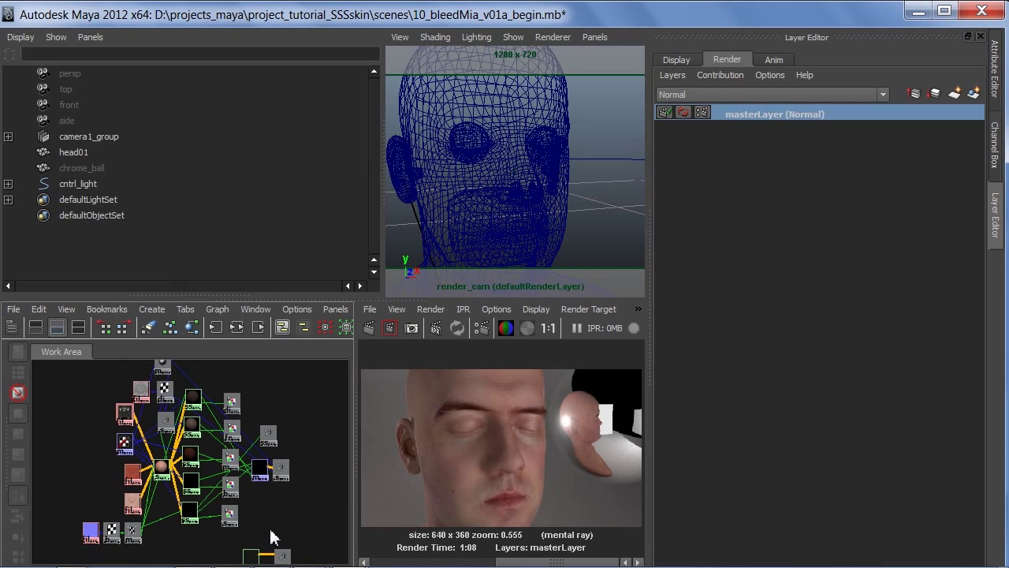
{"action": "middle_click_drag", "start_coordinate": [267, 543], "coordinate": [275, 484], "text": "alt"}
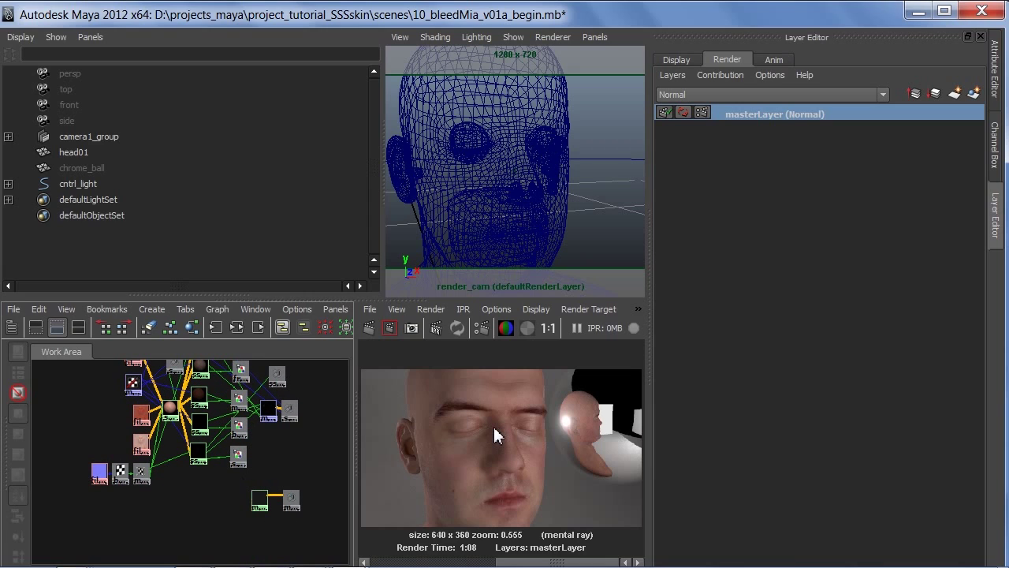
Step: Show the darker 2:23 stored face render zoomed in, then minimize Maya
{"action": "left_click", "coordinate": [364, 561]}
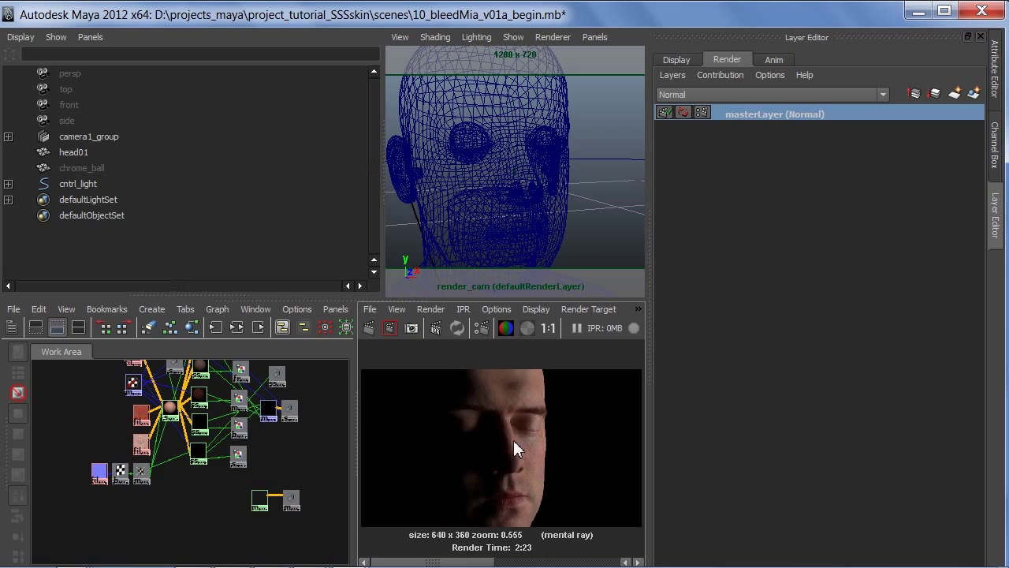
{"action": "scroll", "coordinate": [513, 450], "scroll_direction": "up", "scroll_amount": 2}
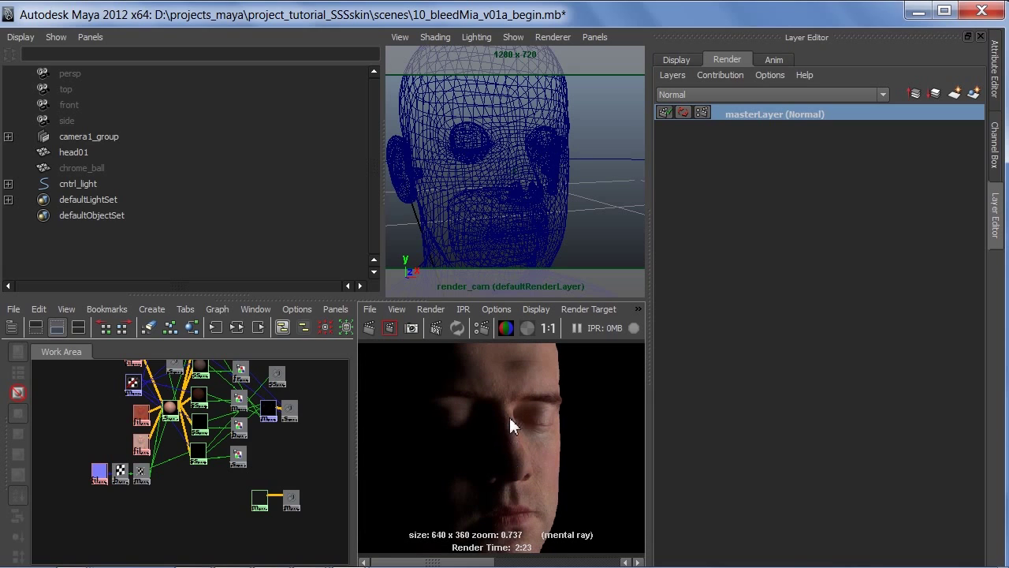
{"action": "left_click", "coordinate": [916, 11]}
{"action": "left_click", "coordinate": [688, 288]}
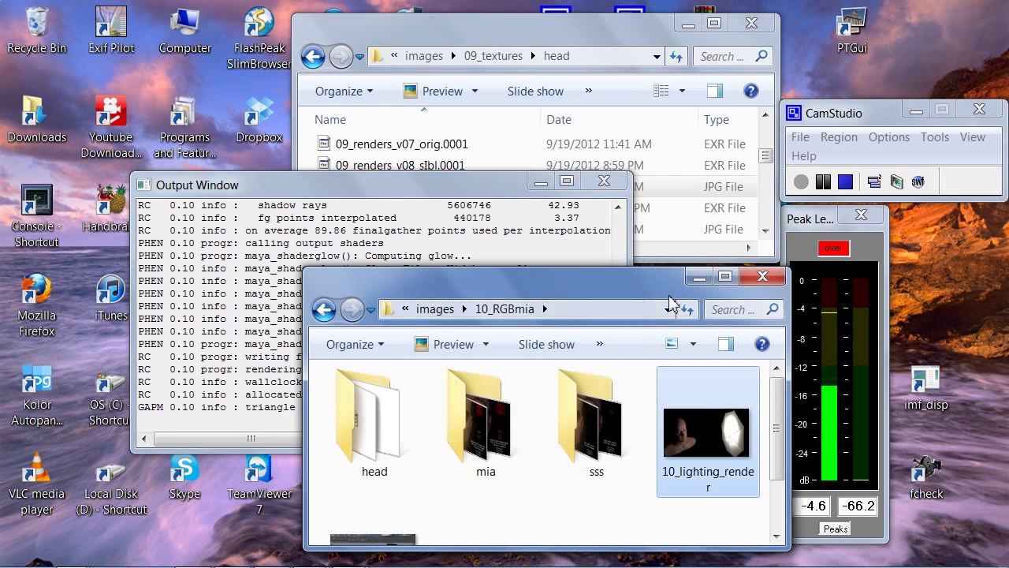
Step: Open 10_lighting_render, compare the Maya screenshot with the head-and-umbrella render, then close the viewer
{"action": "double_click", "coordinate": [706, 431]}
{"action": "key", "text": "Right"}
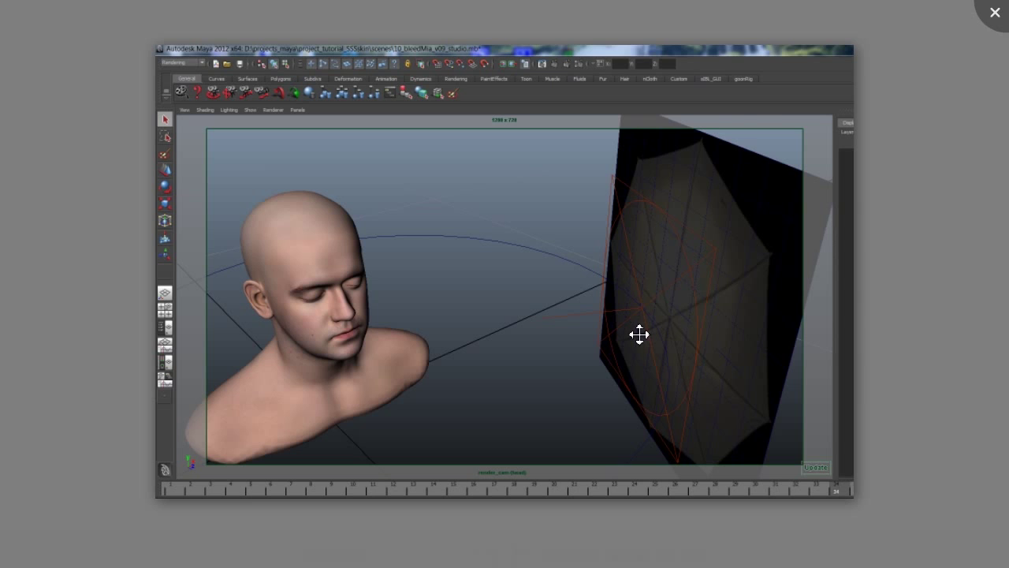
{"action": "key", "text": "Right"}
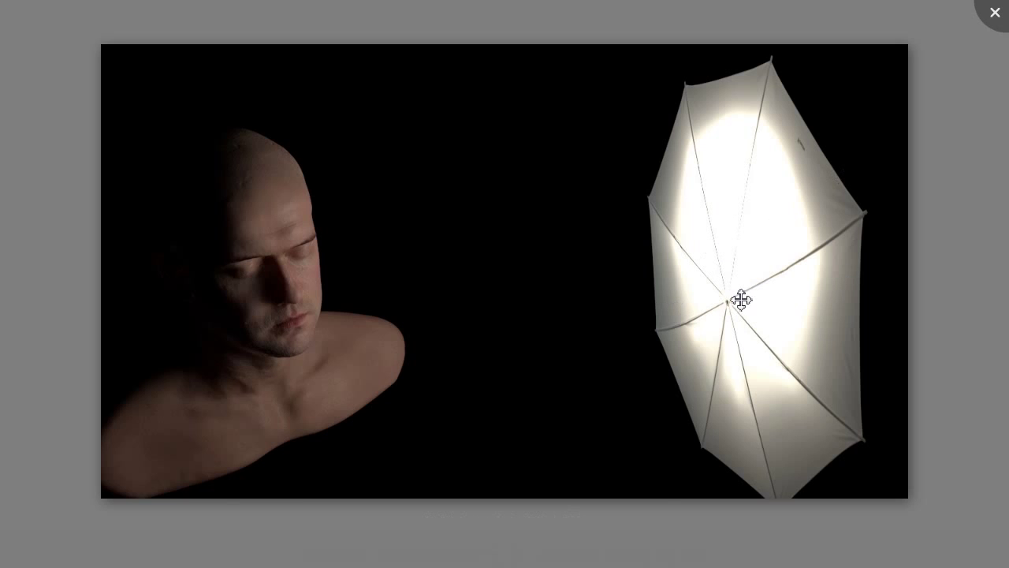
{"action": "key", "text": "Left"}
{"action": "key", "text": "Right"}
{"action": "key", "text": "Left"}
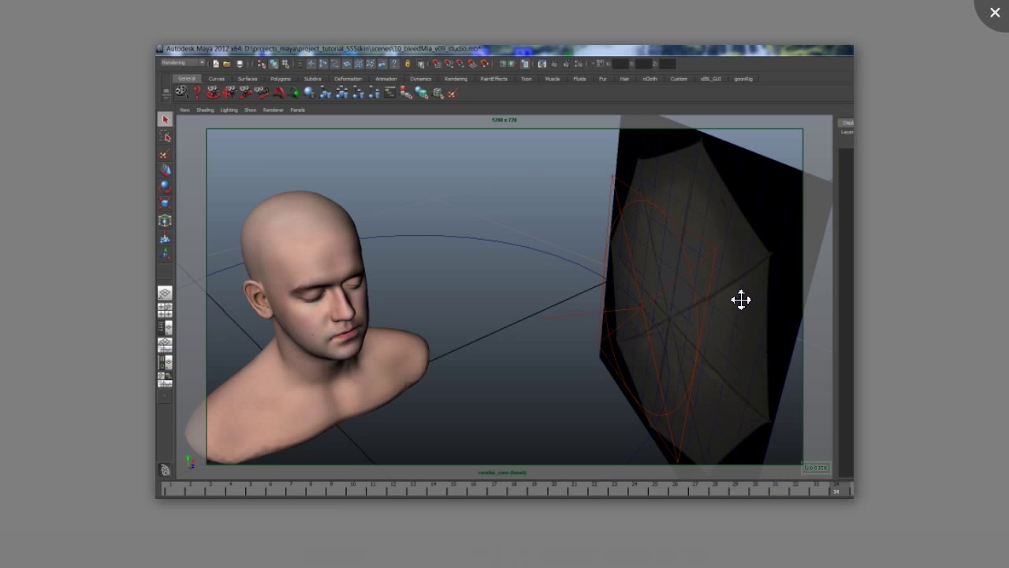
{"action": "key", "text": "Right"}
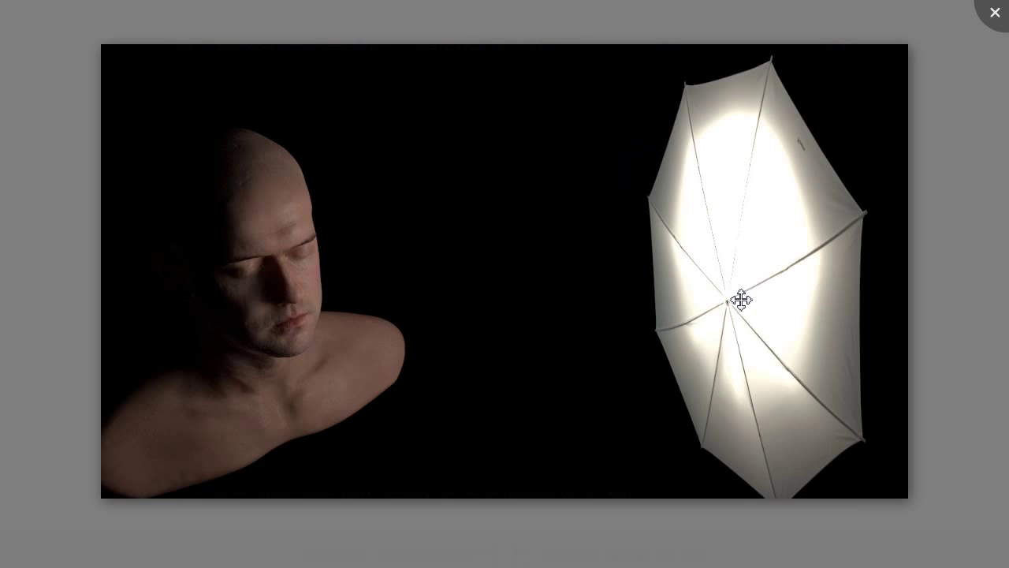
{"action": "left_click", "coordinate": [995, 13]}
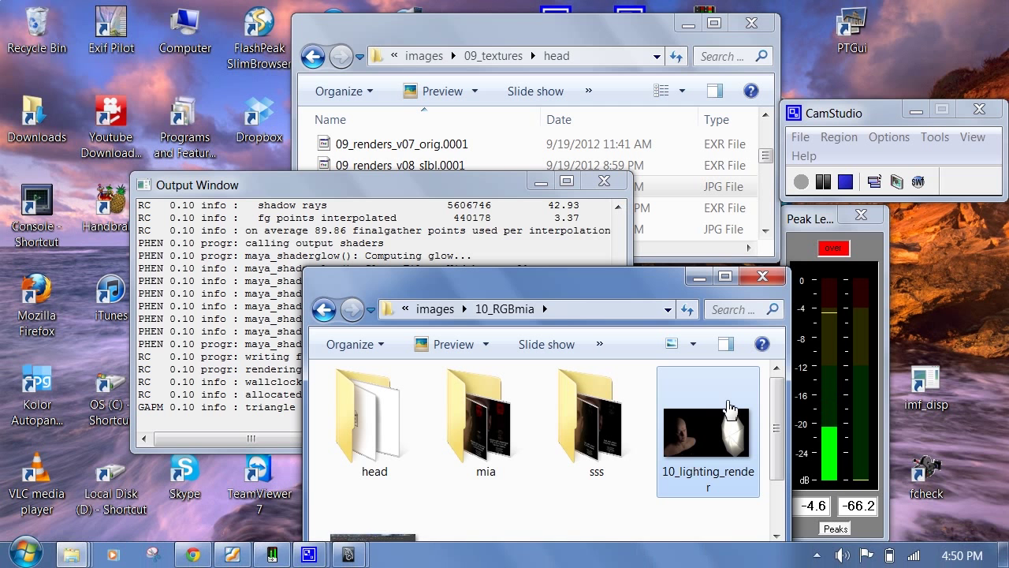
Step: Restore Maya and inspect the mia_skin material and its mib_color_mix1 node attributes
{"action": "left_click", "coordinate": [349, 556]}
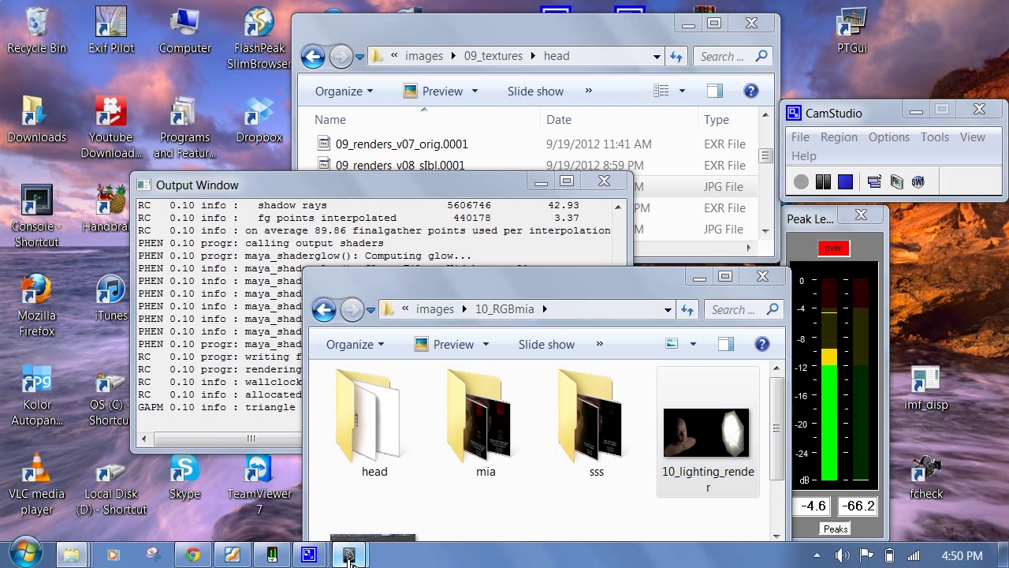
{"action": "left_click", "coordinate": [372, 500]}
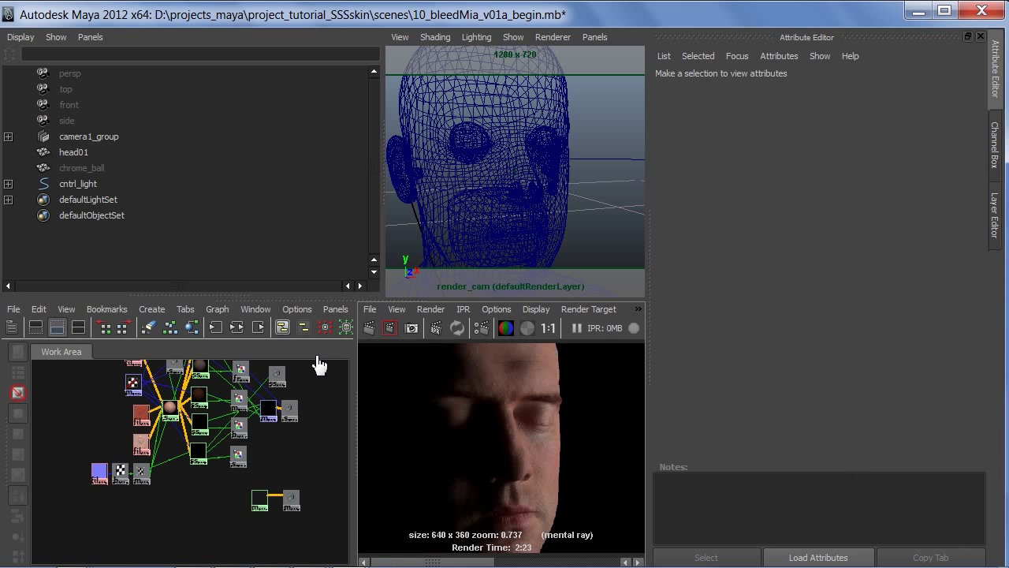
{"action": "left_click", "coordinate": [261, 501]}
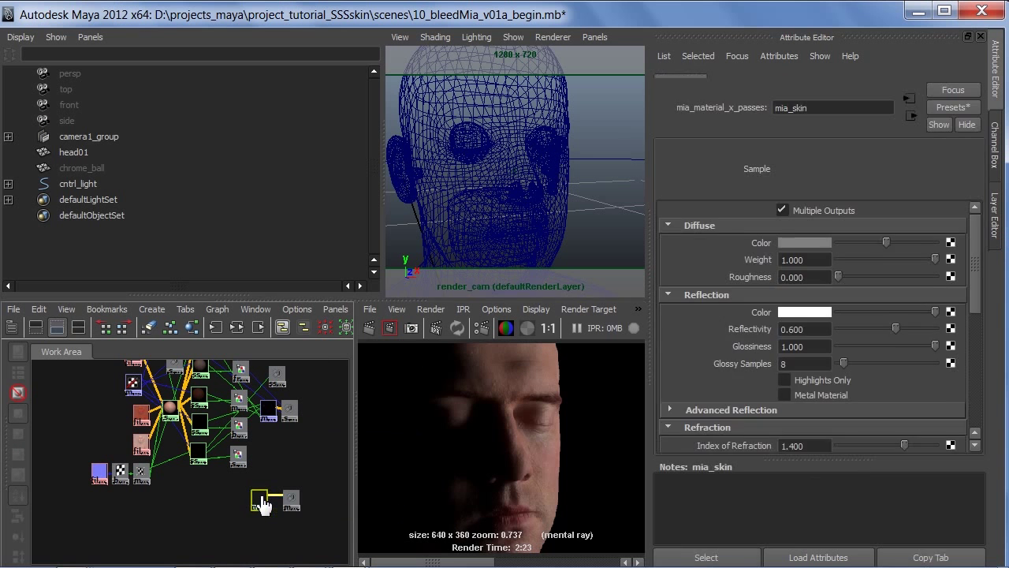
{"action": "left_click", "coordinate": [268, 410]}
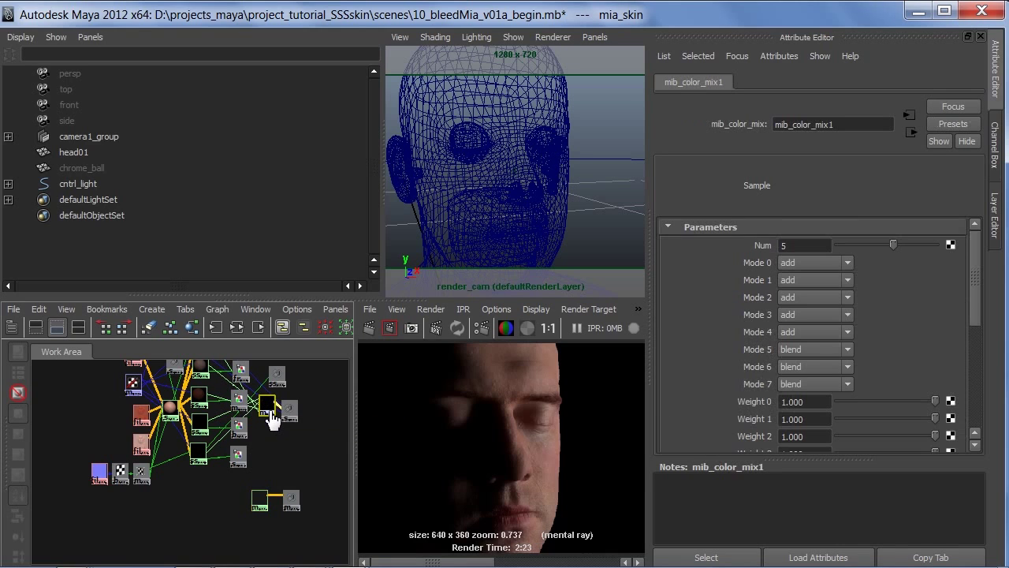
{"action": "left_click", "coordinate": [263, 501]}
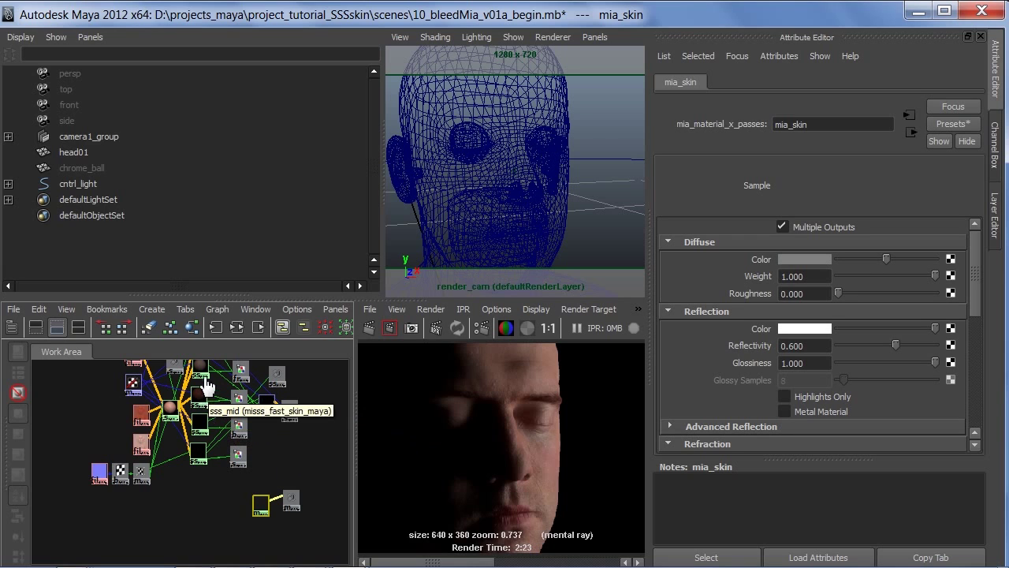
Step: Maximize the Hypershade and create three misss_fast_skin_maya shaders sharing the mentalrayTexture1 lightmap
{"action": "key", "text": "space"}
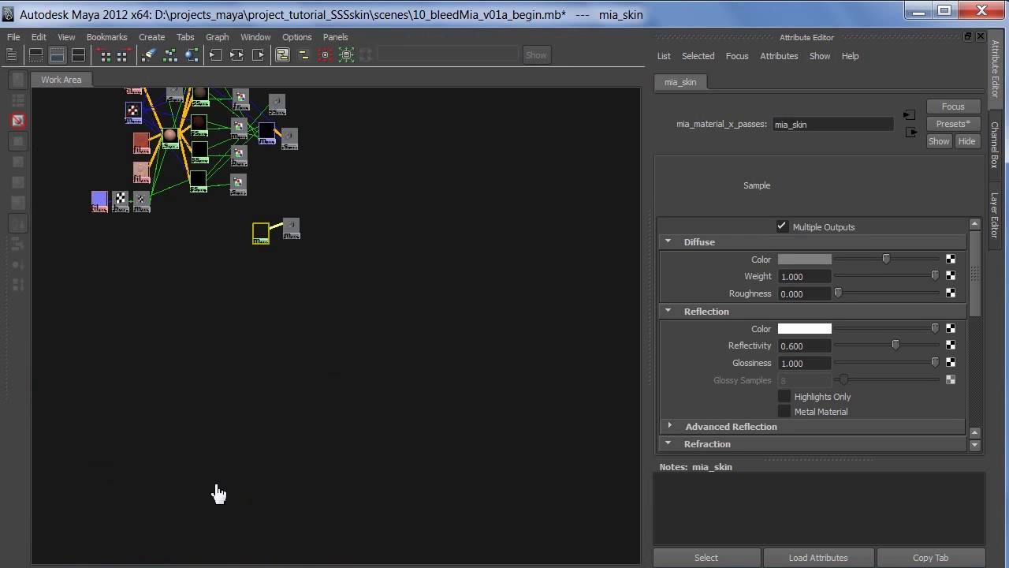
{"action": "left_click_drag", "start_coordinate": [6, 361], "coordinate": [260, 394]}
{"action": "double_click", "coordinate": [47, 103]}
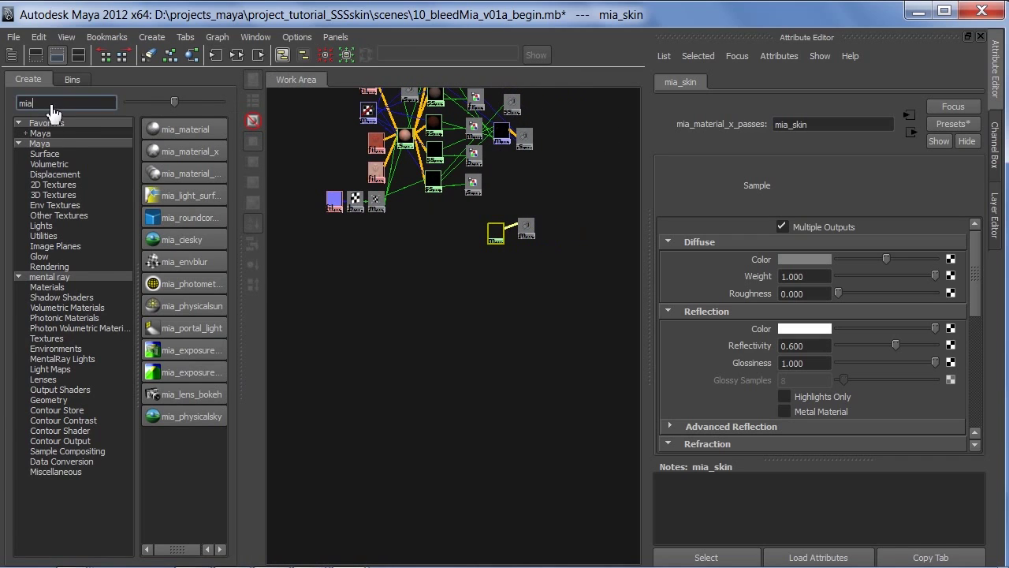
{"action": "type", "text": "skin"}
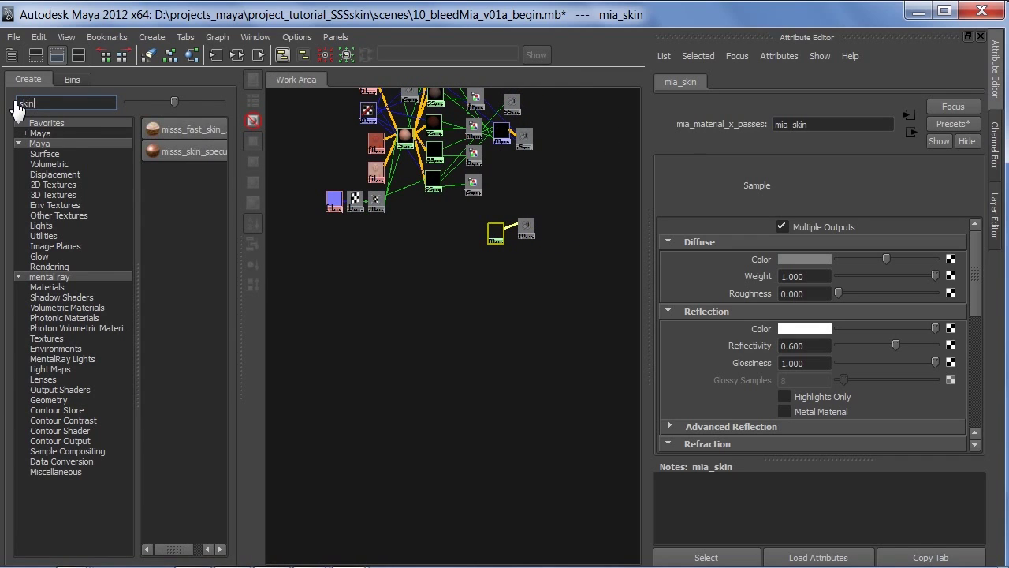
{"action": "left_click", "coordinate": [164, 135]}
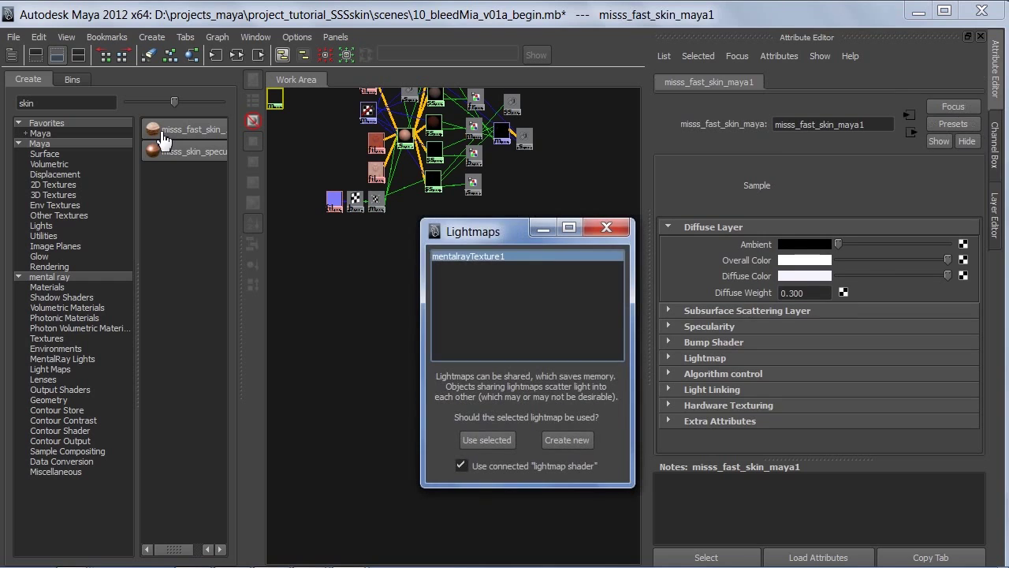
{"action": "left_click", "coordinate": [487, 442]}
{"action": "left_click", "coordinate": [202, 129]}
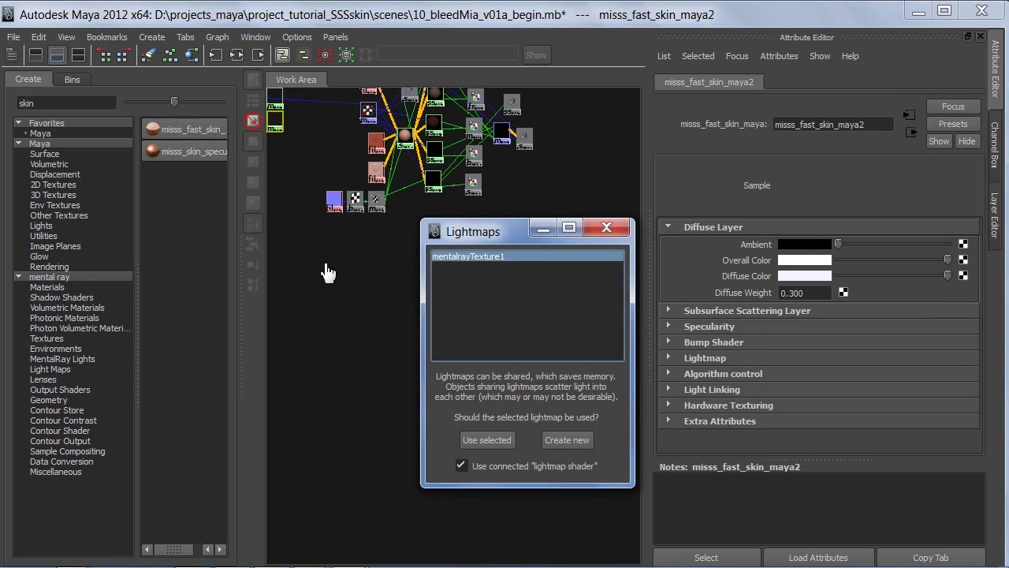
{"action": "left_click", "coordinate": [486, 441]}
{"action": "left_click", "coordinate": [198, 132]}
{"action": "left_click", "coordinate": [487, 440]}
Step: Arrange the three skin shaders in the network and rename misss_fast_skin_maya3 to R
{"action": "left_click_drag", "start_coordinate": [276, 146], "coordinate": [433, 235]}
{"action": "left_click_drag", "start_coordinate": [274, 122], "coordinate": [468, 265]}
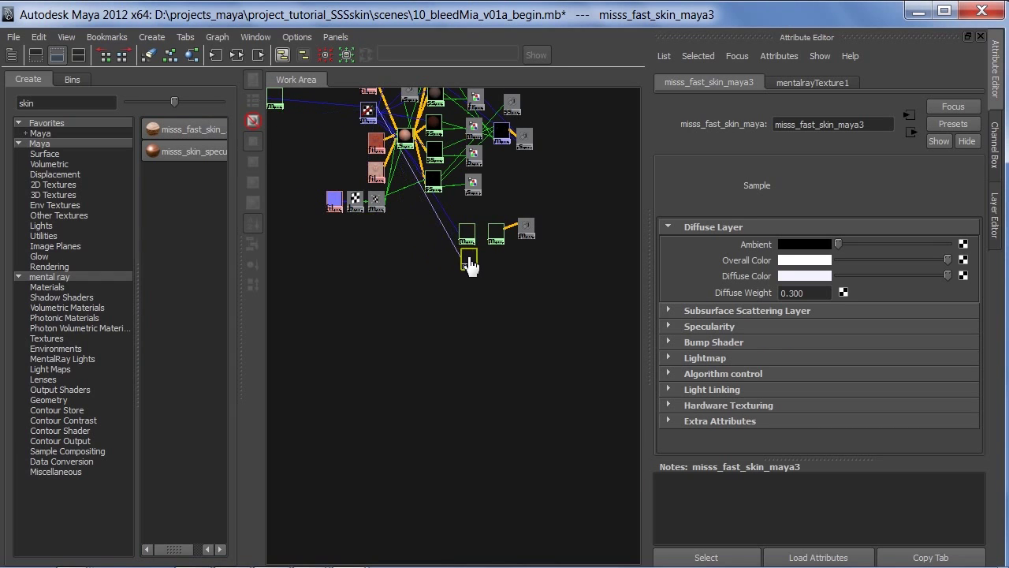
{"action": "left_click_drag", "start_coordinate": [274, 98], "coordinate": [485, 294]}
{"action": "left_click", "coordinate": [469, 235]}
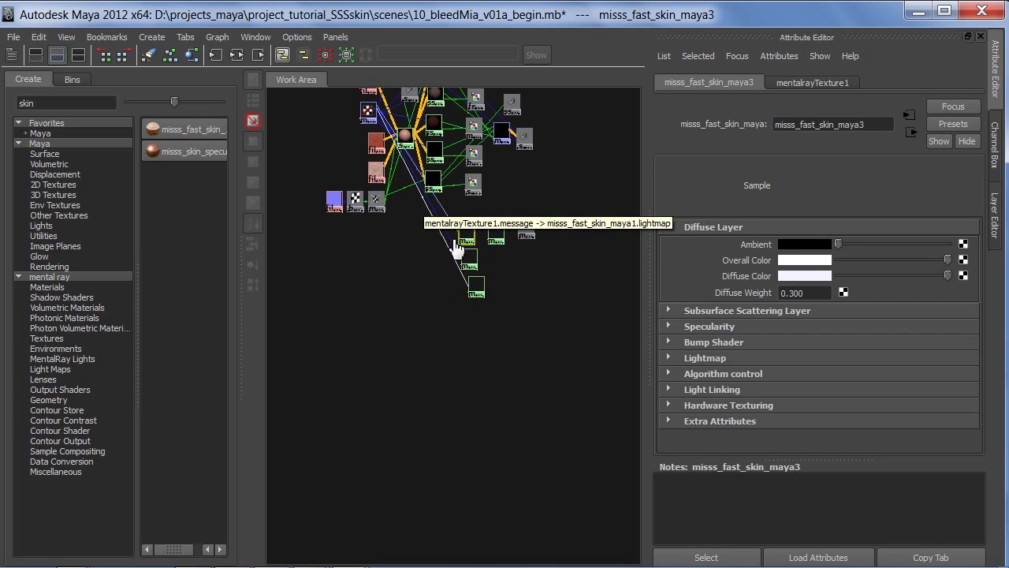
{"action": "double_click", "coordinate": [883, 126]}
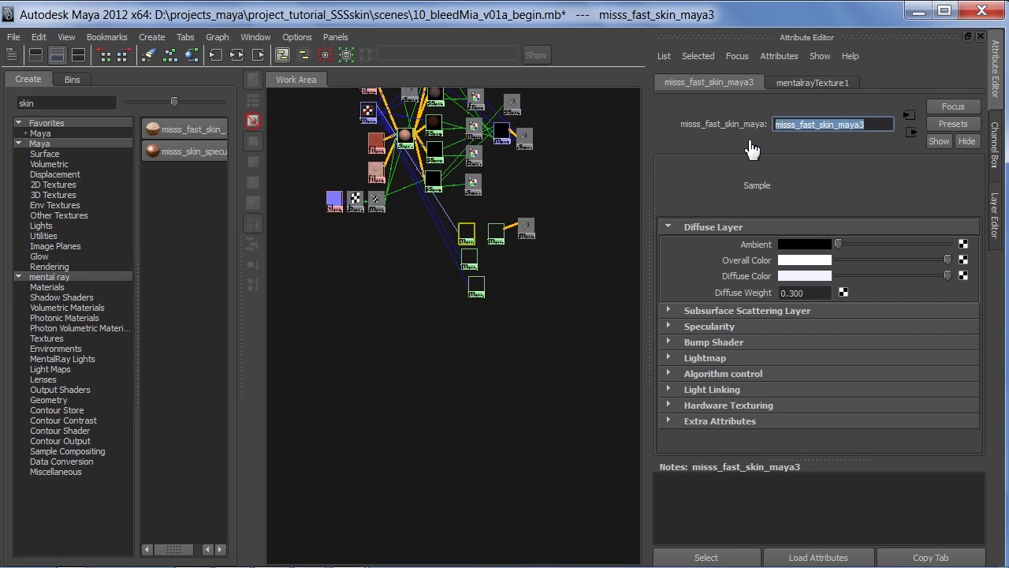
{"action": "type", "text": "R"}
{"action": "key", "text": "Tab"}
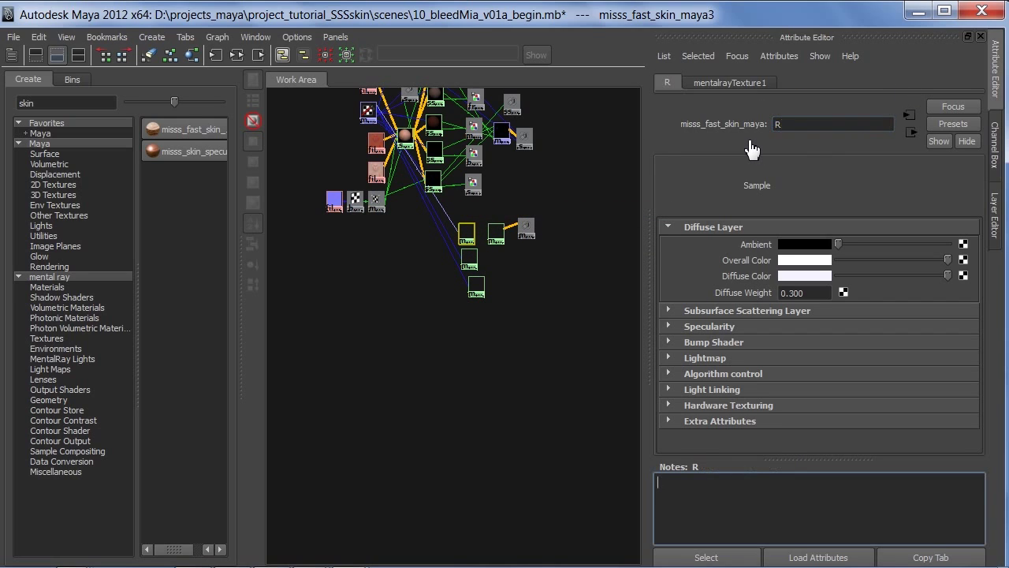
Step: Rename misss_fast_skin_maya2 to G and misss_fast_skin_maya1 to B
{"action": "left_click", "coordinate": [468, 258]}
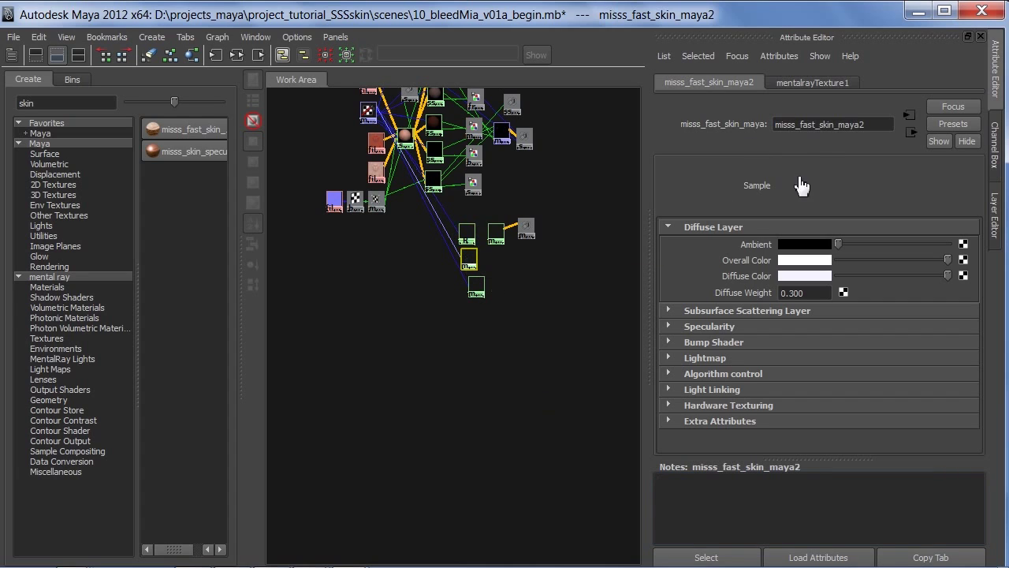
{"action": "double_click", "coordinate": [883, 126]}
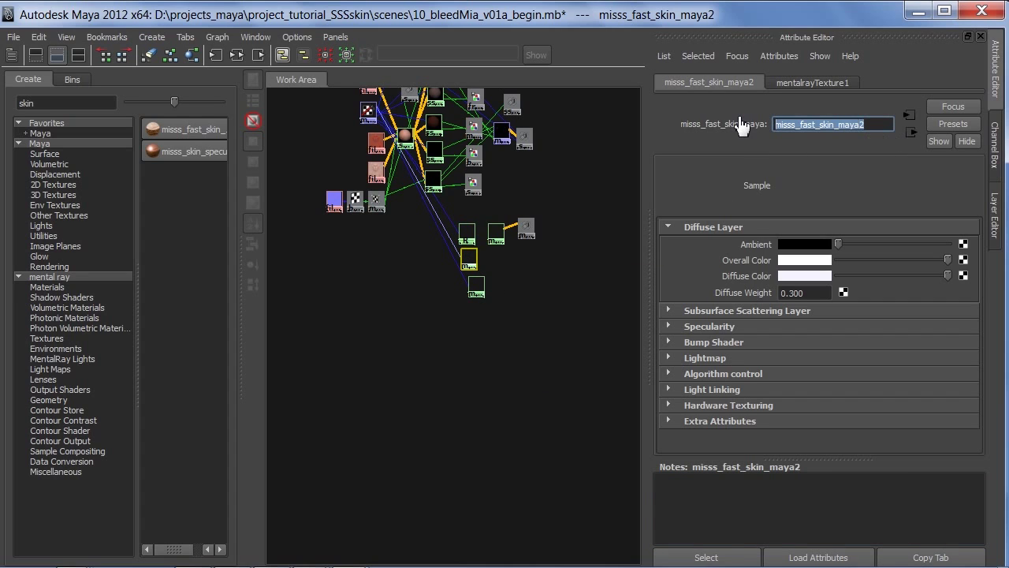
{"action": "type", "text": "G"}
{"action": "key", "text": "Tab"}
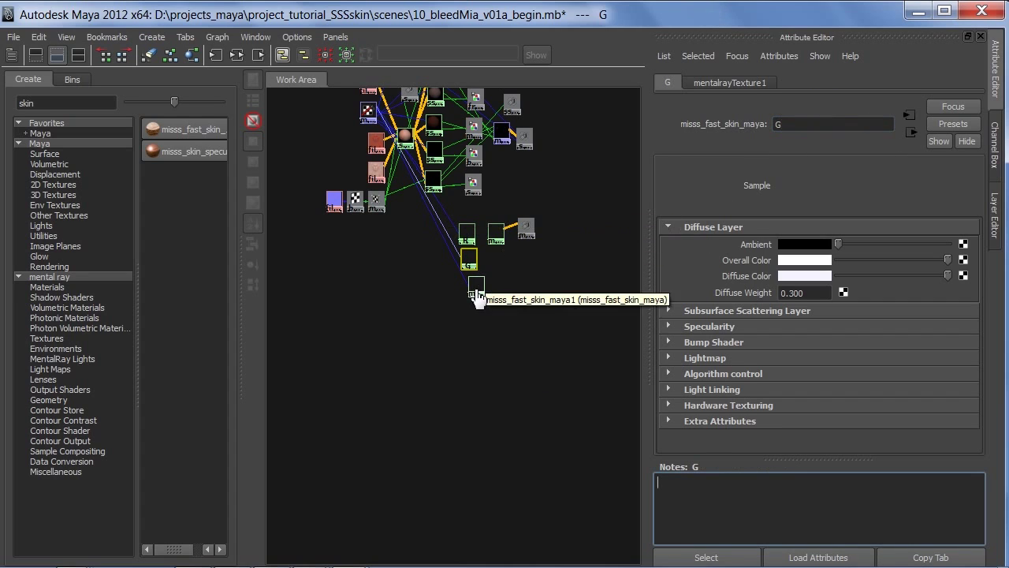
{"action": "left_click", "coordinate": [476, 289]}
{"action": "double_click", "coordinate": [877, 127]}
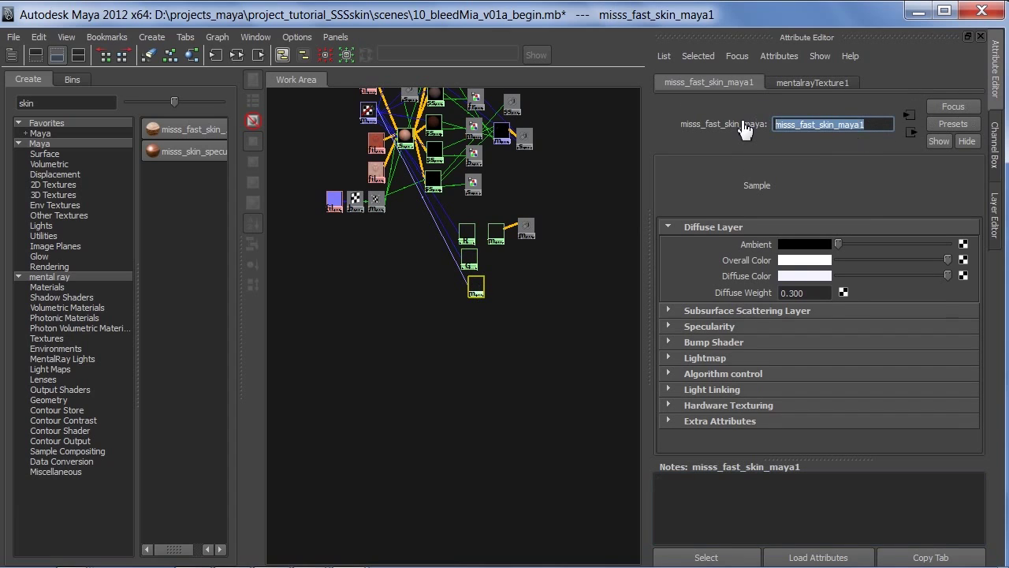
{"action": "type", "text": "B"}
{"action": "key", "text": "Return"}
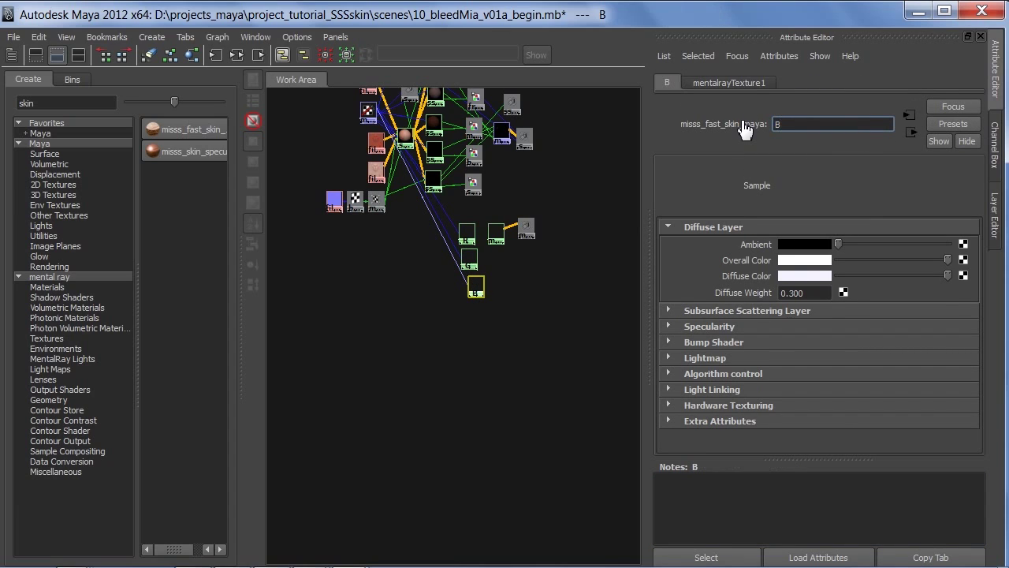
{"action": "left_click", "coordinate": [445, 295]}
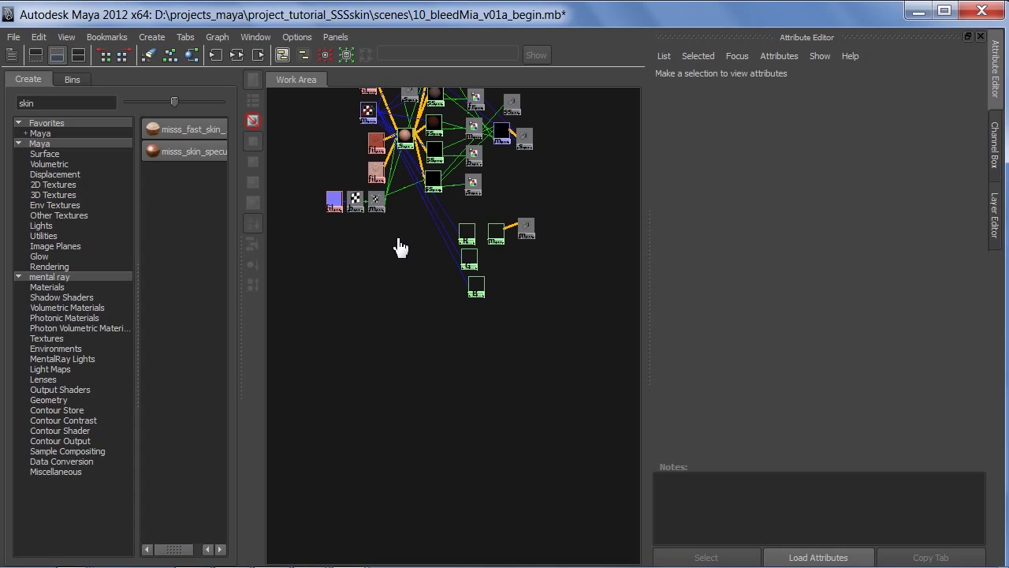
Step: Create three Multiply Divide nodes and move them beside the R, G, B shaders
{"action": "left_click_drag", "start_coordinate": [99, 103], "coordinate": [14, 107]}
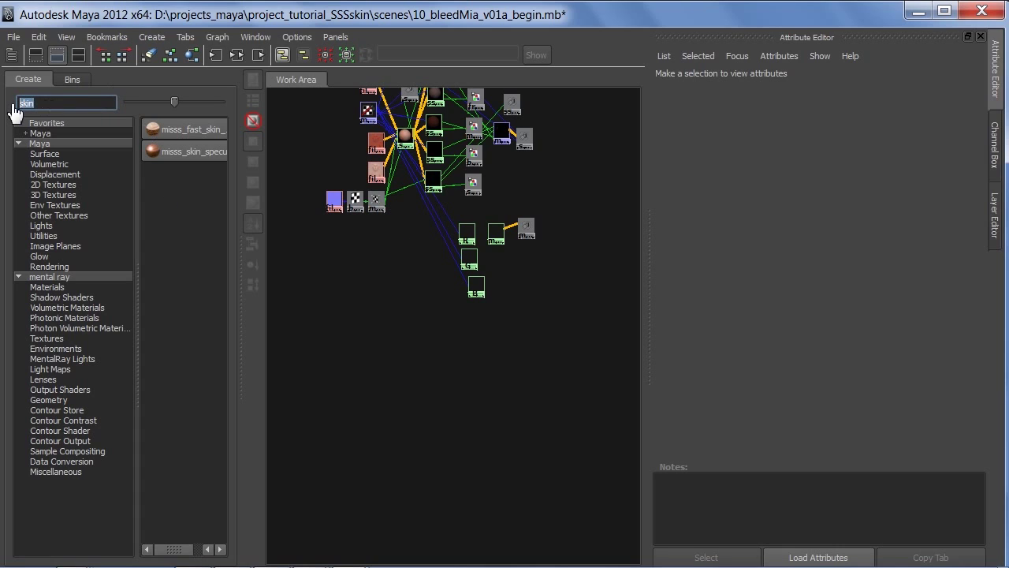
{"action": "type", "text": "divid"}
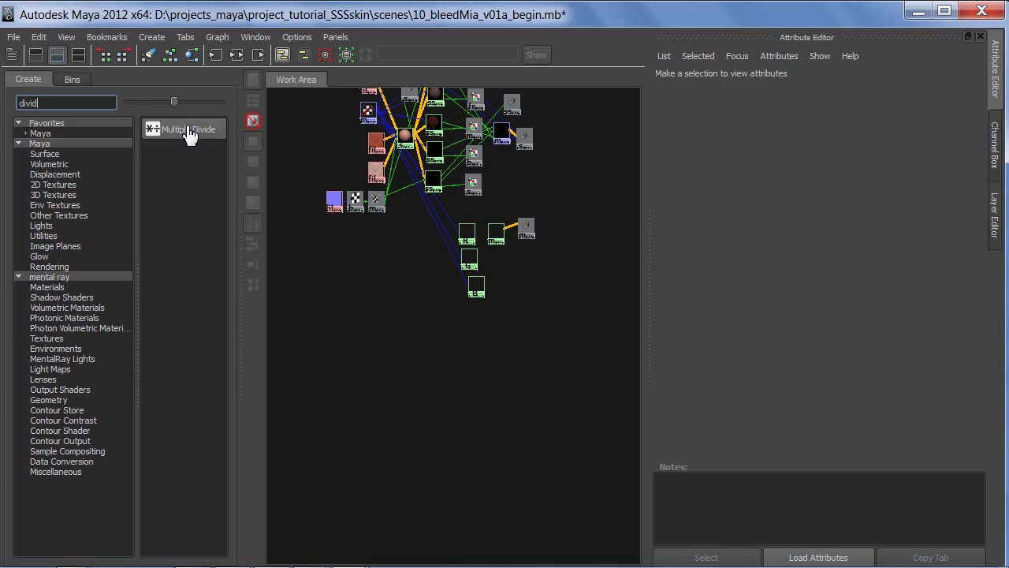
{"action": "left_click", "coordinate": [189, 130]}
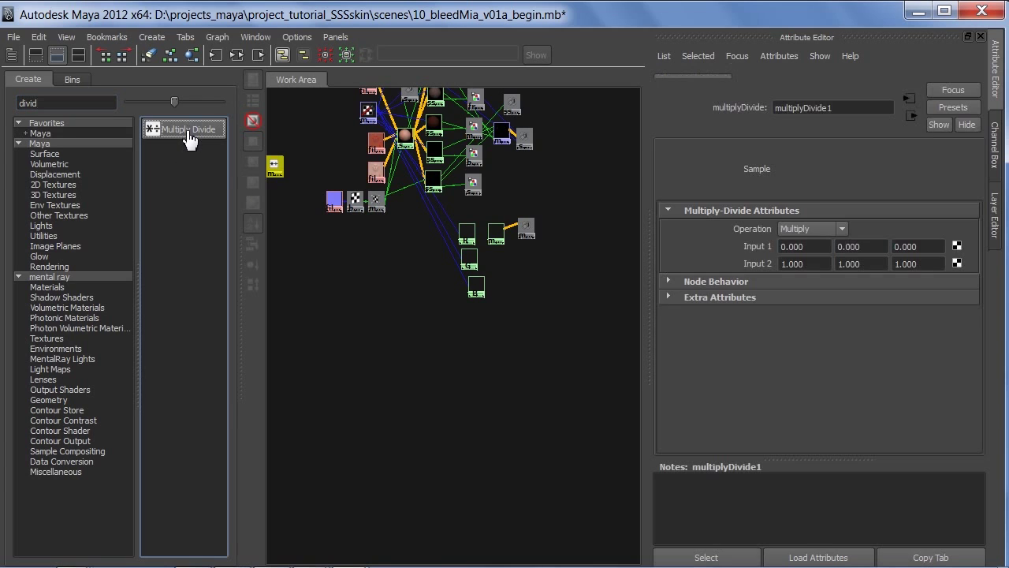
{"action": "left_click", "coordinate": [190, 132]}
{"action": "left_click_drag", "start_coordinate": [296, 172], "coordinate": [427, 303]}
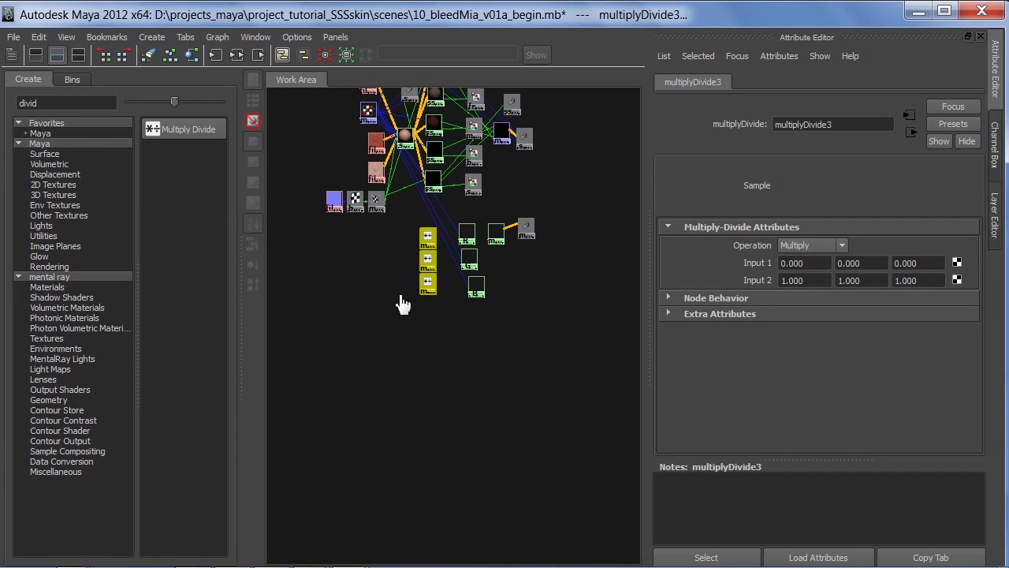
{"action": "left_click", "coordinate": [380, 287]}
Step: Set the top Multiply Divide node's Input 2 to 1, 0, 0
{"action": "left_click", "coordinate": [426, 237]}
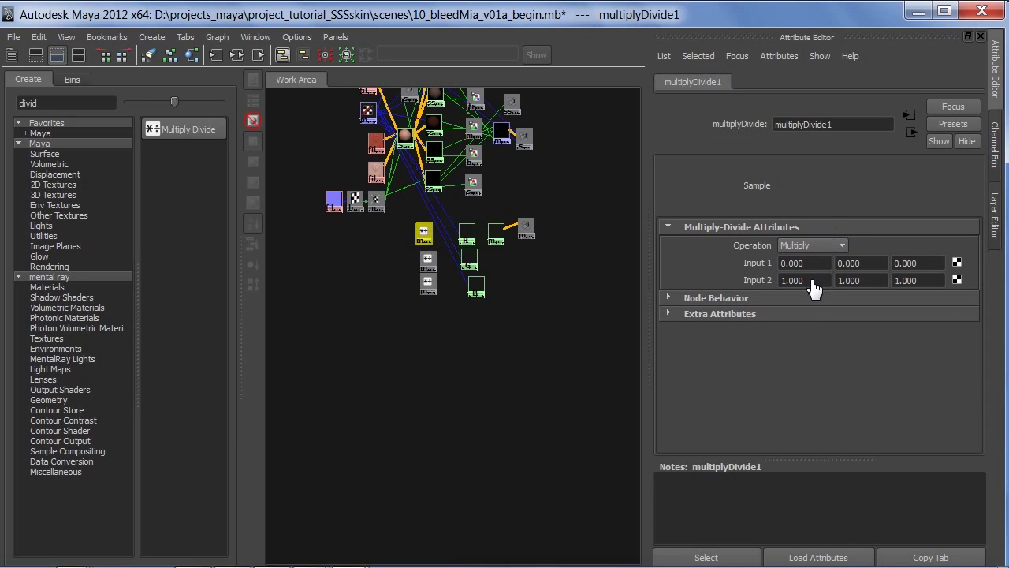
{"action": "left_click", "coordinate": [813, 282]}
{"action": "left_click", "coordinate": [876, 282]}
{"action": "type", "text": "0"}
{"action": "key", "text": "Tab"}
{"action": "type", "text": "0"}
{"action": "key", "text": "Return"}
Step: Set the middle Multiply Divide node's Input 2 to 0, 1, 0
{"action": "left_click", "coordinate": [427, 259]}
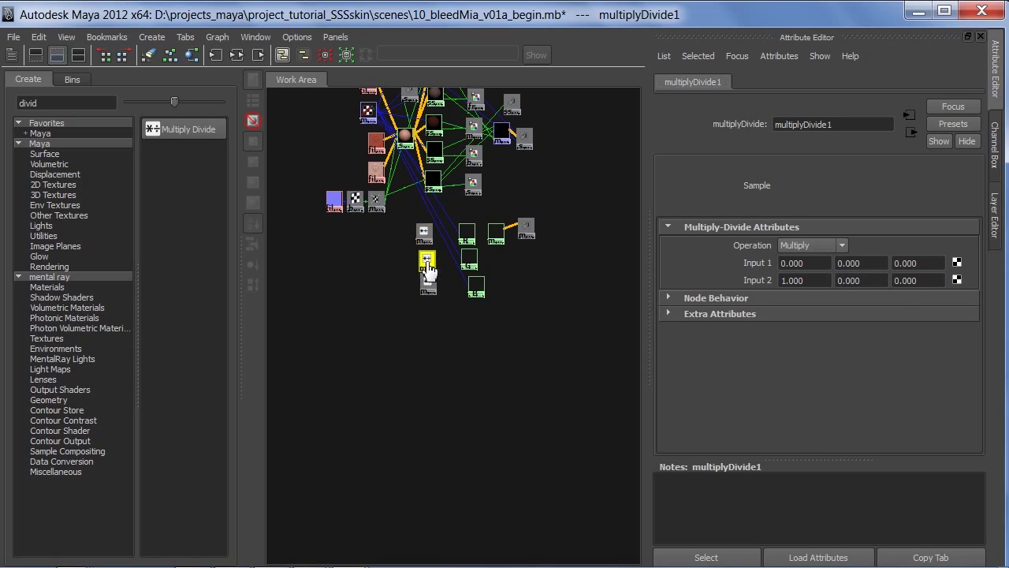
{"action": "left_click", "coordinate": [823, 283]}
{"action": "type", "text": "0"}
{"action": "key", "text": "Tab"}
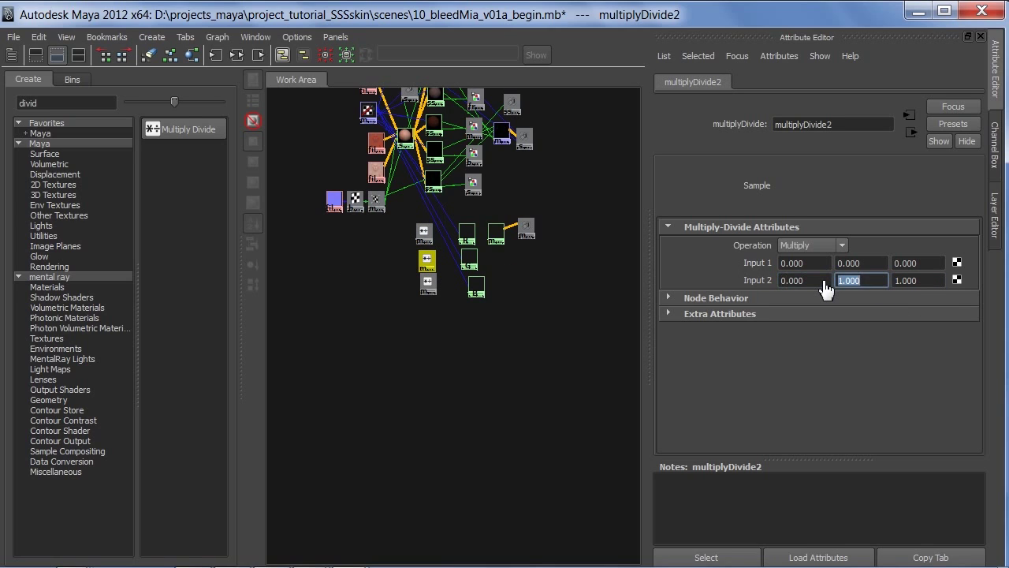
{"action": "key", "text": "Tab"}
{"action": "type", "text": "0"}
{"action": "key", "text": "Return"}
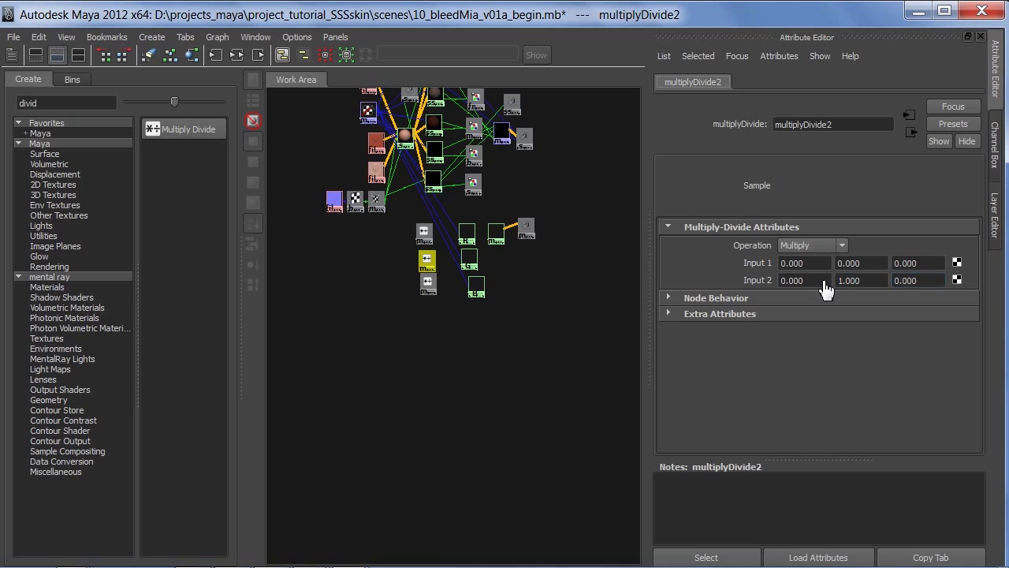
Step: Set the bottom Multiply Divide node's Input 2 to 0, 0, 1
{"action": "left_click", "coordinate": [427, 283]}
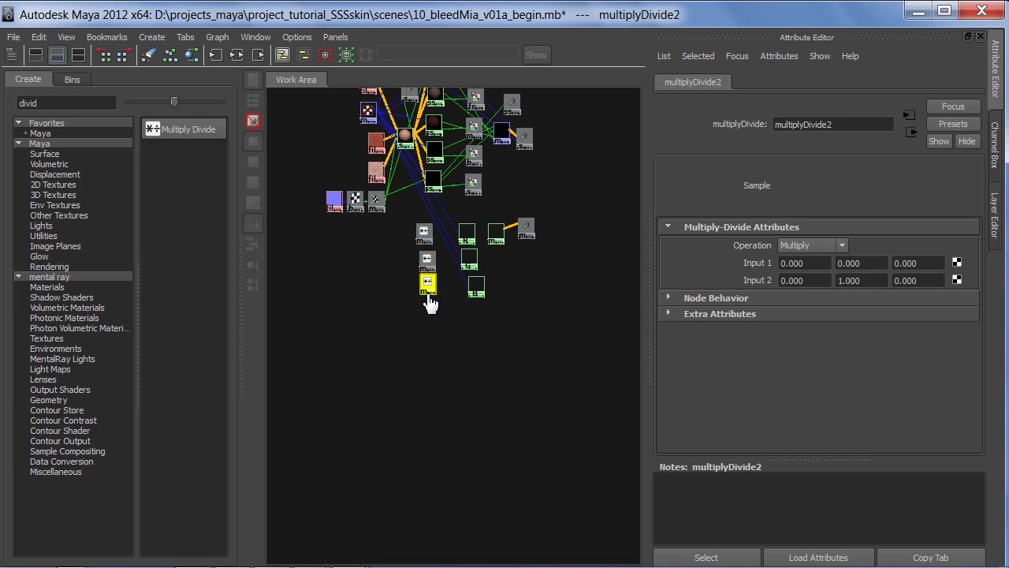
{"action": "left_click", "coordinate": [814, 283]}
{"action": "type", "text": "0"}
{"action": "key", "text": "Tab"}
{"action": "type", "text": "0"}
{"action": "key", "text": "Tab"}
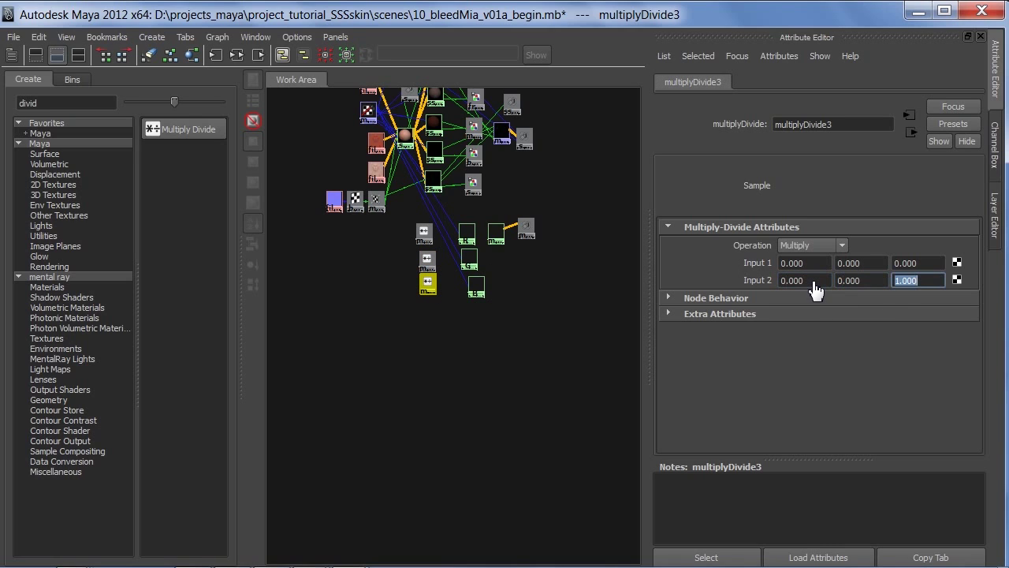
{"action": "type", "text": "1"}
{"action": "key", "text": "Return"}
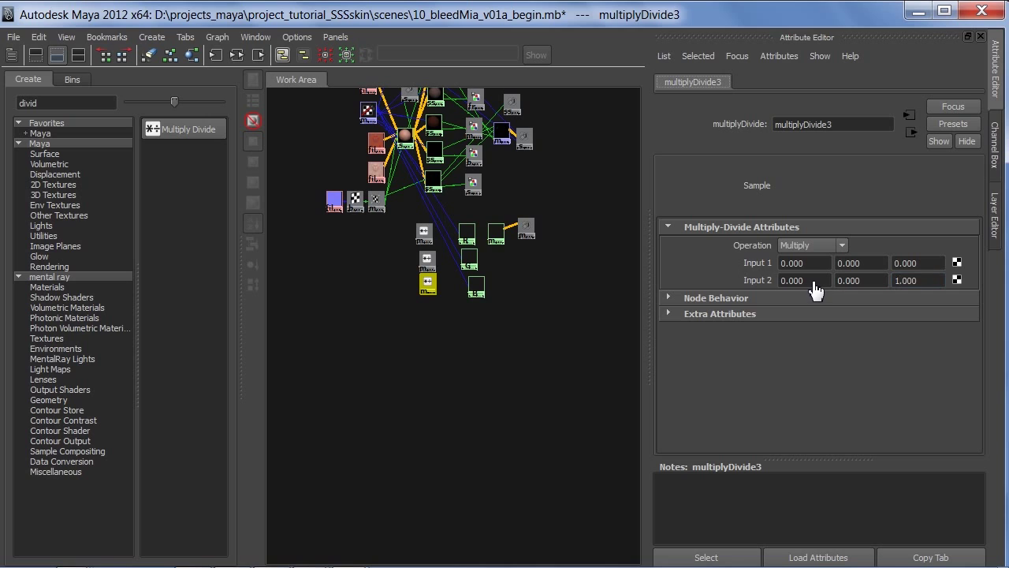
{"action": "left_click", "coordinate": [369, 175]}
{"action": "left_click_drag", "start_coordinate": [369, 178], "coordinate": [361, 178]}
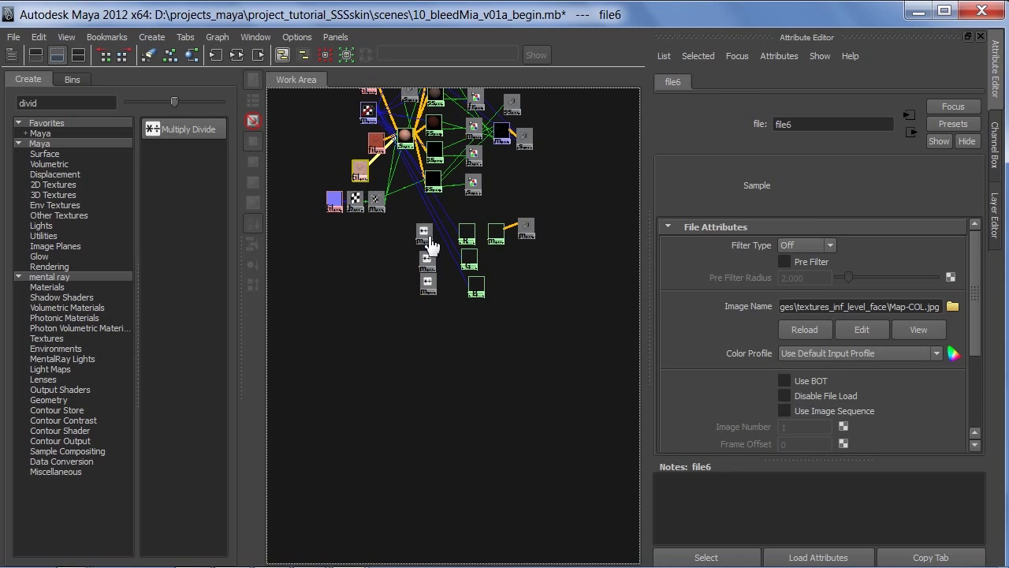
{"action": "middle_click_drag", "start_coordinate": [429, 246], "coordinate": [430, 246]}
{"action": "left_click", "coordinate": [477, 309]}
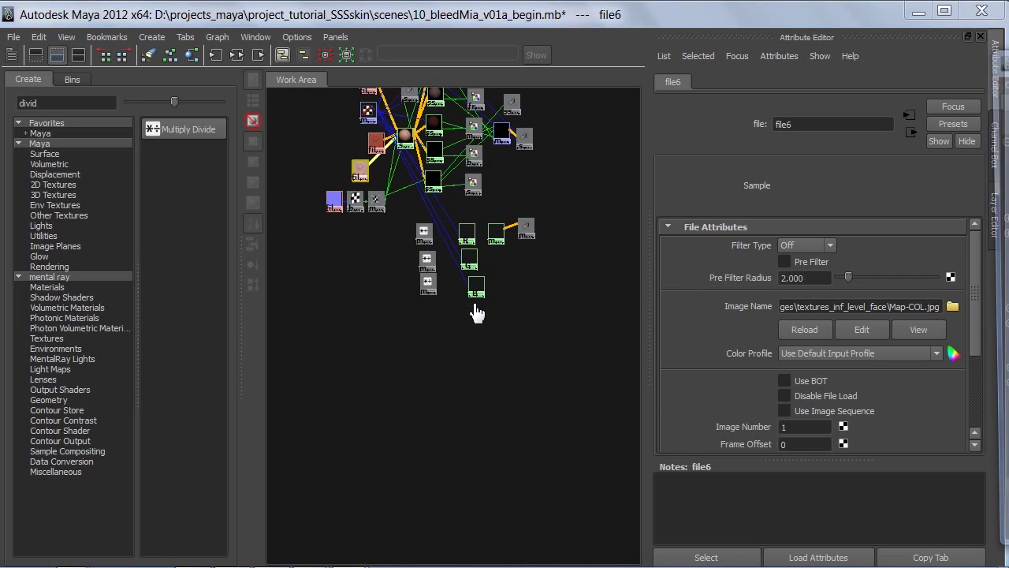
{"action": "left_click", "coordinate": [999, 62]}
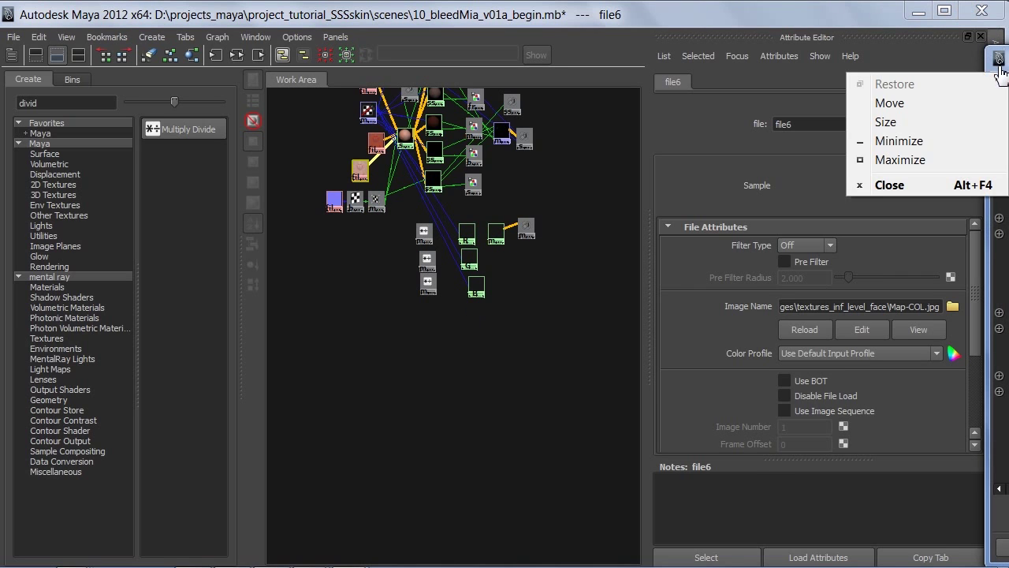
{"action": "left_click", "coordinate": [999, 61]}
{"action": "left_click", "coordinate": [999, 61]}
{"action": "left_click", "coordinate": [999, 62]}
{"action": "left_click", "coordinate": [999, 61]}
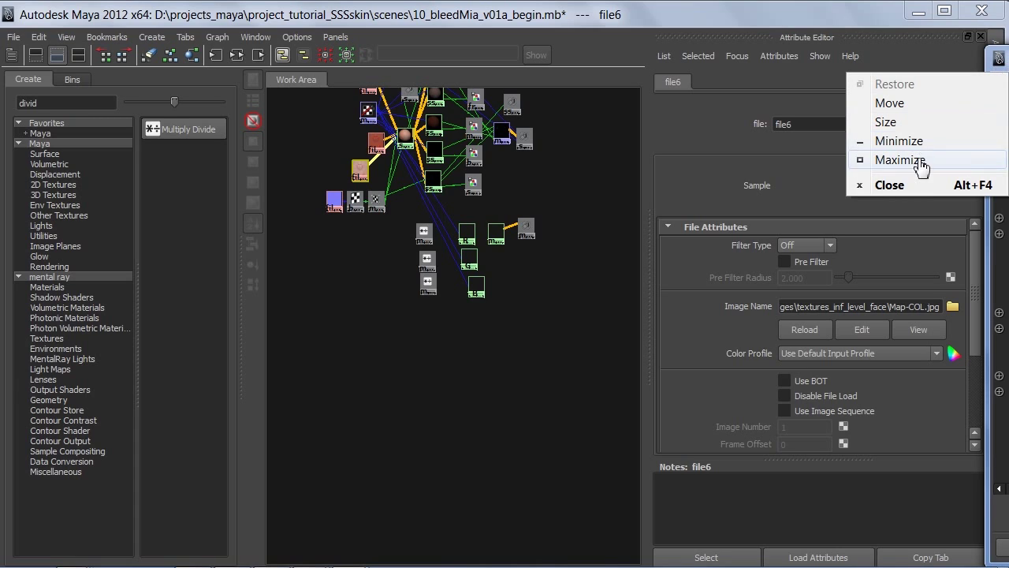
{"action": "left_click", "coordinate": [889, 102]}
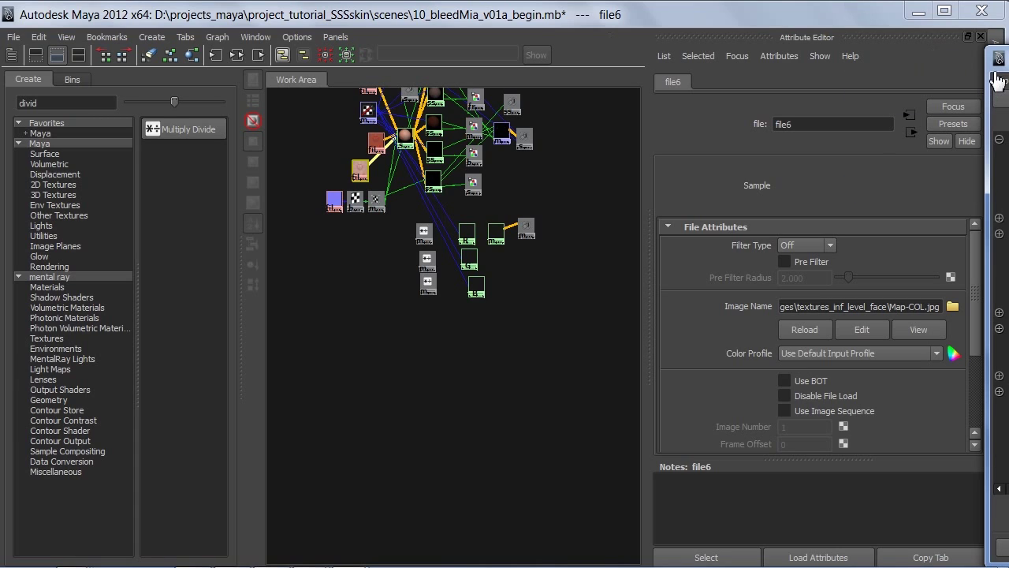
{"action": "left_click_drag", "start_coordinate": [995, 75], "coordinate": [619, 75]}
{"action": "left_click_drag", "start_coordinate": [542, 31], "coordinate": [489, 48]}
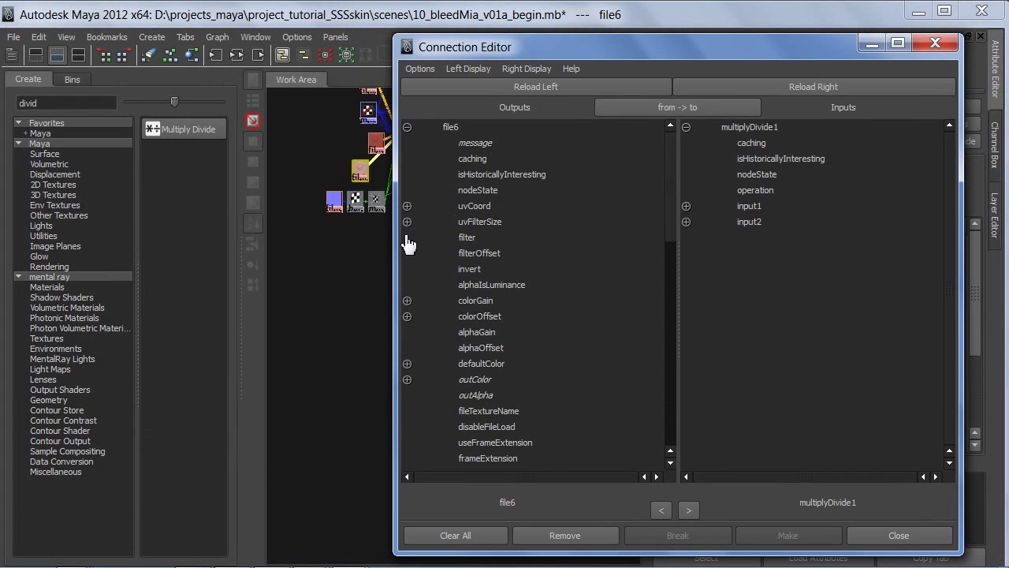
{"action": "left_click_drag", "start_coordinate": [401, 250], "coordinate": [613, 262]}
{"action": "left_click", "coordinate": [975, 16]}
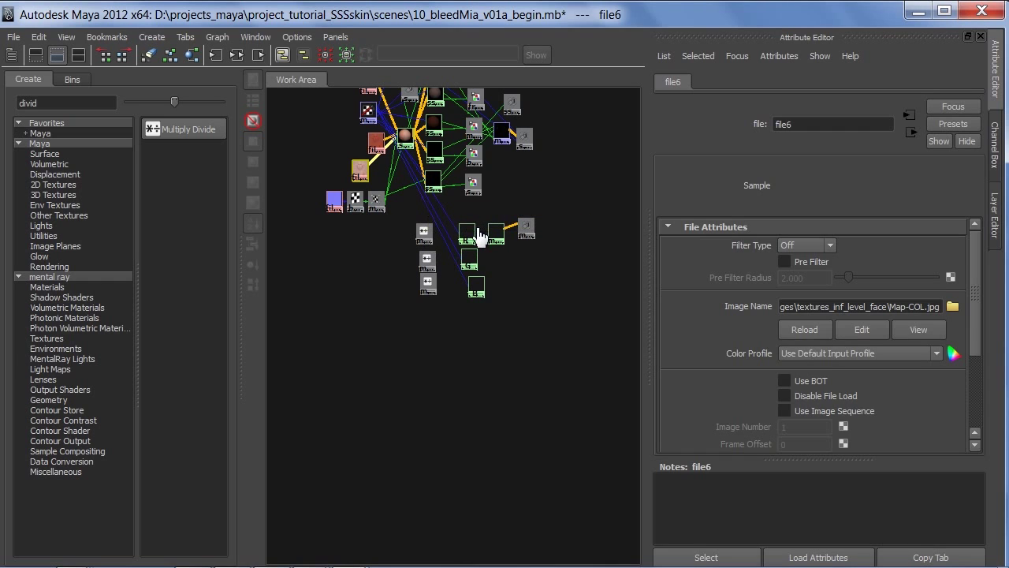
Step: Select the R skin shader and turn its subdermal and back-scatter colours black
{"action": "left_click", "coordinate": [470, 237]}
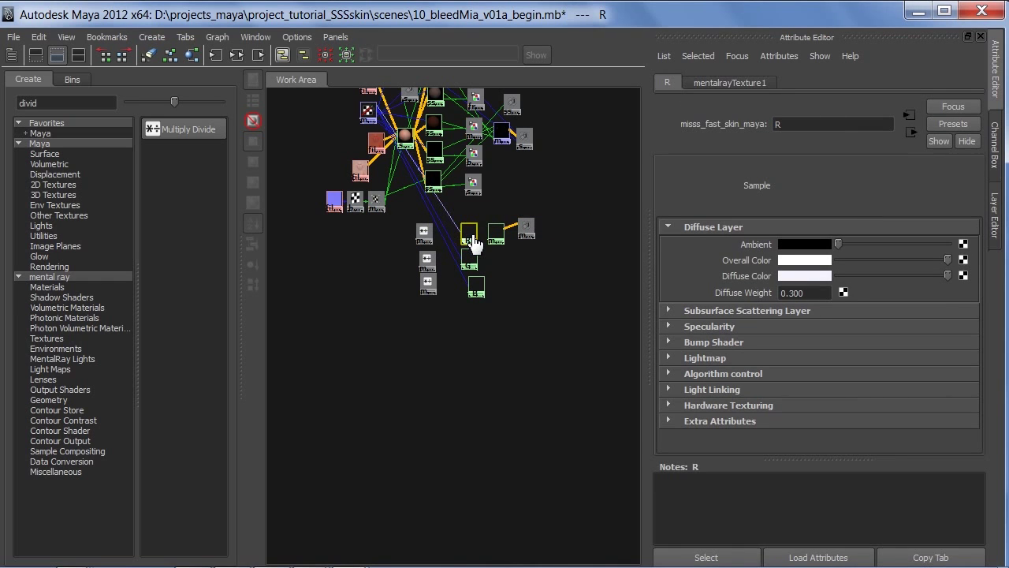
{"action": "left_click", "coordinate": [732, 311]}
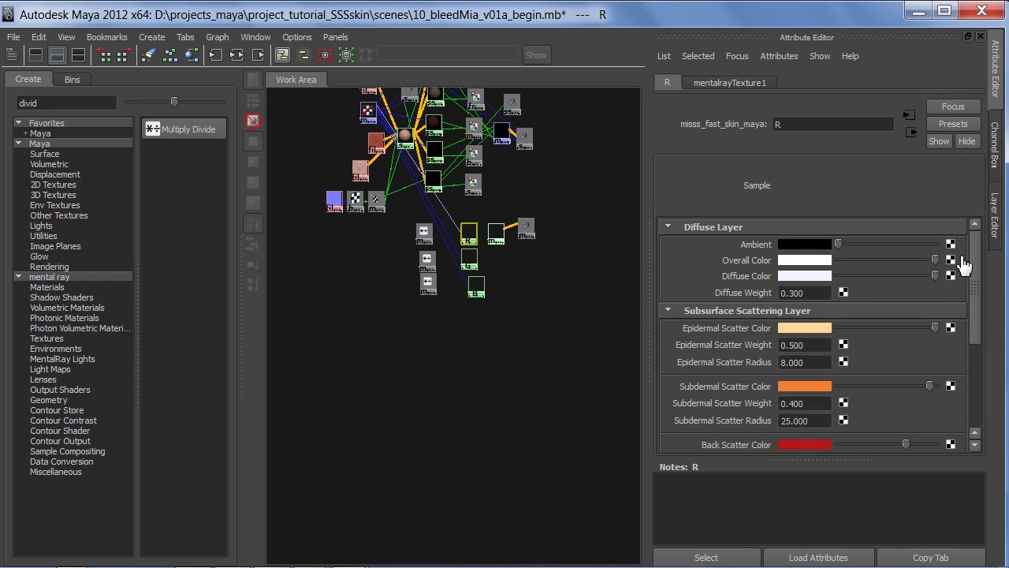
{"action": "left_click_drag", "start_coordinate": [981, 270], "coordinate": [983, 302]}
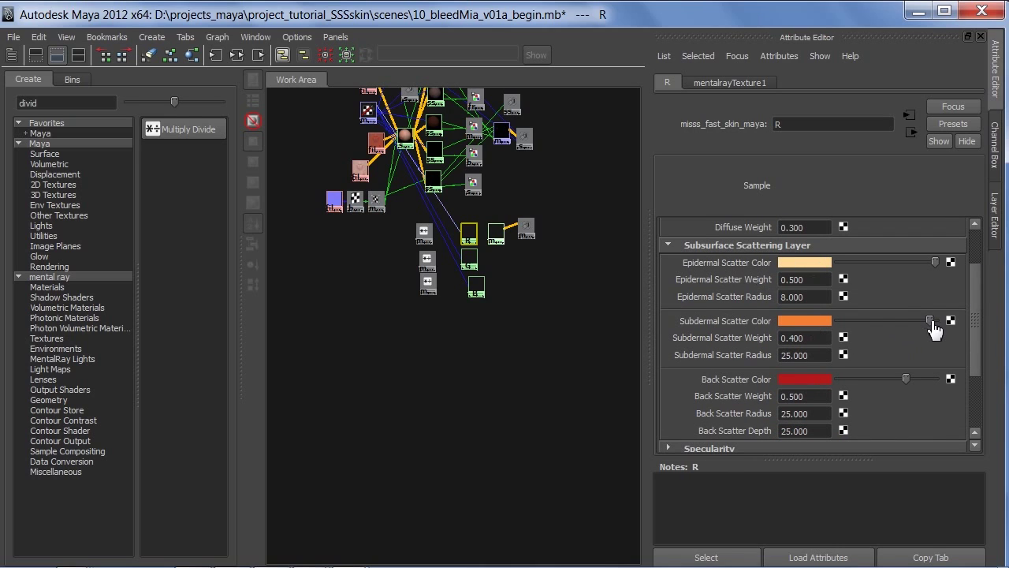
{"action": "left_click_drag", "start_coordinate": [932, 323], "coordinate": [796, 310]}
{"action": "left_click_drag", "start_coordinate": [907, 379], "coordinate": [838, 379]}
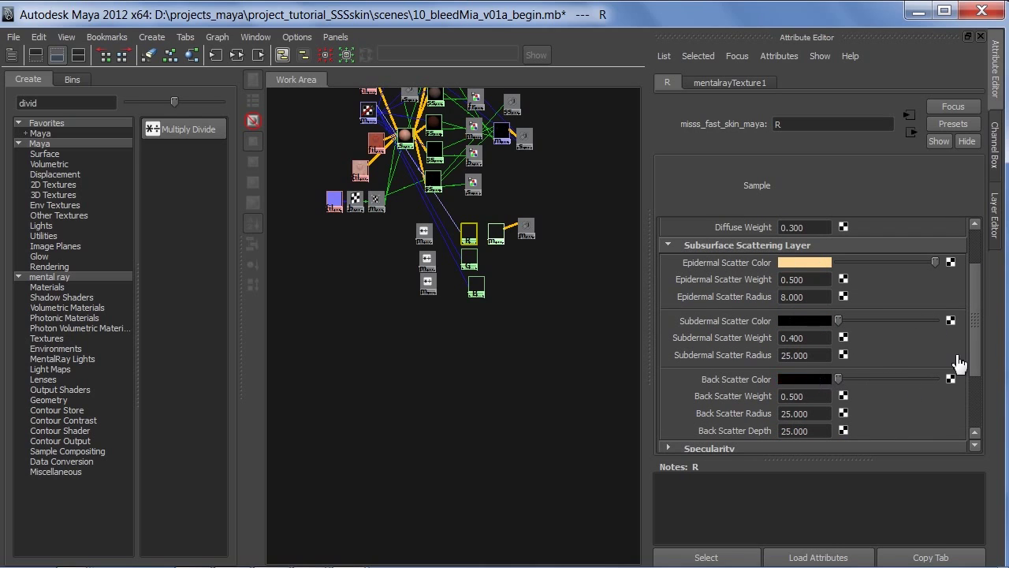
{"action": "scroll", "coordinate": [976, 351], "scroll_direction": "up", "scroll_amount": 3}
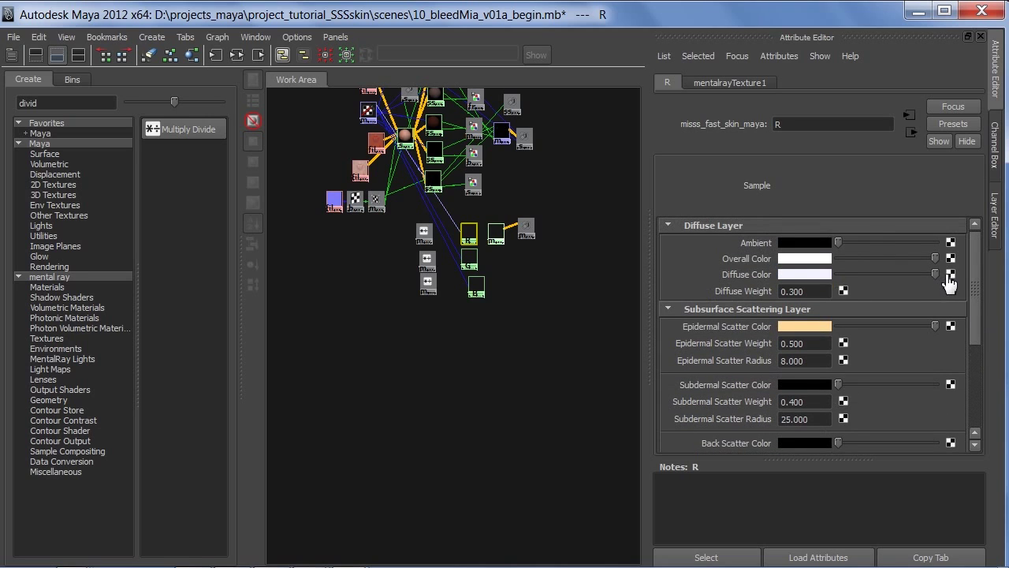
Step: Blacken R's diffuse and specular colours and drive its subdermal scatter colour from multiplyDivide1
{"action": "left_click_drag", "start_coordinate": [935, 283], "coordinate": [837, 289]}
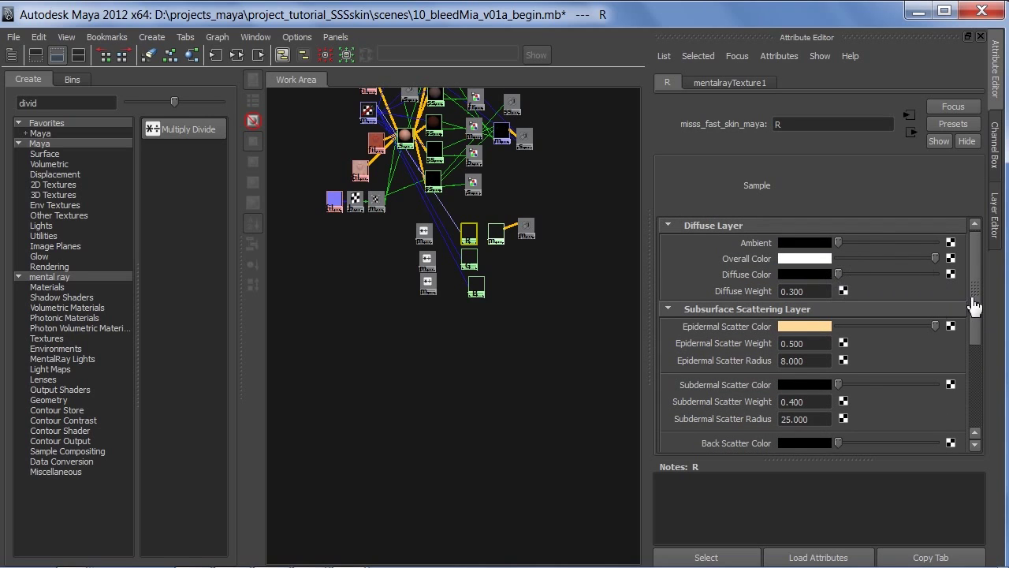
{"action": "left_click_drag", "start_coordinate": [975, 304], "coordinate": [798, 409]}
{"action": "left_click", "coordinate": [772, 349]}
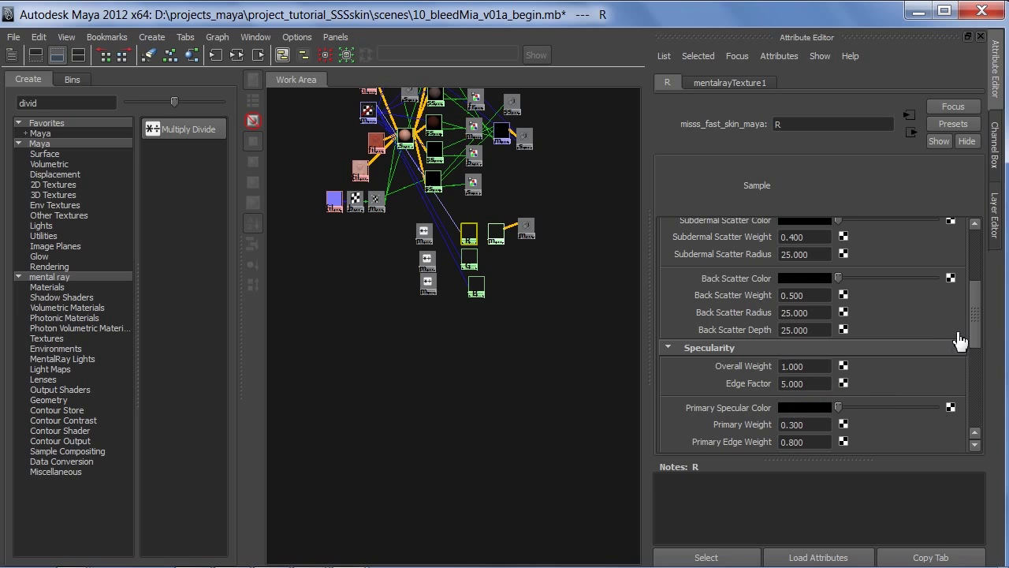
{"action": "left_click_drag", "start_coordinate": [978, 338], "coordinate": [981, 392]}
{"action": "left_click_drag", "start_coordinate": [935, 290], "coordinate": [838, 291]}
{"action": "left_click_drag", "start_coordinate": [981, 392], "coordinate": [980, 310]}
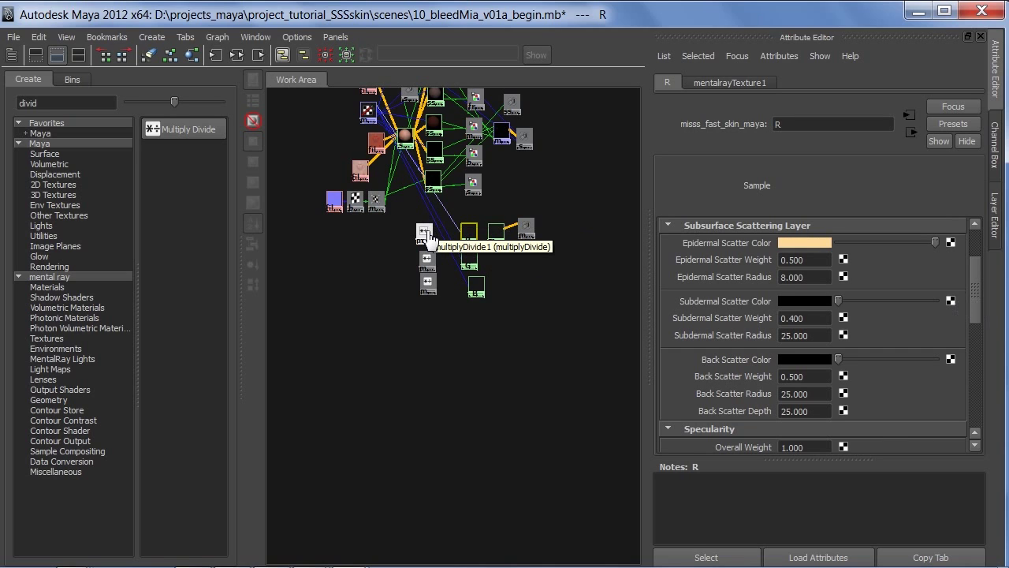
{"action": "middle_click_drag", "start_coordinate": [428, 236], "coordinate": [669, 311]}
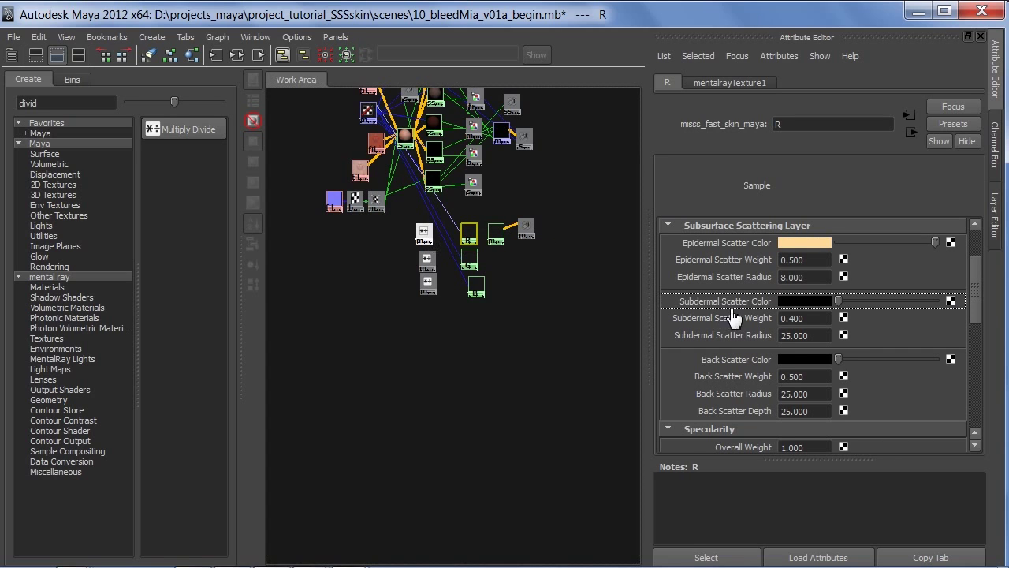
{"action": "left_click", "coordinate": [469, 263]}
Step: Drive G's epidermal scatter colour from multiplyDivide2, breaking the mistaken subdermal connection
{"action": "middle_click_drag", "start_coordinate": [426, 268], "coordinate": [769, 340]}
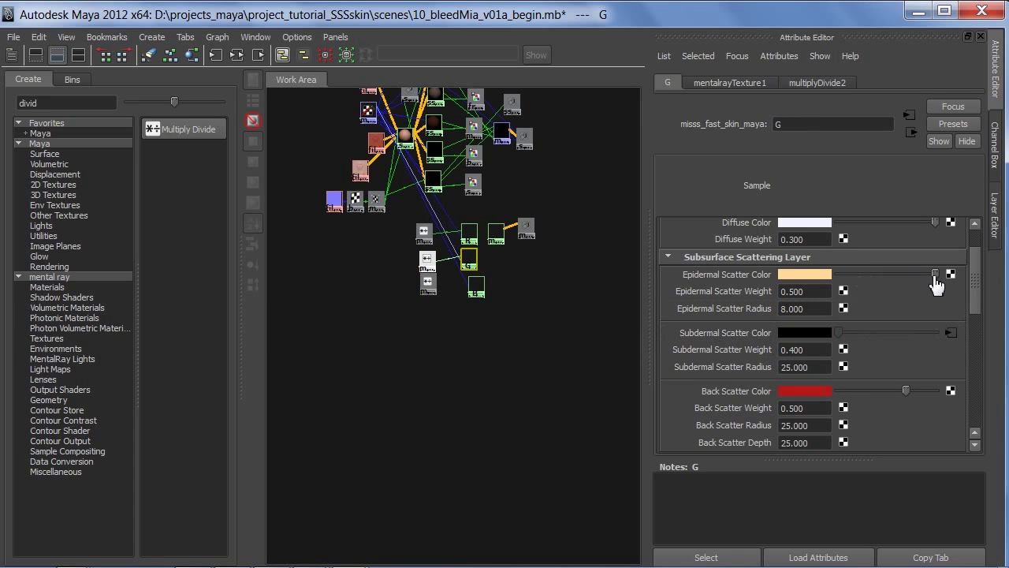
{"action": "left_click_drag", "start_coordinate": [935, 274], "coordinate": [804, 282]}
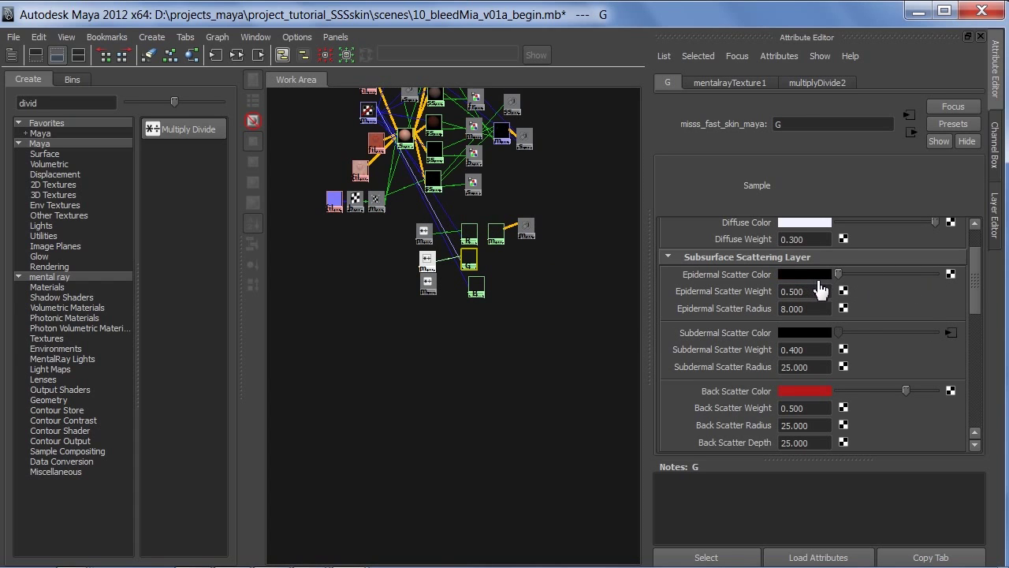
{"action": "right_click", "coordinate": [751, 335]}
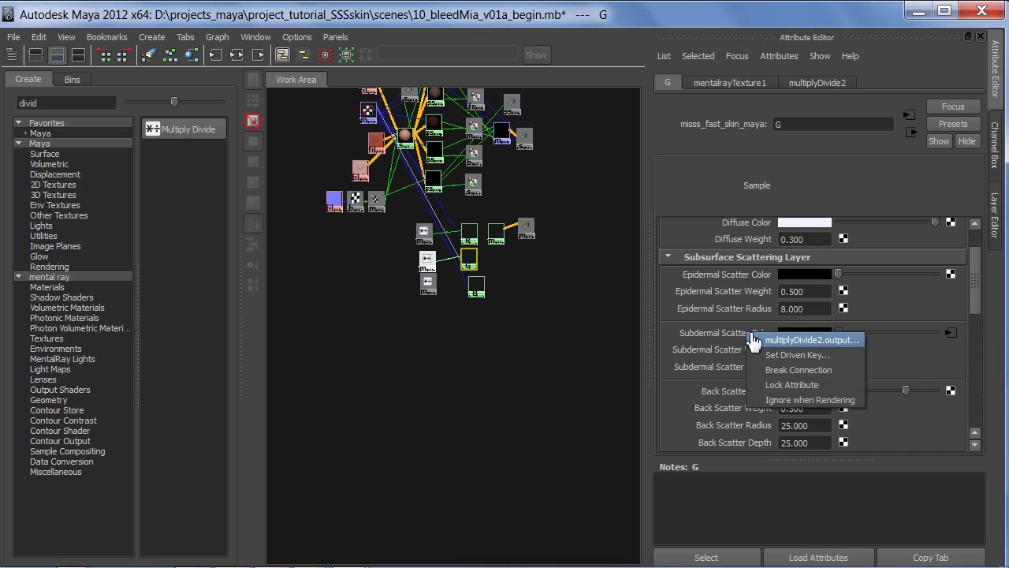
{"action": "left_click", "coordinate": [797, 369]}
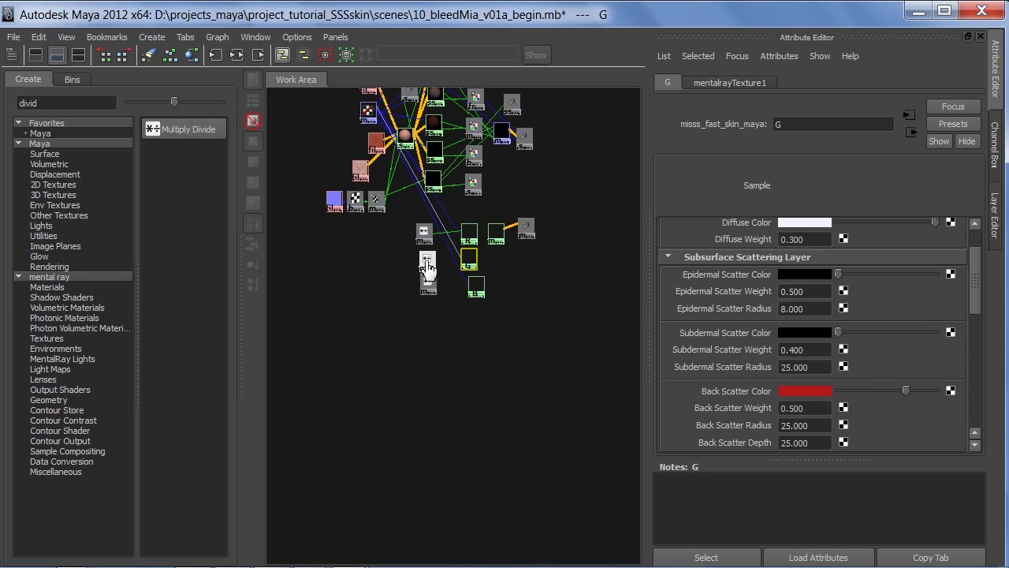
{"action": "mouse_move", "coordinate": [427, 266]}
{"action": "middle_mouse_down"}
{"action": "mouse_move", "coordinate": [642, 262]}
{"action": "mouse_move", "coordinate": [734, 276]}
{"action": "middle_mouse_up"}
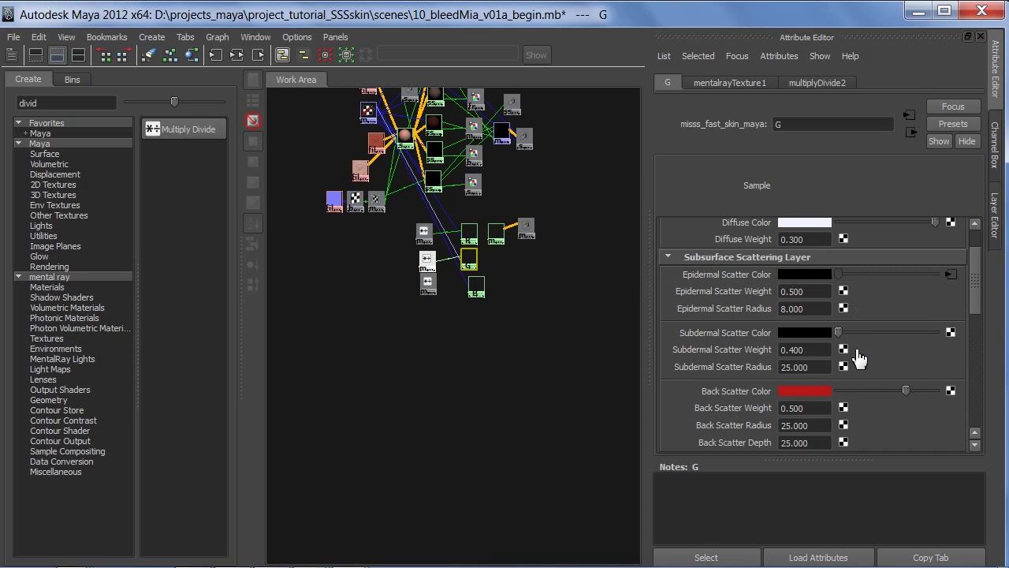
Step: Turn G's back-scatter, diffuse, primary and secondary specular colours black
{"action": "left_click_drag", "start_coordinate": [906, 390], "coordinate": [828, 398]}
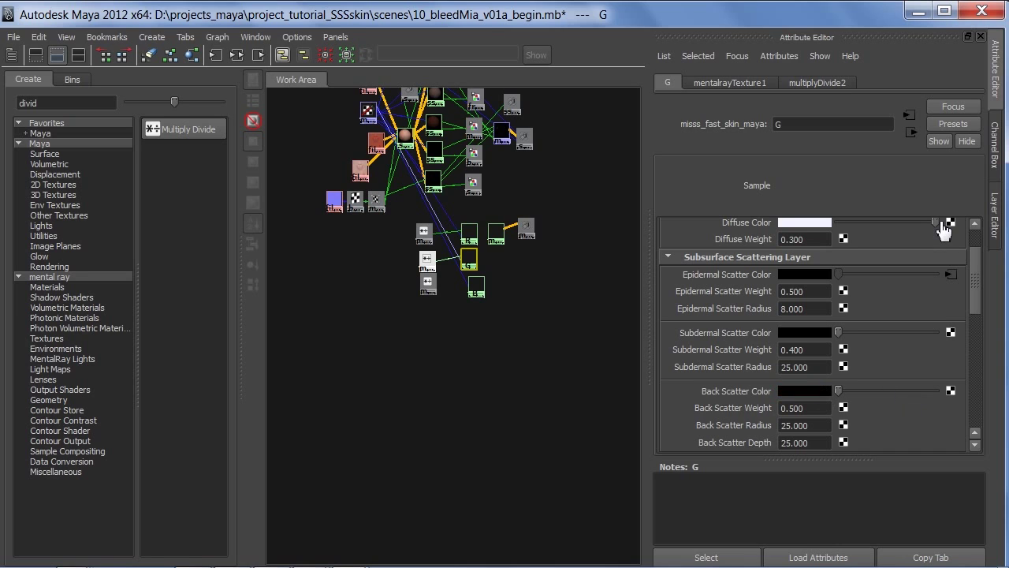
{"action": "scroll", "coordinate": [975, 275], "scroll_direction": "up", "scroll_amount": 2}
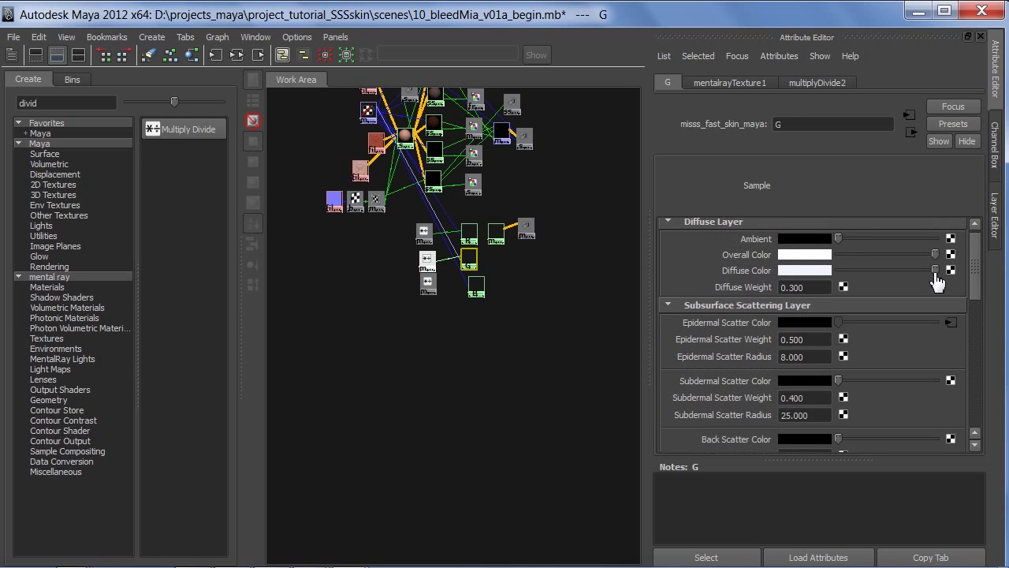
{"action": "left_click_drag", "start_coordinate": [935, 270], "coordinate": [813, 282]}
{"action": "left_click_drag", "start_coordinate": [982, 292], "coordinate": [960, 351]}
{"action": "left_click_drag", "start_coordinate": [935, 317], "coordinate": [796, 325]}
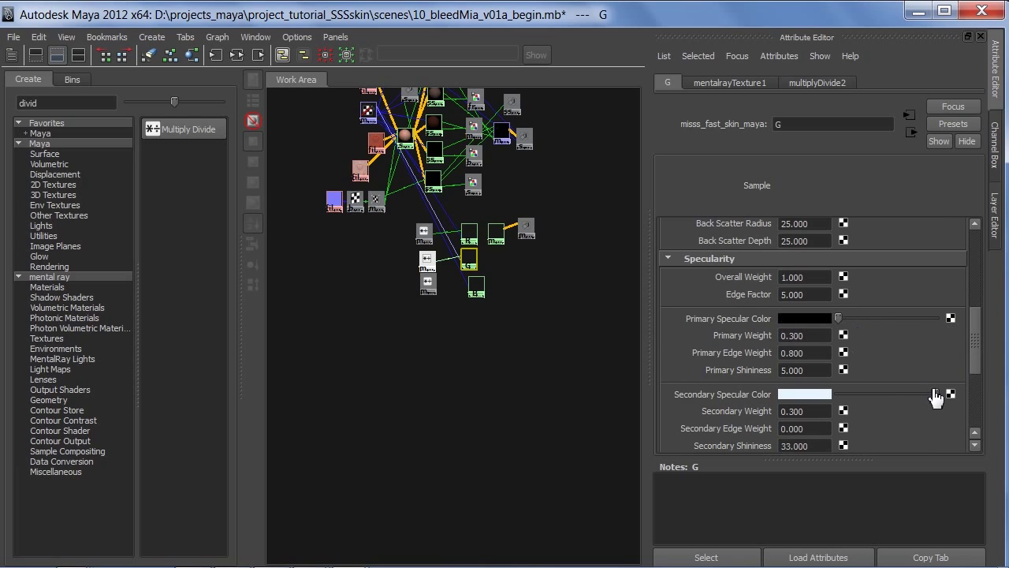
{"action": "left_click_drag", "start_coordinate": [935, 393], "coordinate": [838, 396]}
Step: Turn the B skin shader's subdermal, back-scatter, diffuse and specular colours black
{"action": "left_click", "coordinate": [475, 286]}
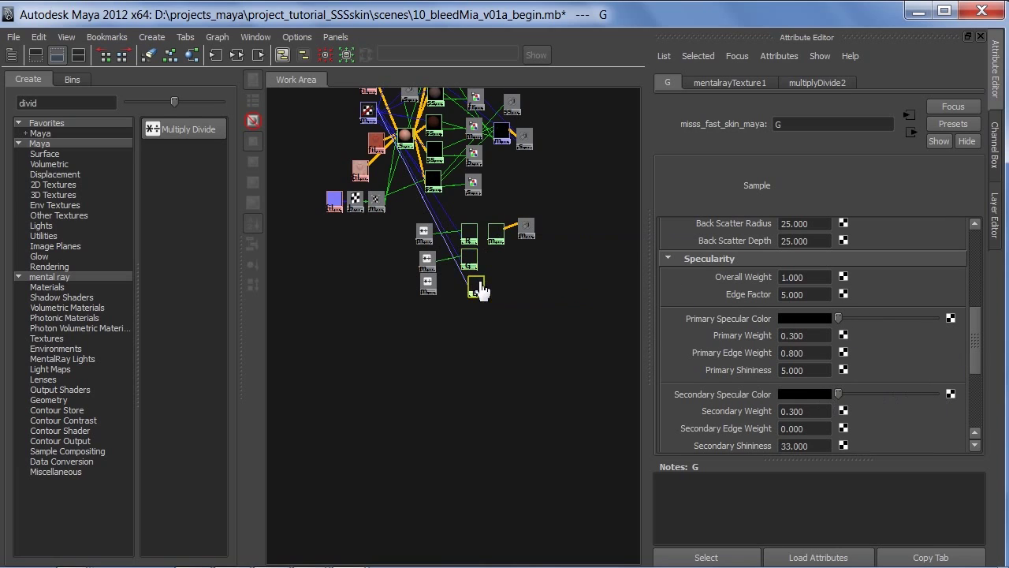
{"action": "left_click_drag", "start_coordinate": [937, 394], "coordinate": [831, 404]}
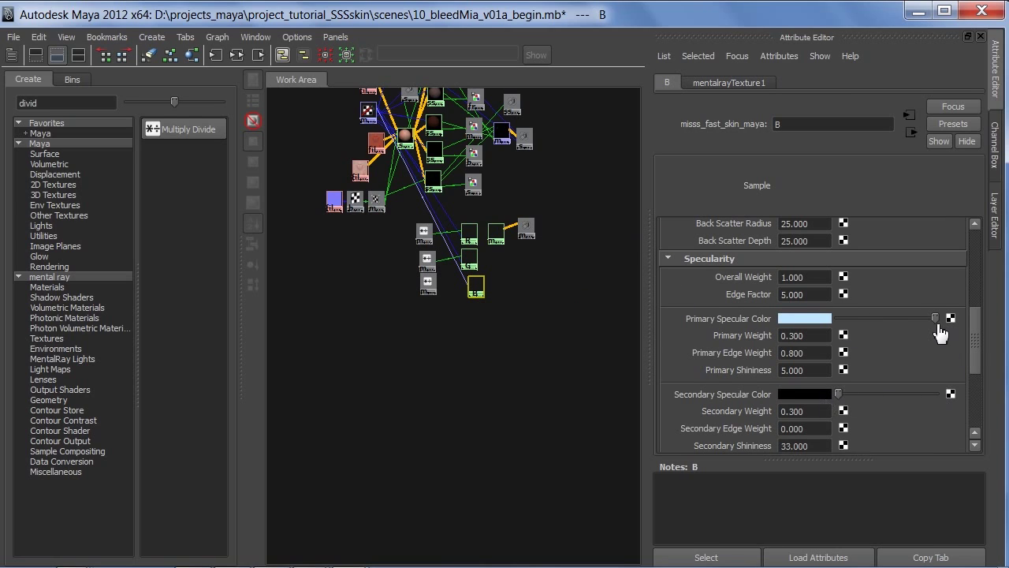
{"action": "left_click_drag", "start_coordinate": [936, 319], "coordinate": [785, 329]}
{"action": "left_click_drag", "start_coordinate": [975, 347], "coordinate": [976, 304]}
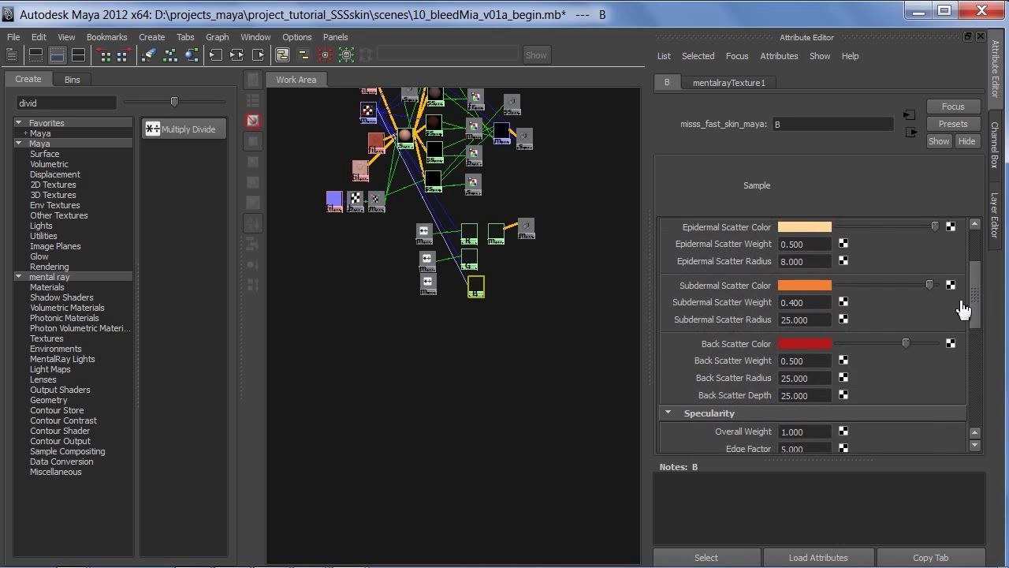
{"action": "left_click_drag", "start_coordinate": [920, 344], "coordinate": [804, 358]}
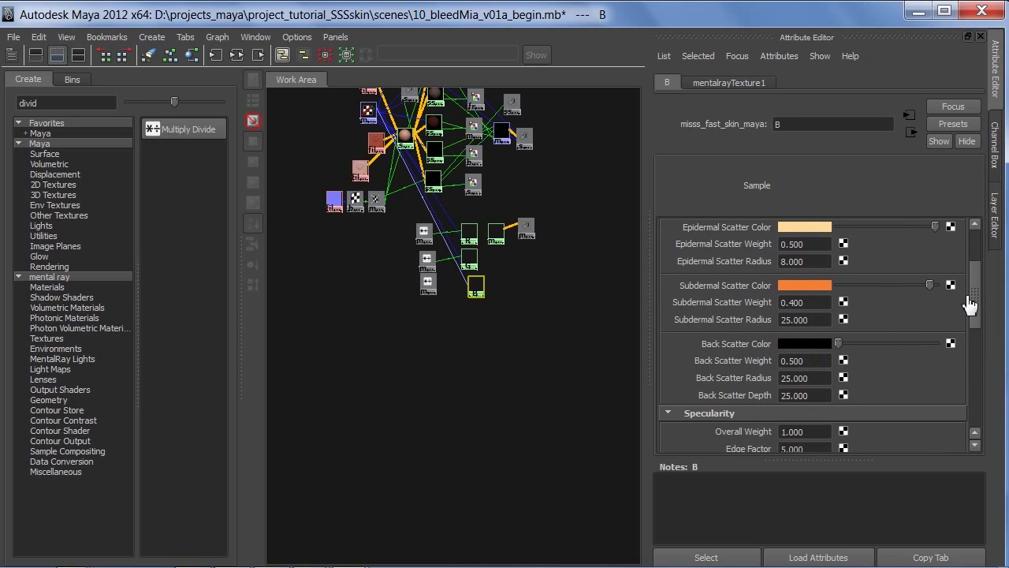
{"action": "left_click_drag", "start_coordinate": [930, 286], "coordinate": [812, 293]}
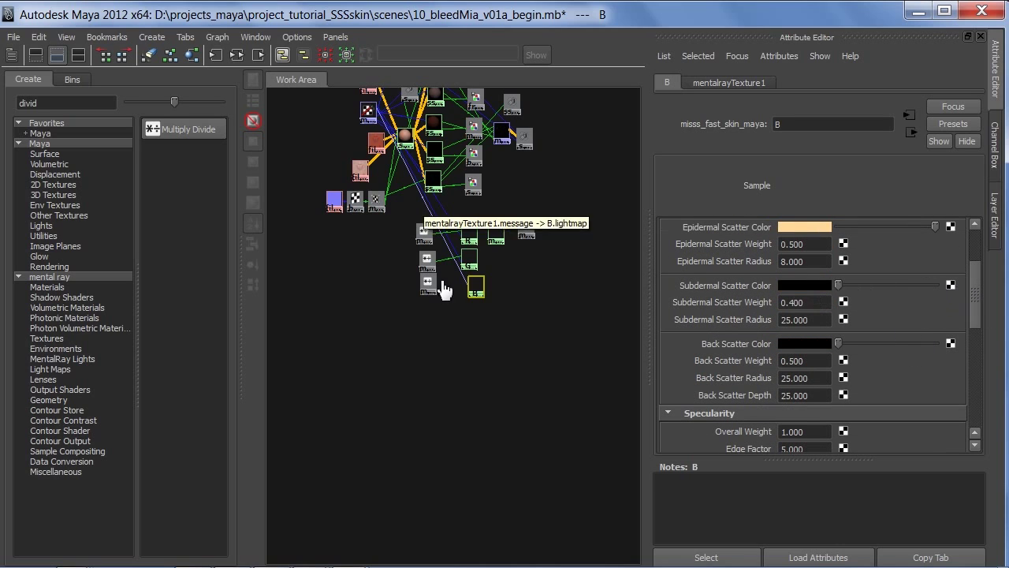
Step: Drive B's epidermal scatter colour from multiplyDivide3
{"action": "middle_click_drag", "start_coordinate": [428, 285], "coordinate": [737, 236]}
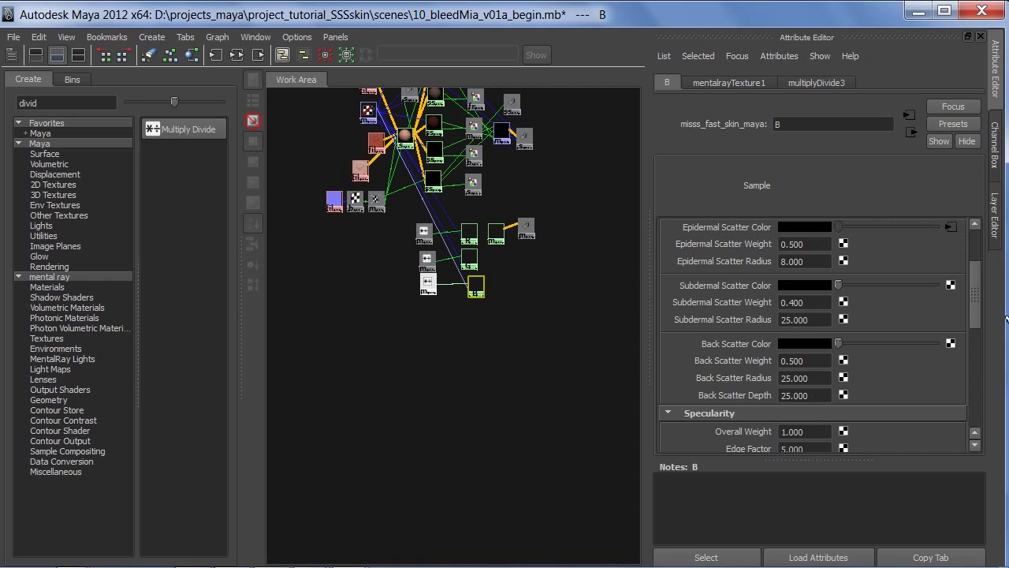
{"action": "left_click_drag", "start_coordinate": [982, 315], "coordinate": [985, 274]}
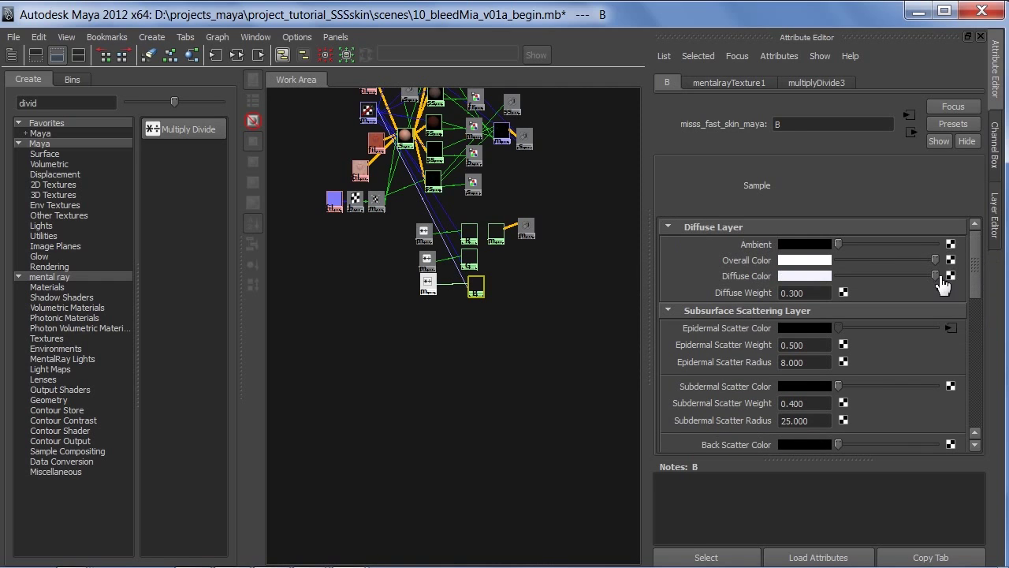
{"action": "left_click_drag", "start_coordinate": [975, 278], "coordinate": [960, 424]}
{"action": "scroll", "coordinate": [961, 417], "scroll_direction": "up", "scroll_amount": 6}
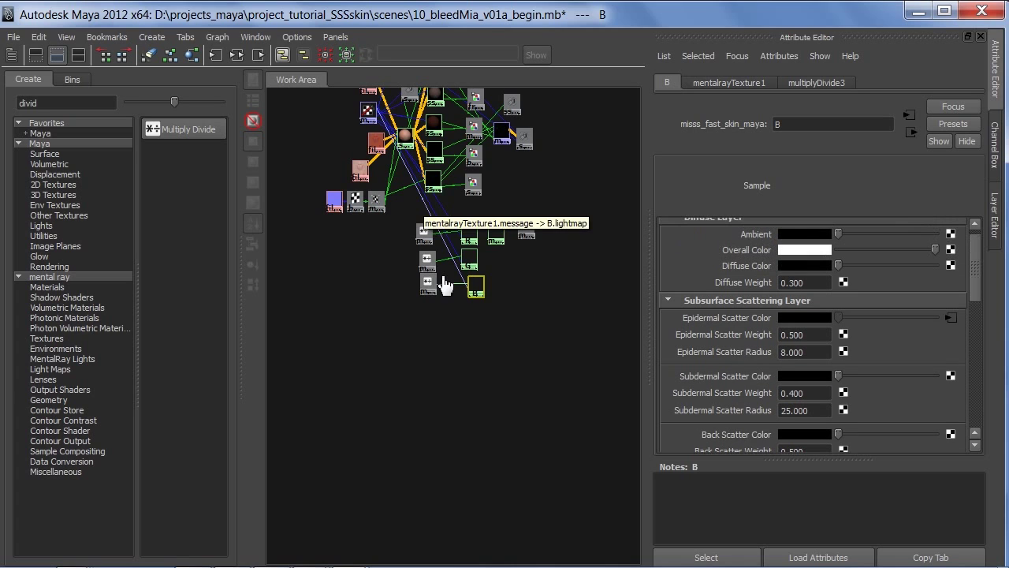
{"action": "left_click_drag", "start_coordinate": [427, 284], "coordinate": [432, 298]}
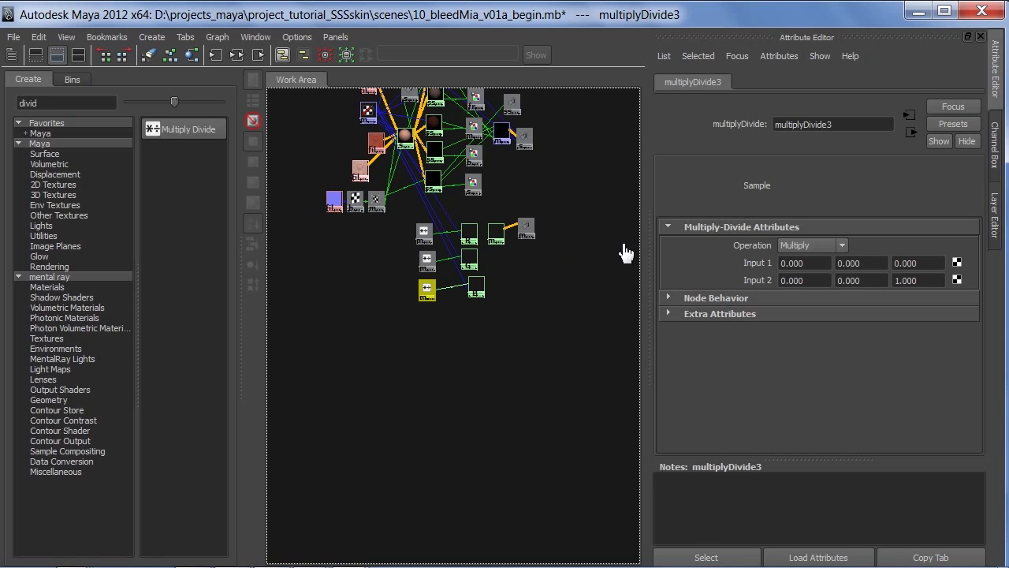
Step: Connect file6's outColor to input1 of multiplyDivide3 and multiplyDivide2
{"action": "middle_click_drag", "start_coordinate": [753, 268], "coordinate": [753, 268]}
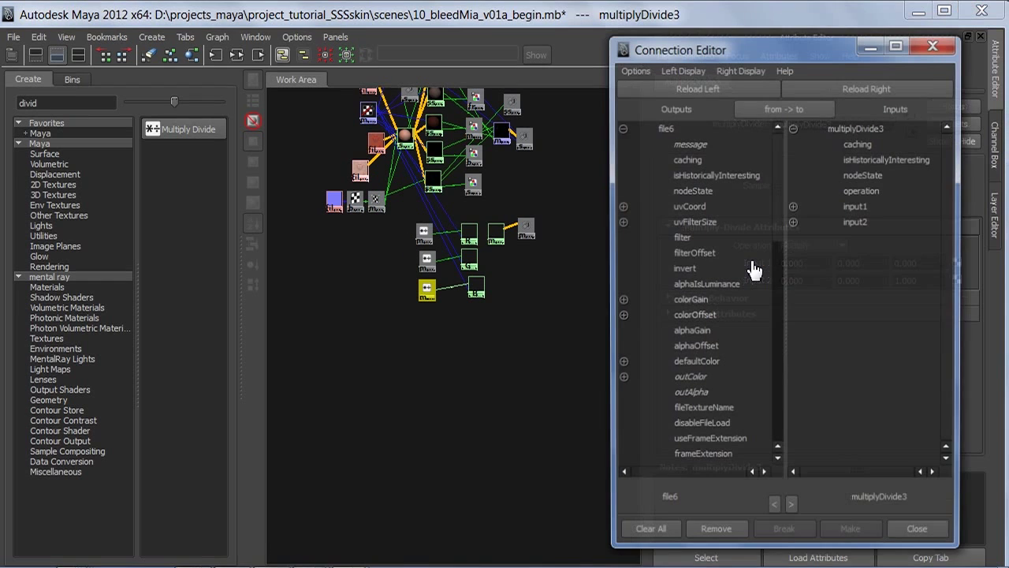
{"action": "left_click", "coordinate": [705, 380]}
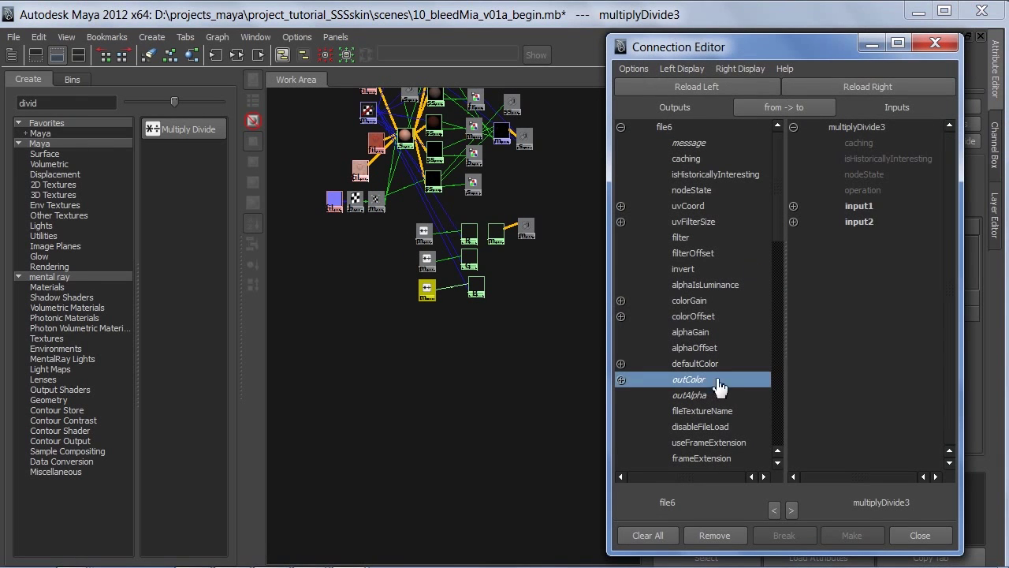
{"action": "left_click", "coordinate": [876, 209]}
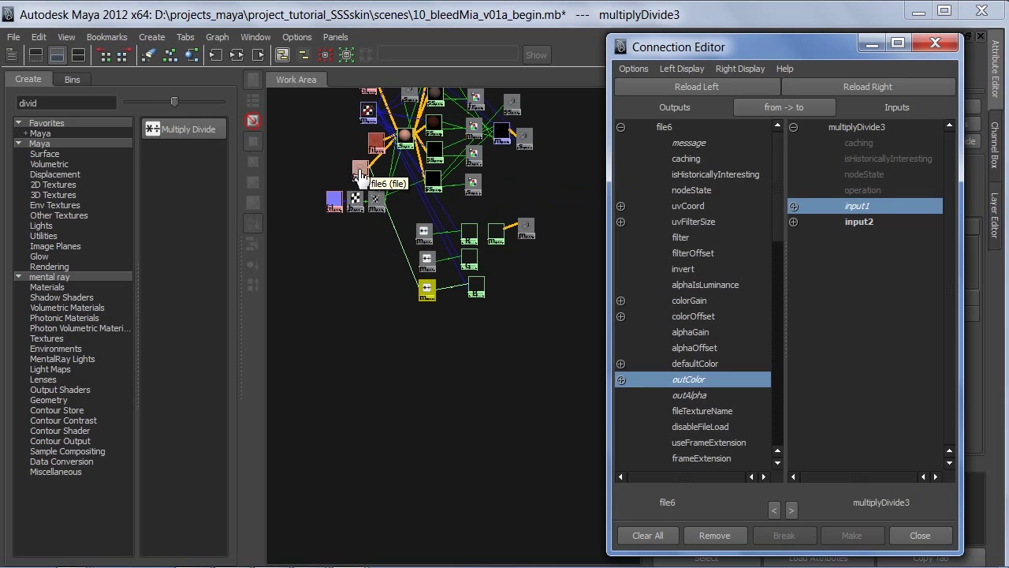
{"action": "middle_click_drag", "start_coordinate": [432, 265], "coordinate": [430, 261]}
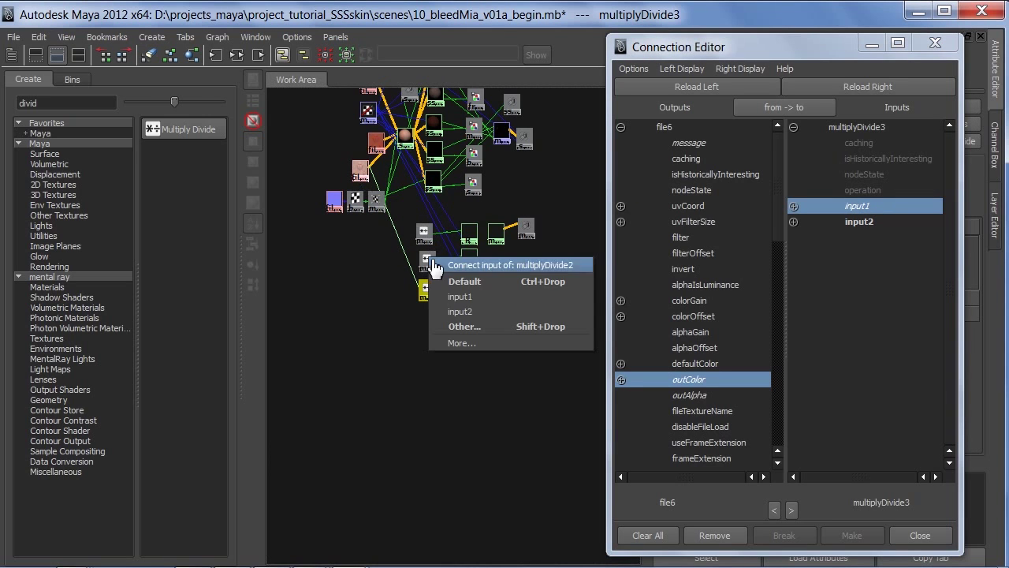
{"action": "left_click", "coordinate": [509, 342]}
{"action": "left_click", "coordinate": [678, 380]}
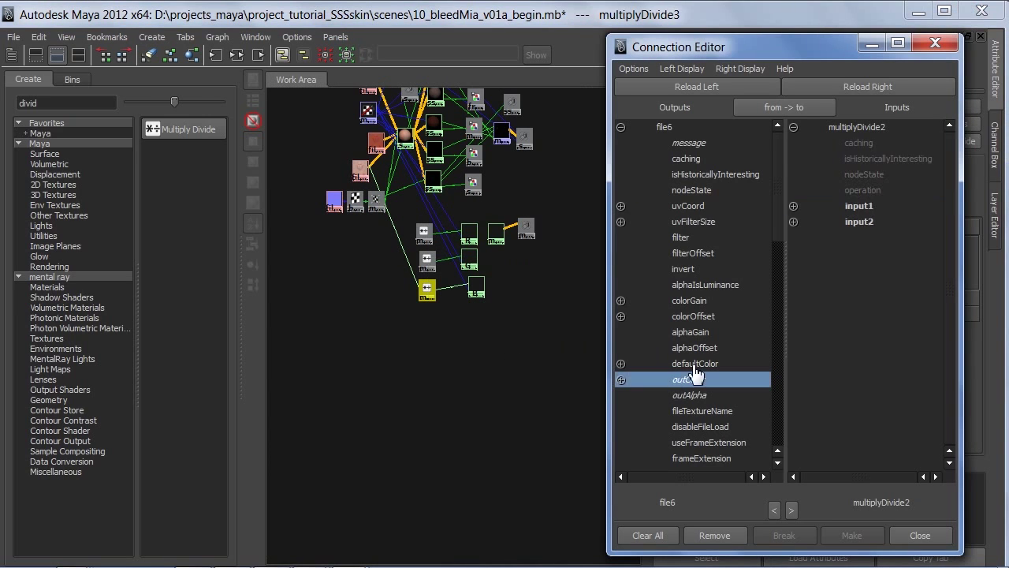
{"action": "left_click", "coordinate": [860, 207]}
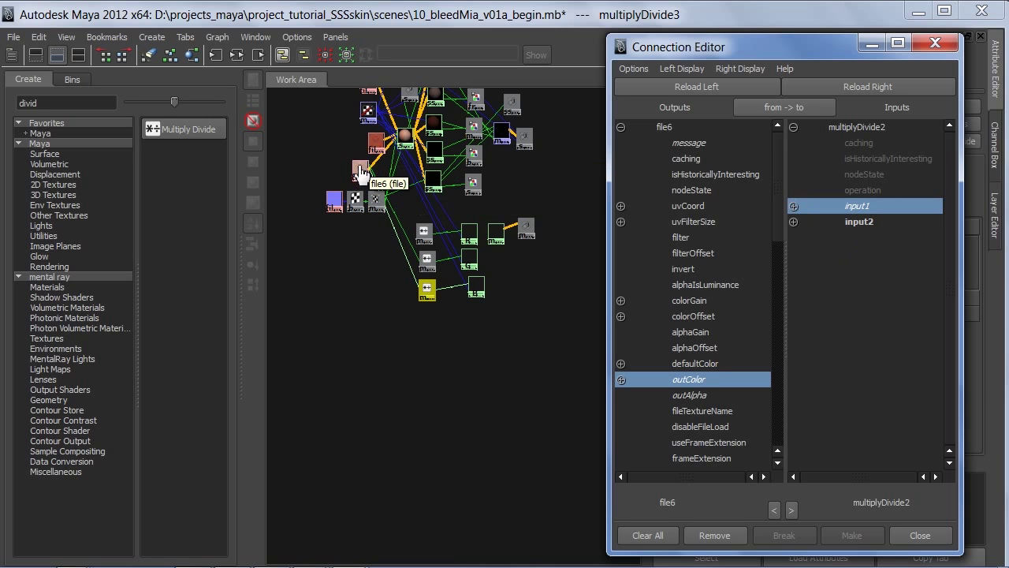
Step: Connect file6's outColor to multiplyDivide1's input1 and close the Connection Editor
{"action": "middle_click_drag", "start_coordinate": [424, 238], "coordinate": [426, 237]}
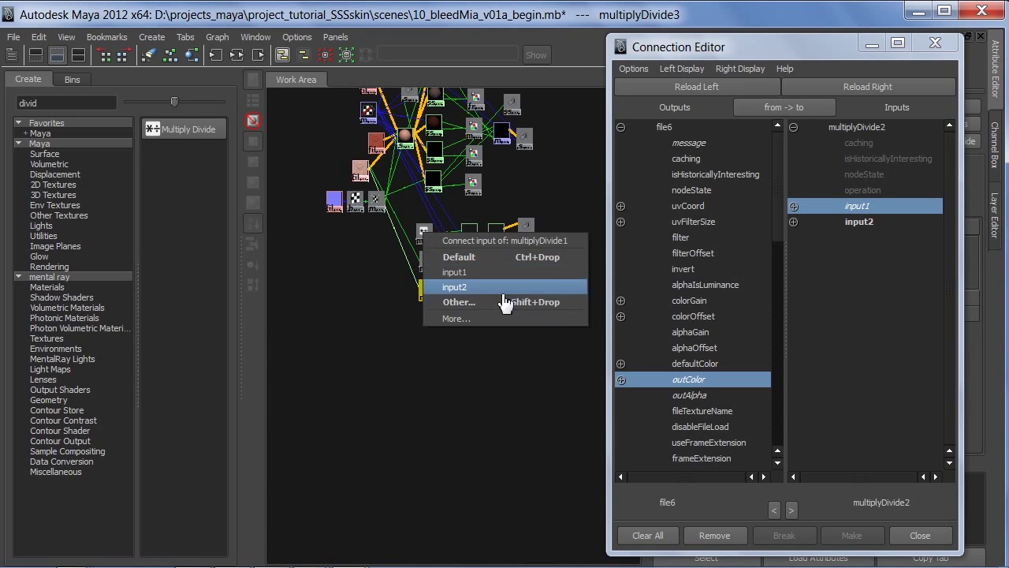
{"action": "left_click", "coordinate": [462, 307]}
{"action": "left_click", "coordinate": [690, 381]}
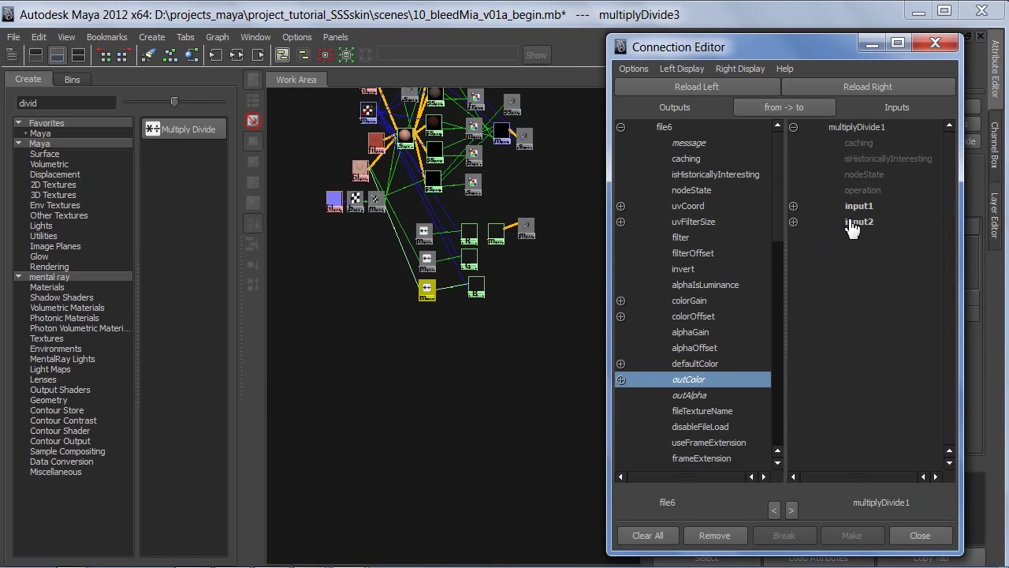
{"action": "left_click", "coordinate": [858, 205]}
{"action": "left_click", "coordinate": [919, 535]}
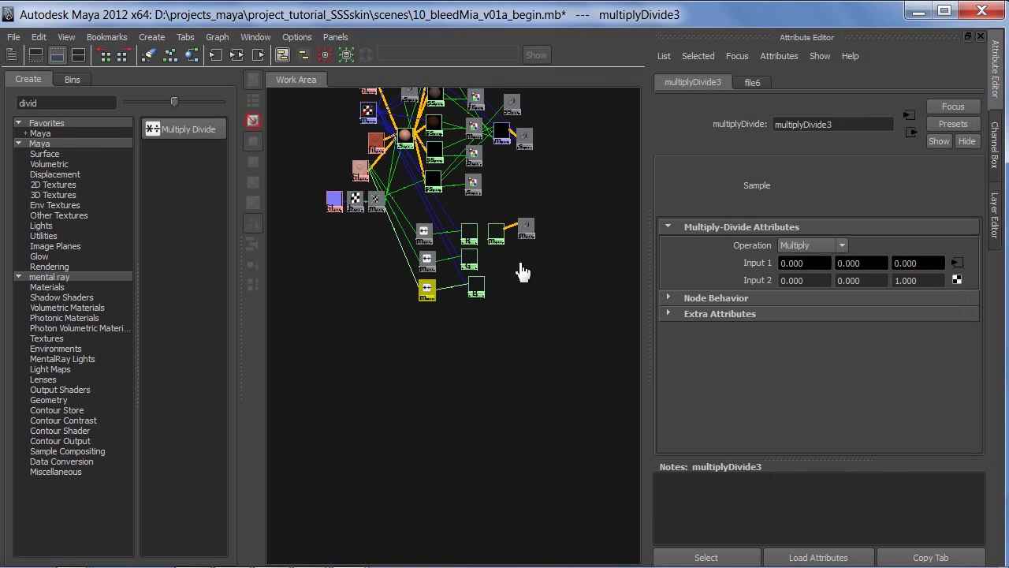
Step: Inspect the R and B skin shaders, the mia_skin material and its shading group
{"action": "left_click", "coordinate": [469, 235]}
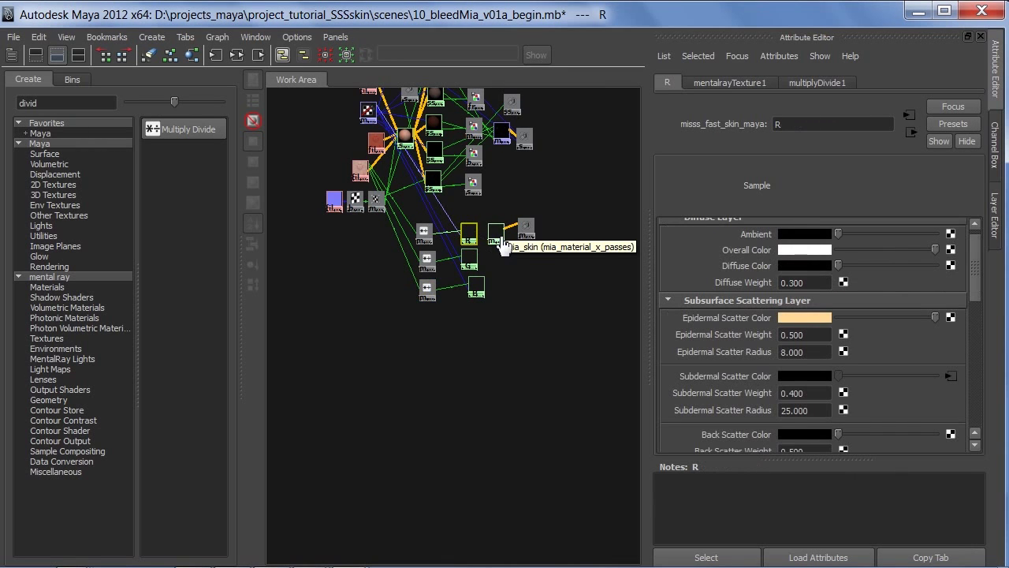
{"action": "left_click_drag", "start_coordinate": [478, 293], "coordinate": [464, 295]}
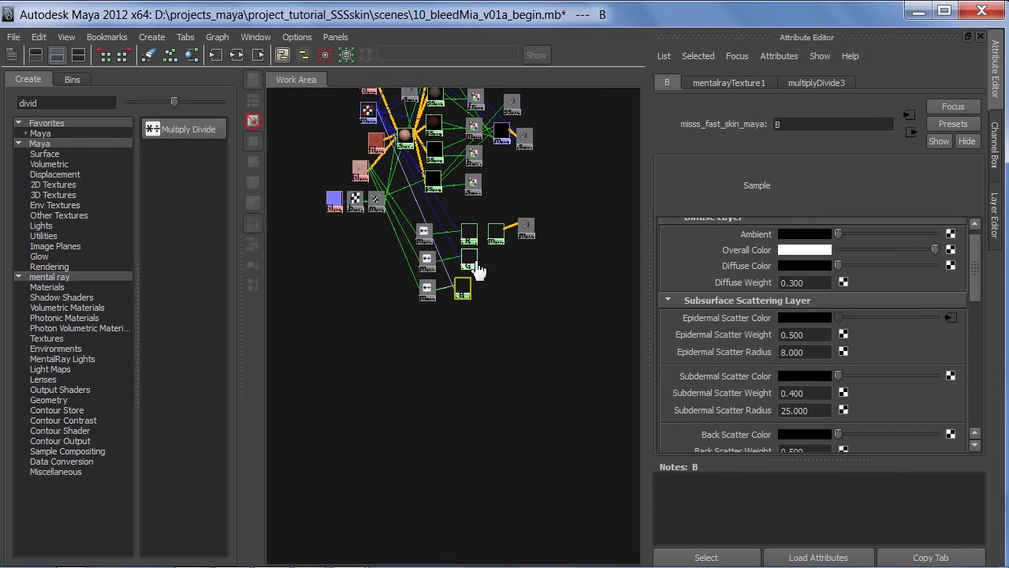
{"action": "left_click", "coordinate": [496, 234]}
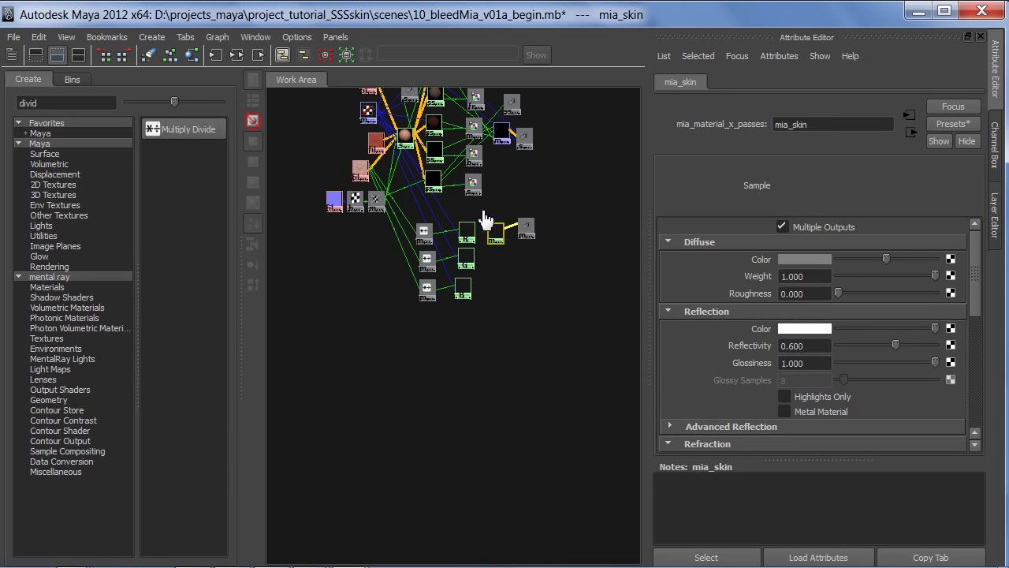
{"action": "left_click_drag", "start_coordinate": [485, 219], "coordinate": [565, 260]}
Step: Create a mib_color_mix node beside the skin shaders and set its Num to 3
{"action": "left_click_drag", "start_coordinate": [49, 107], "coordinate": [4, 111]}
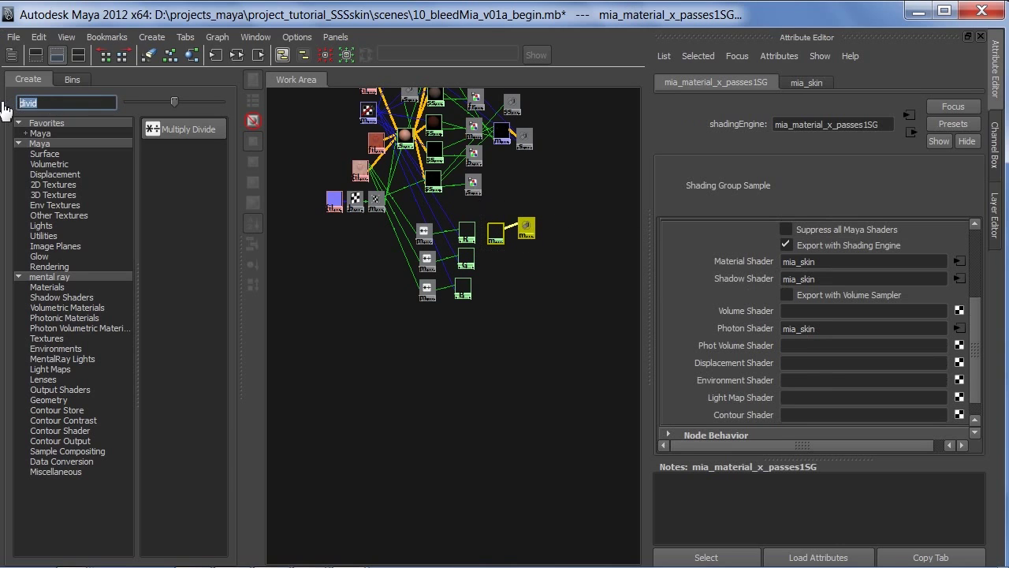
{"action": "type", "text": "mix"}
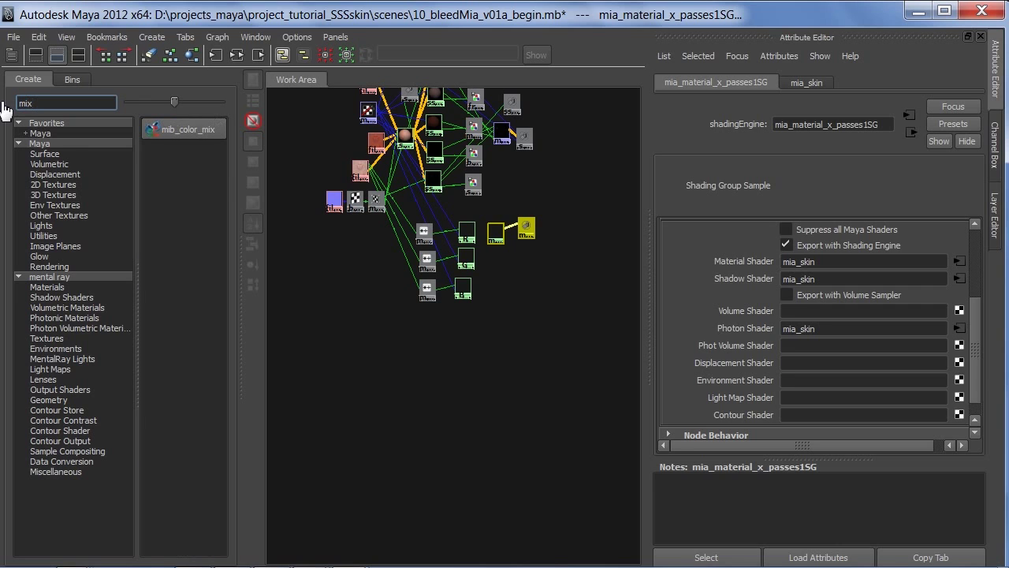
{"action": "left_click", "coordinate": [196, 131]}
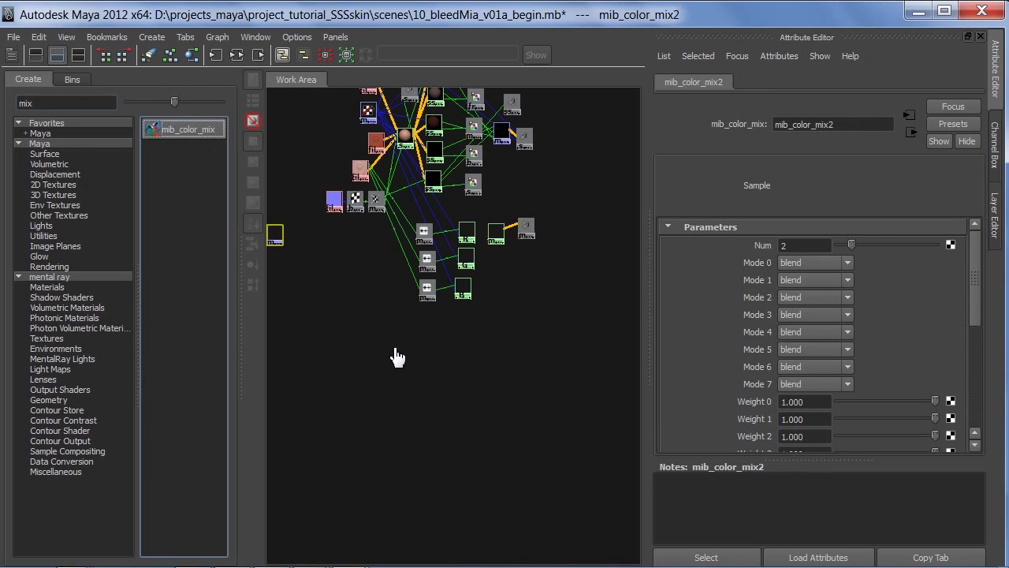
{"action": "left_click_drag", "start_coordinate": [276, 237], "coordinate": [513, 270]}
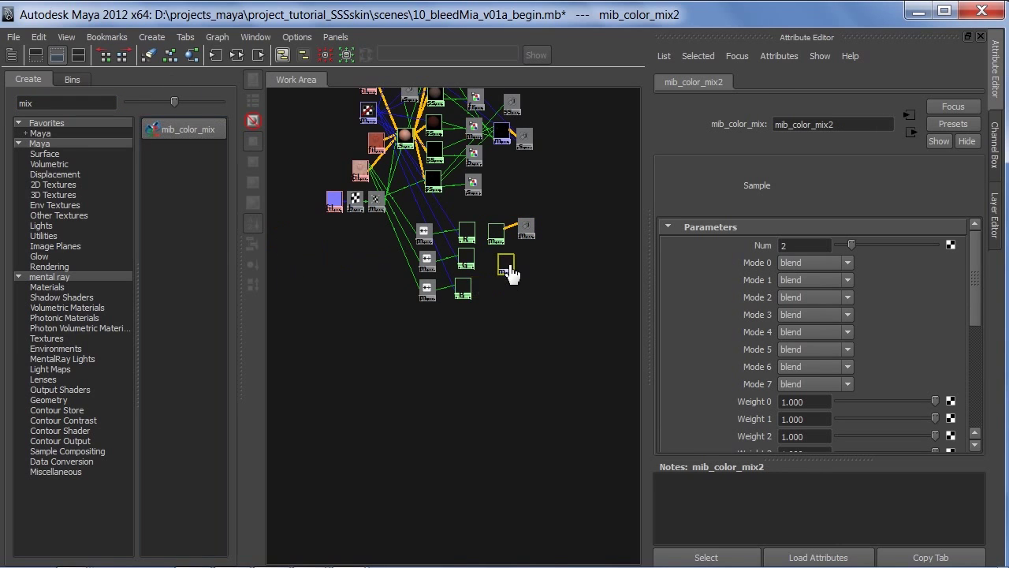
{"action": "left_click", "coordinate": [781, 246]}
{"action": "key", "text": "Tab"}
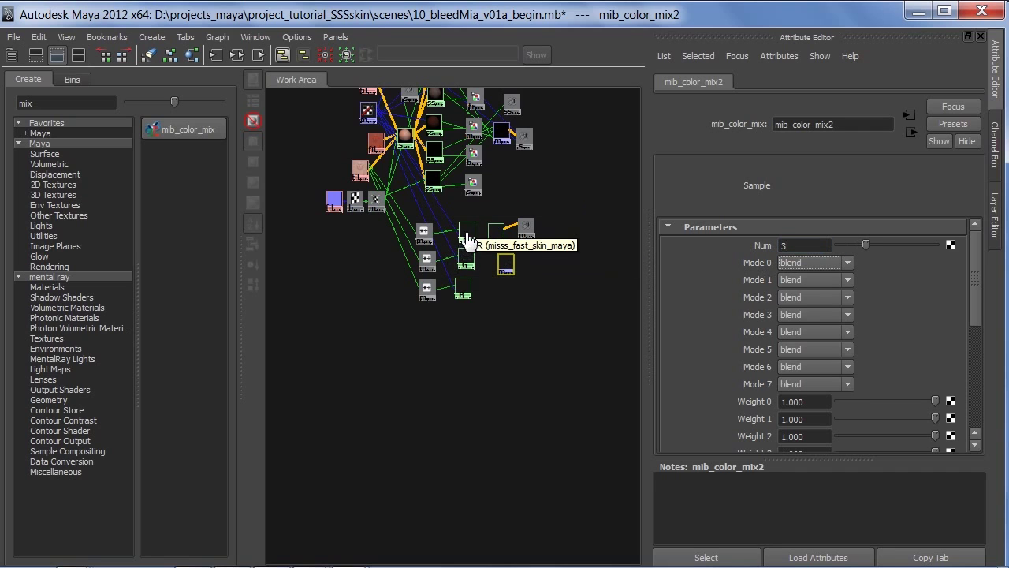
{"action": "left_click_drag", "start_coordinate": [982, 304], "coordinate": [999, 410]}
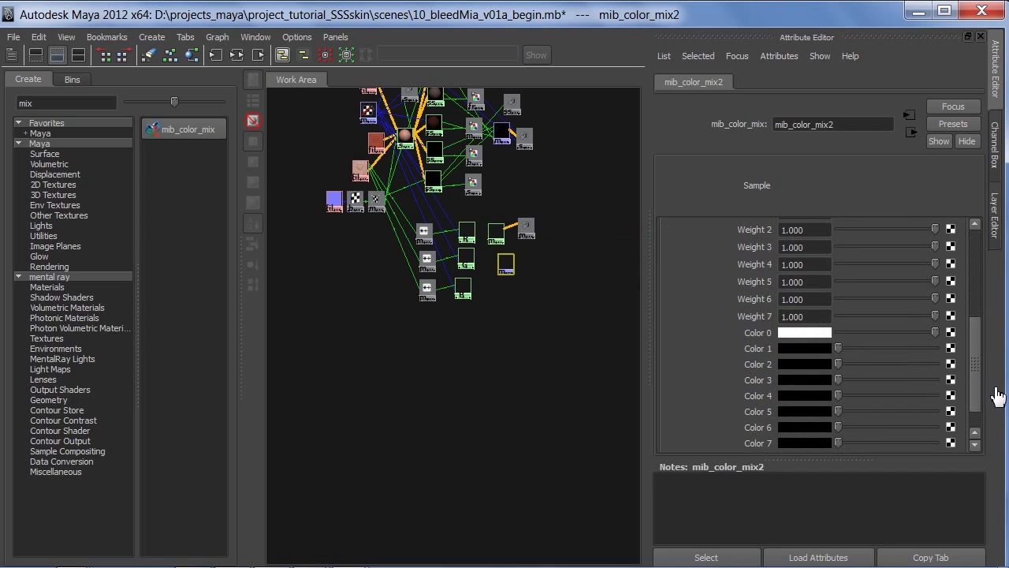
Step: Feed the R, G and B skin shaders into Color 0, 1 and 2
{"action": "middle_click_drag", "start_coordinate": [466, 235], "coordinate": [670, 334]}
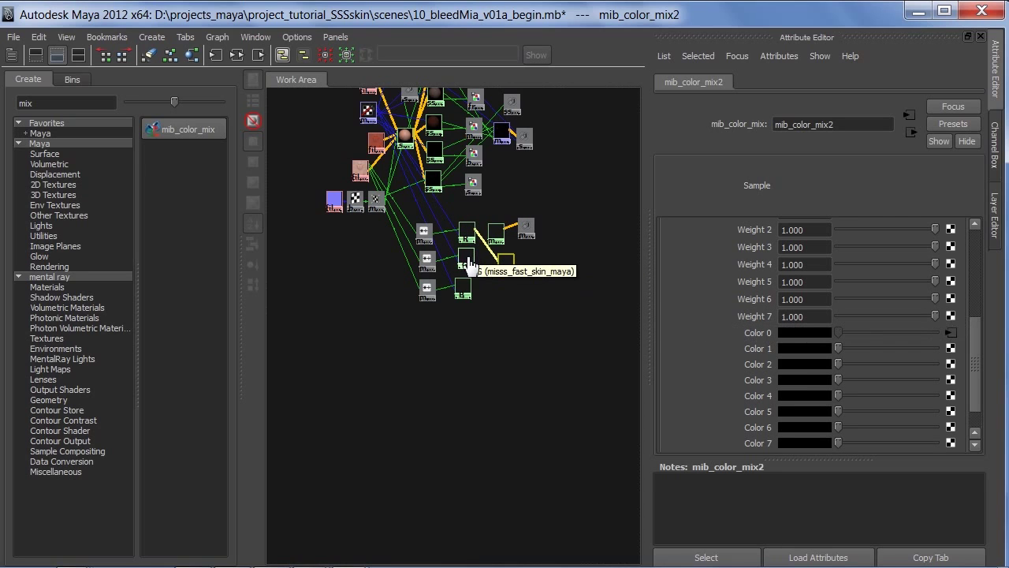
{"action": "middle_click_drag", "start_coordinate": [478, 263], "coordinate": [756, 354]}
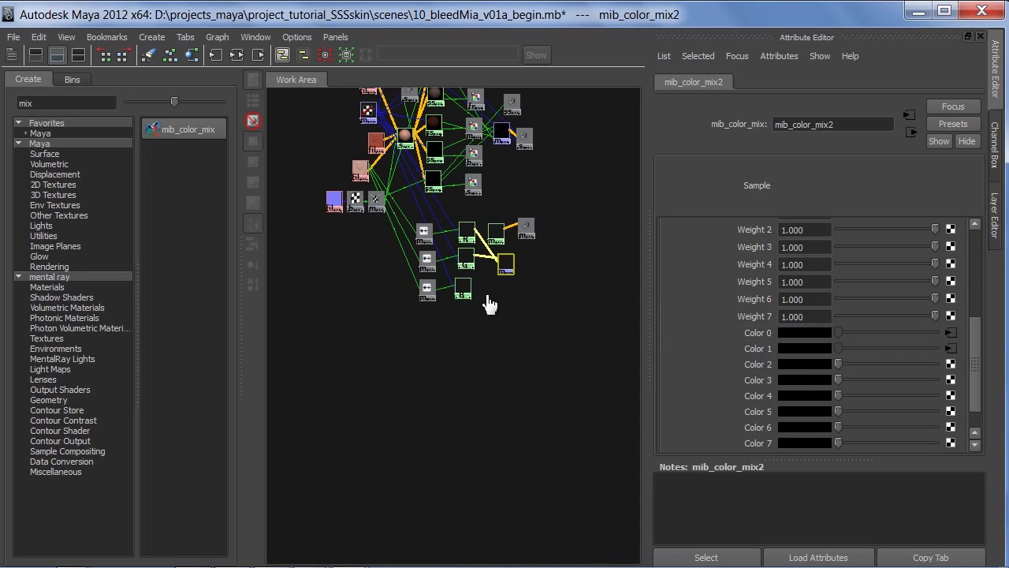
{"action": "middle_click_drag", "start_coordinate": [462, 295], "coordinate": [764, 365]}
{"action": "left_click_drag", "start_coordinate": [975, 347], "coordinate": [975, 244]}
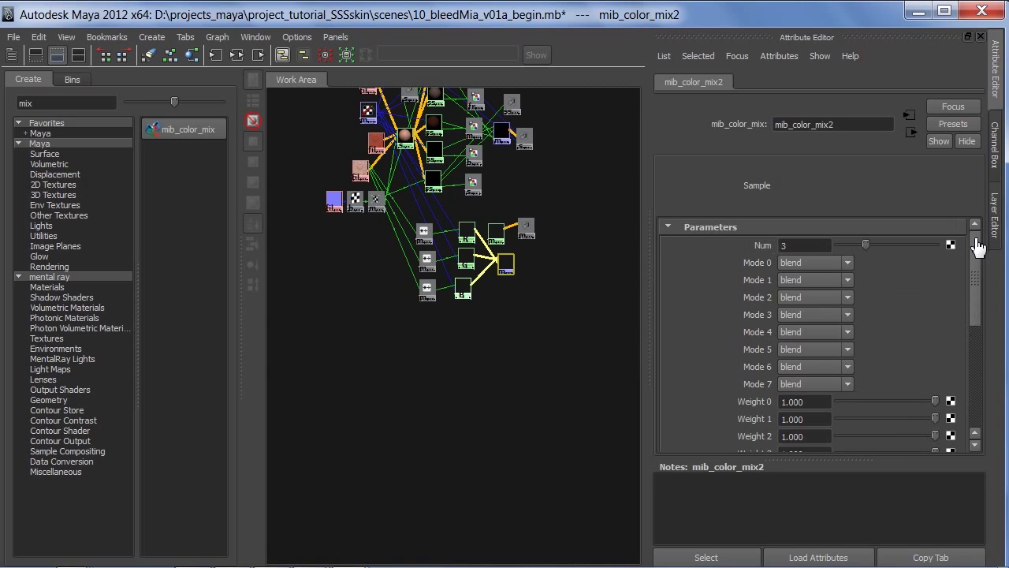
Step: Set Mode 0, Mode 1 and Mode 2 to add
{"action": "left_click", "coordinate": [798, 263]}
{"action": "left_click", "coordinate": [808, 298]}
{"action": "left_click", "coordinate": [808, 280]}
{"action": "left_click", "coordinate": [804, 311]}
{"action": "left_click", "coordinate": [810, 305]}
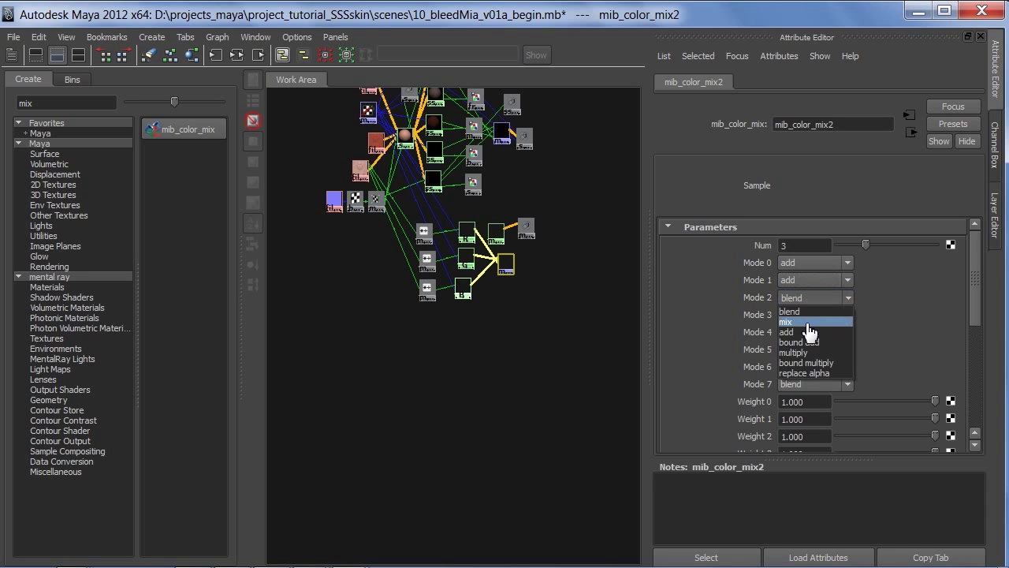
{"action": "left_click", "coordinate": [796, 342]}
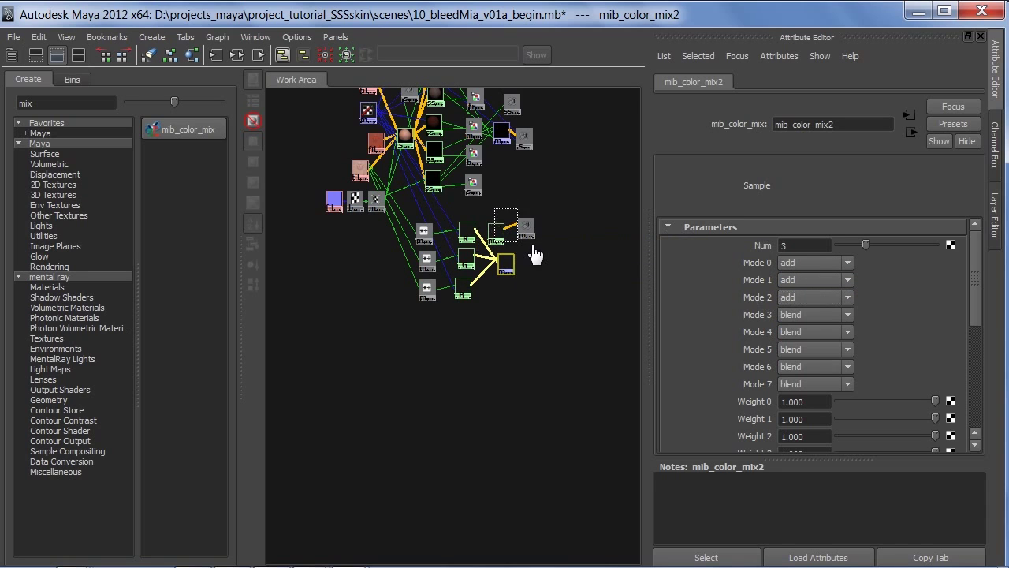
{"action": "left_click_drag", "start_coordinate": [528, 232], "coordinate": [576, 235]}
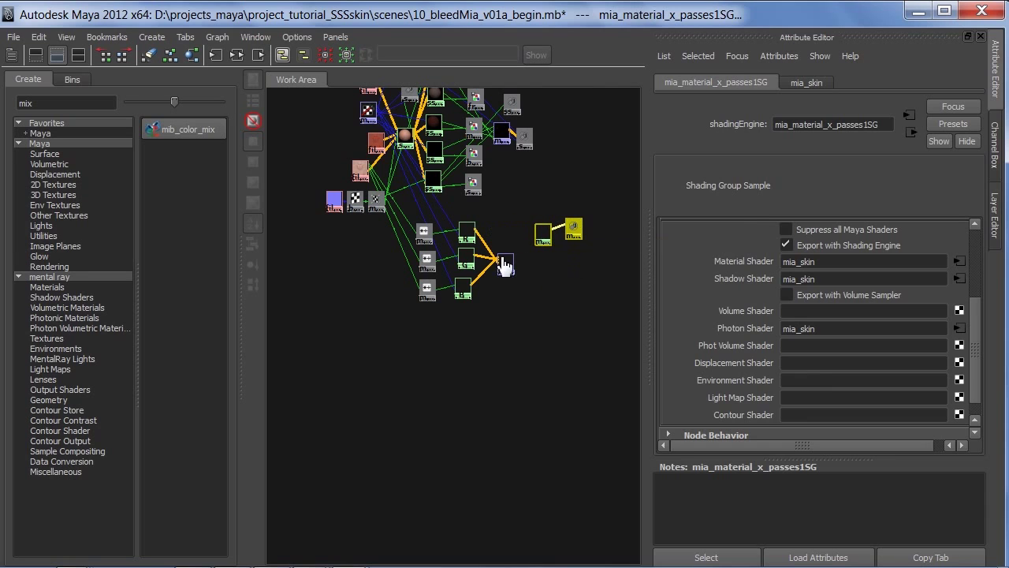
Step: Link mib_color_mix2 to mia_skin's Additional Color in its Advanced settings
{"action": "left_click_drag", "start_coordinate": [507, 266], "coordinate": [514, 258]}
{"action": "left_click", "coordinate": [547, 244]}
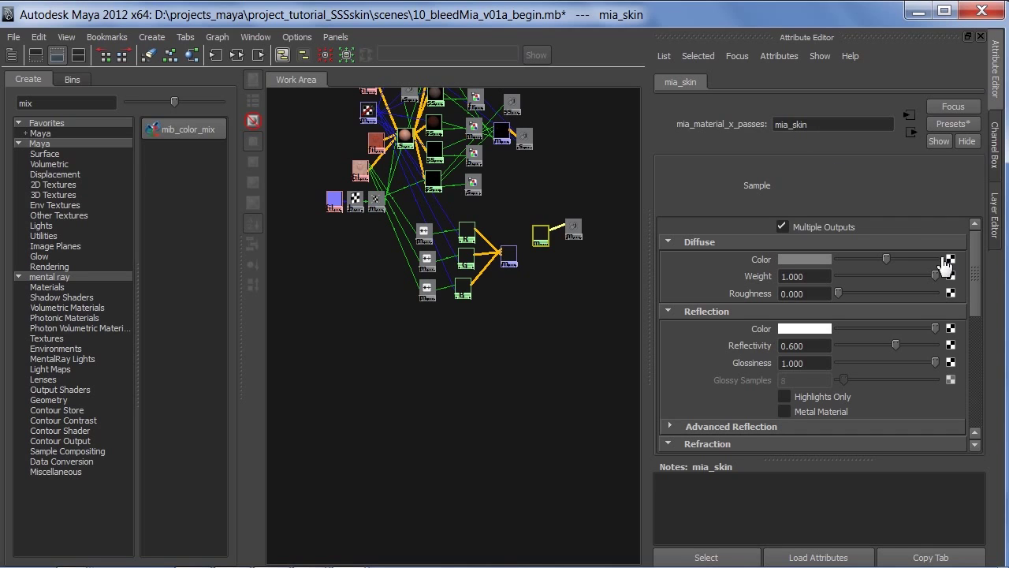
{"action": "left_click_drag", "start_coordinate": [977, 279], "coordinate": [978, 412]}
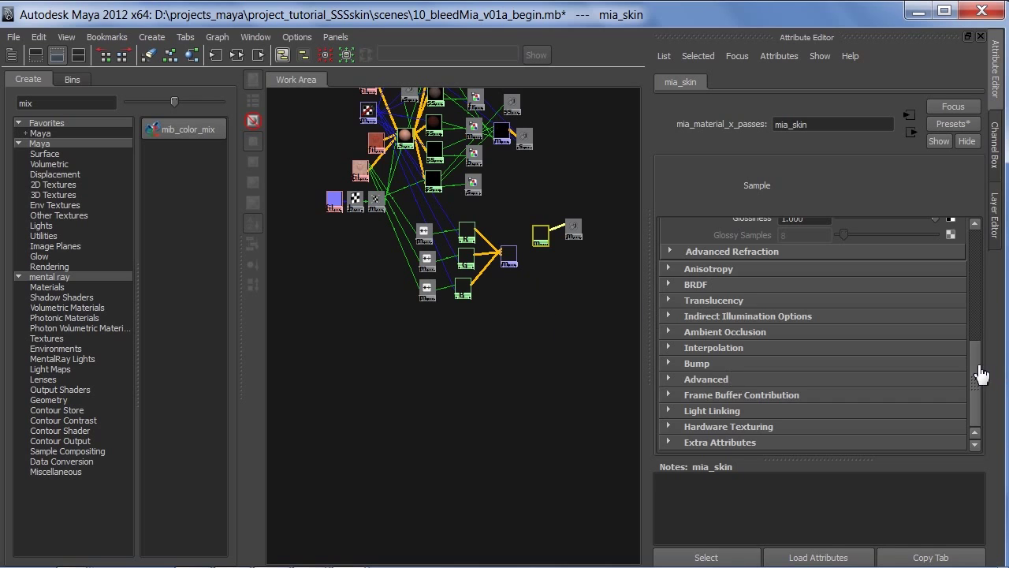
{"action": "left_click_drag", "start_coordinate": [981, 374], "coordinate": [935, 360]}
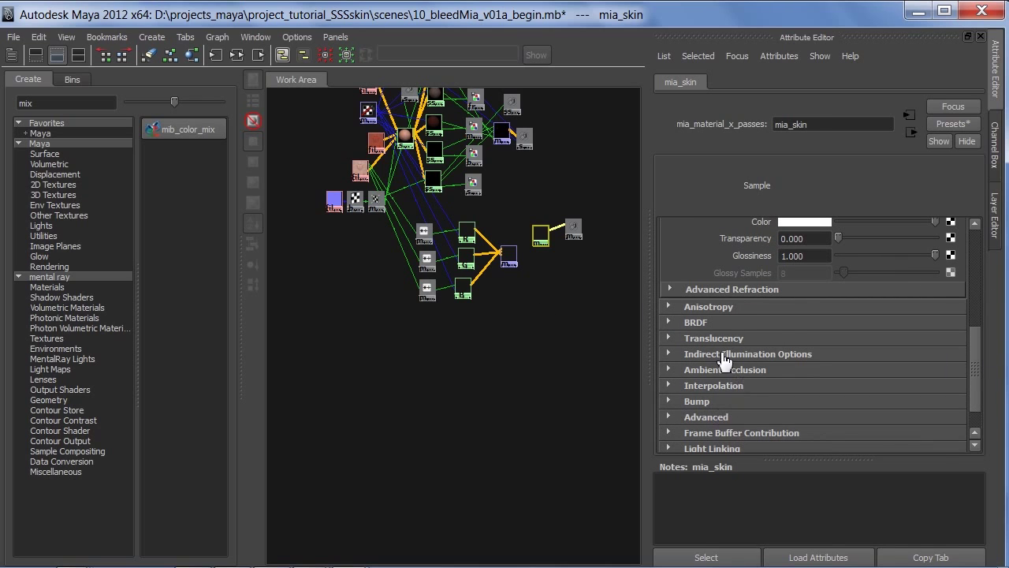
{"action": "left_click", "coordinate": [727, 325]}
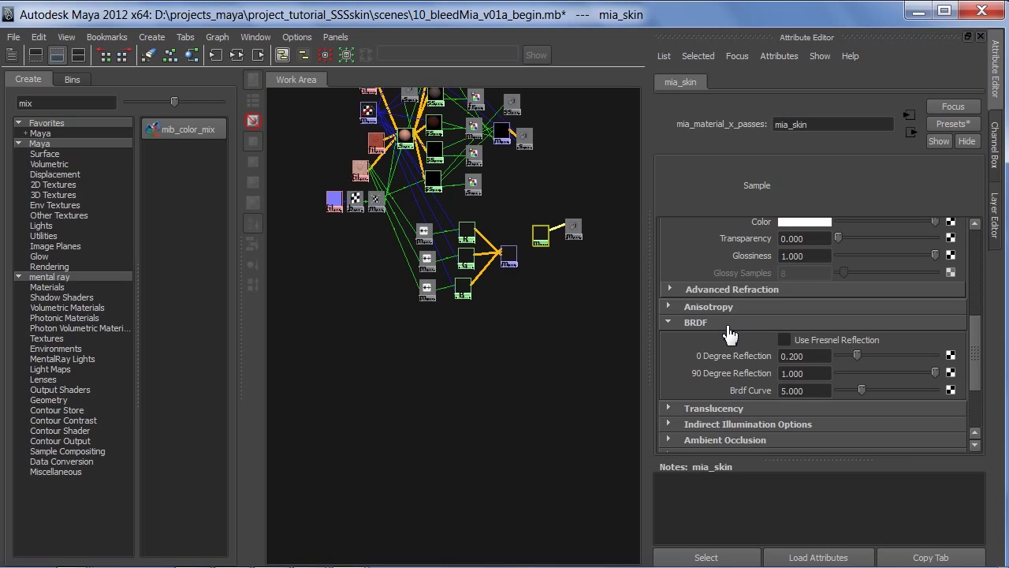
{"action": "left_click_drag", "start_coordinate": [977, 347], "coordinate": [981, 361]}
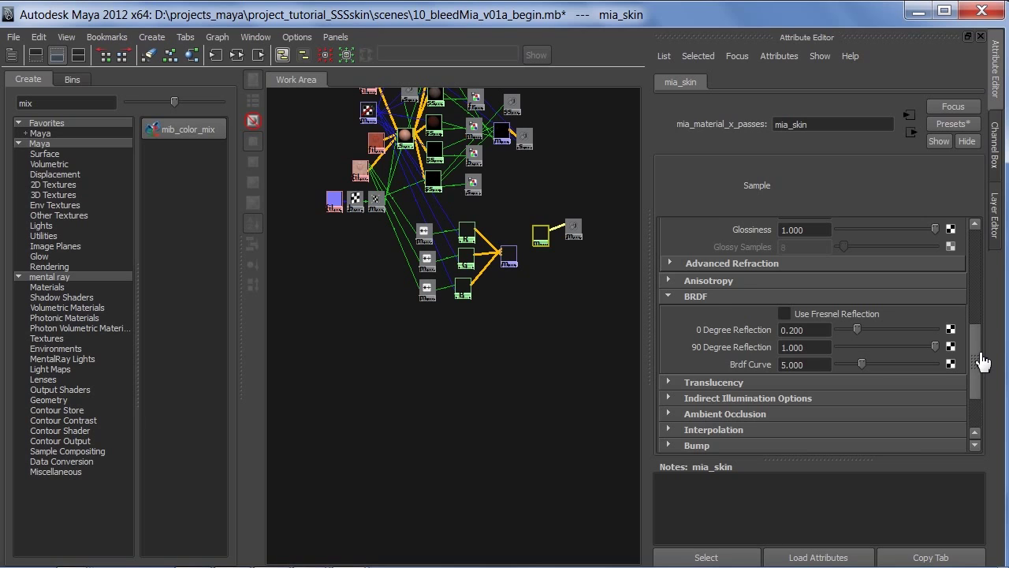
{"action": "left_click_drag", "start_coordinate": [982, 361], "coordinate": [982, 262]}
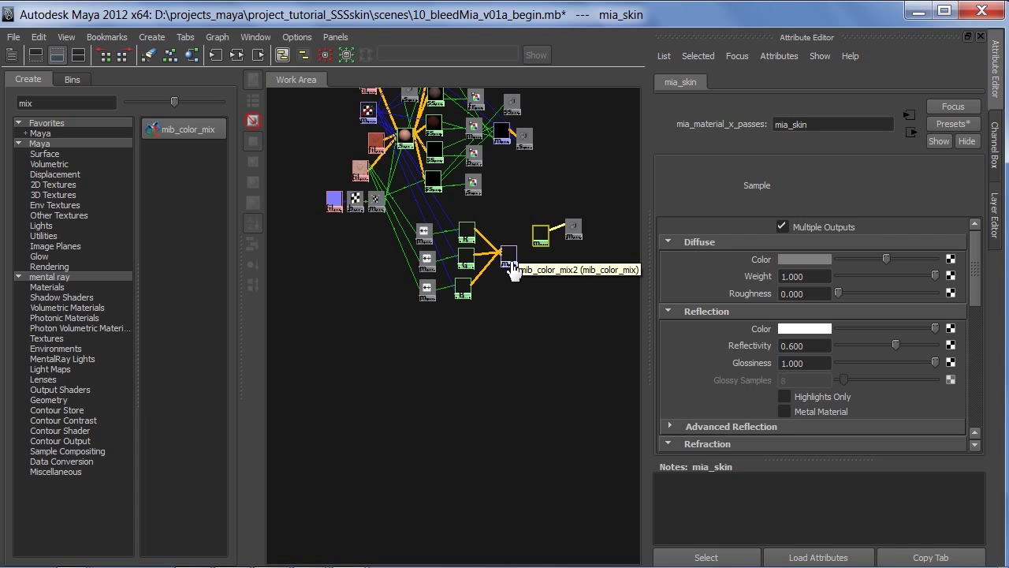
{"action": "left_click_drag", "start_coordinate": [977, 276], "coordinate": [973, 406]}
{"action": "left_click", "coordinate": [737, 379]}
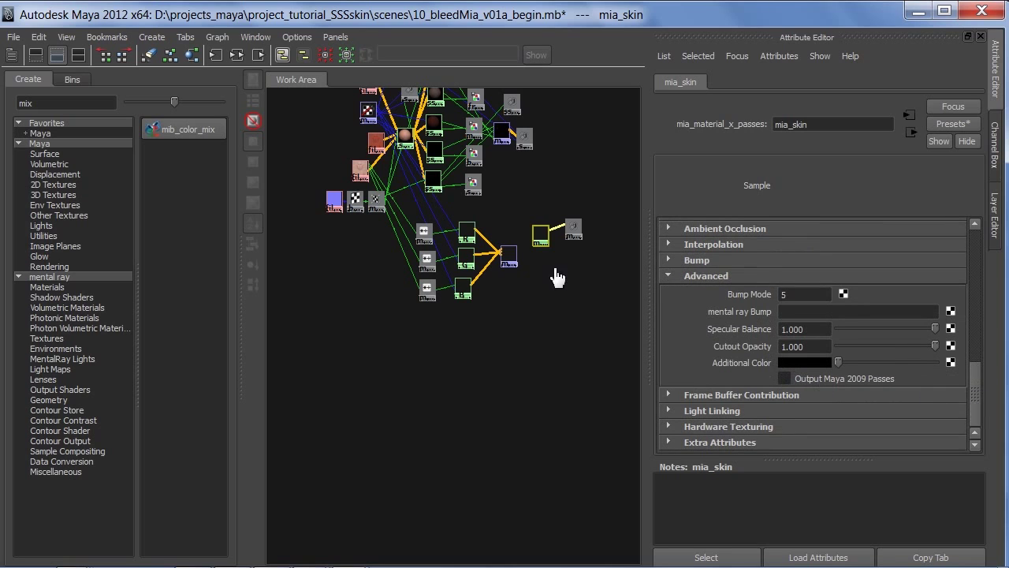
{"action": "middle_click_drag", "start_coordinate": [509, 257], "coordinate": [723, 370]}
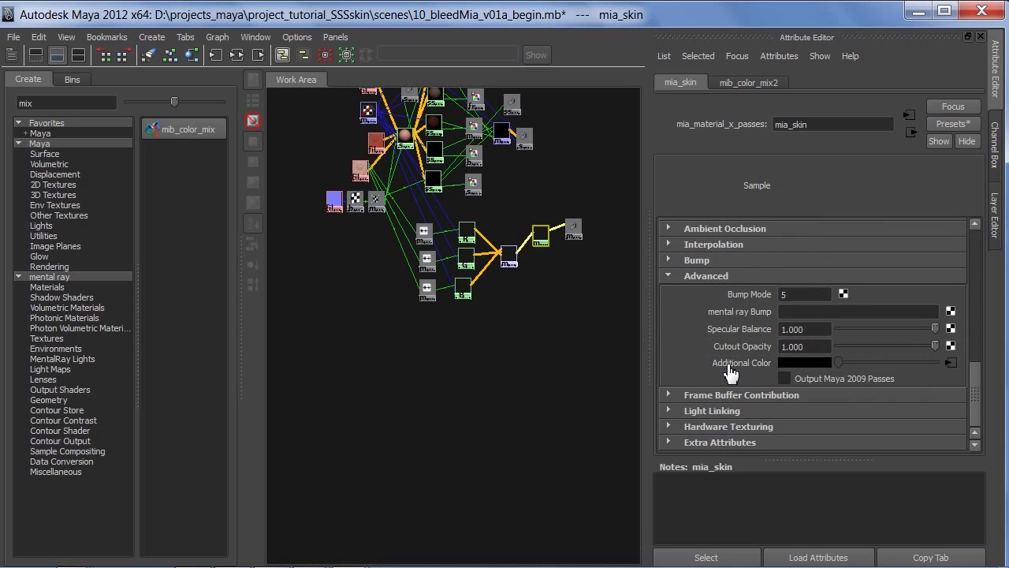
{"action": "left_click_drag", "start_coordinate": [977, 411], "coordinate": [973, 236]}
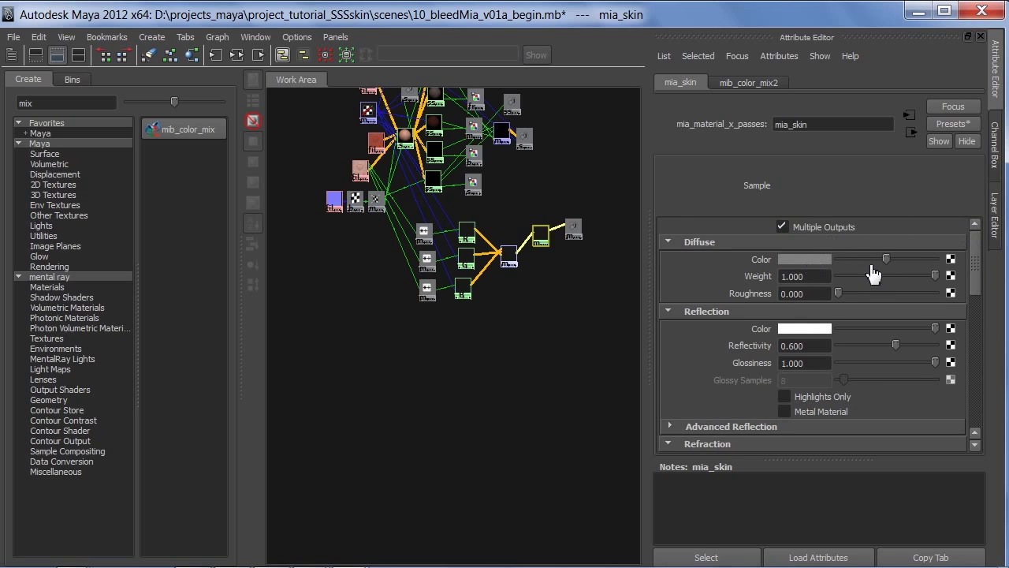
Step: Turn mia_skin's diffuse colour black and set its weight to 0.300, checking R's diffuse weight
{"action": "left_click_drag", "start_coordinate": [886, 260], "coordinate": [827, 275]}
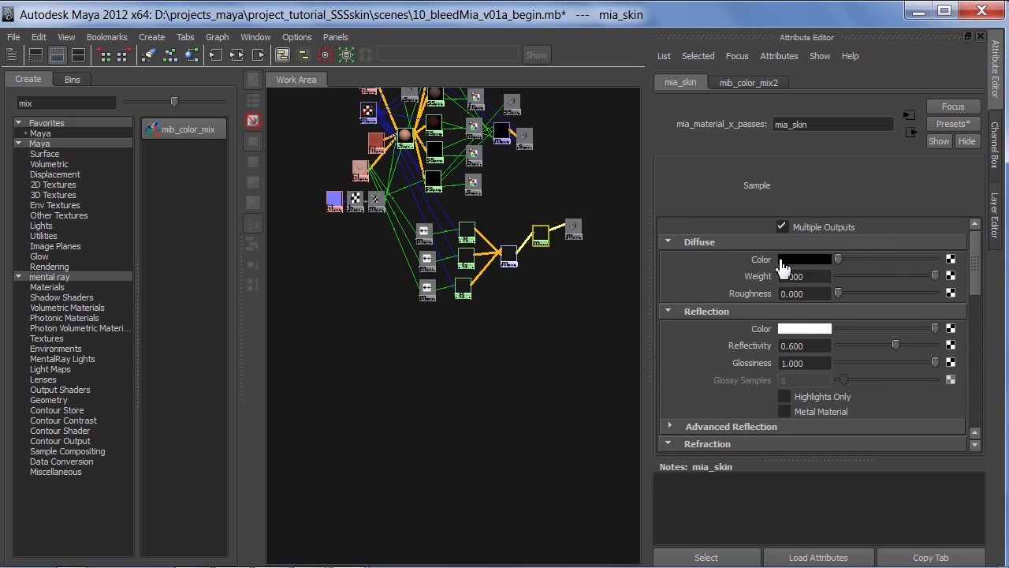
{"action": "left_click", "coordinate": [810, 277]}
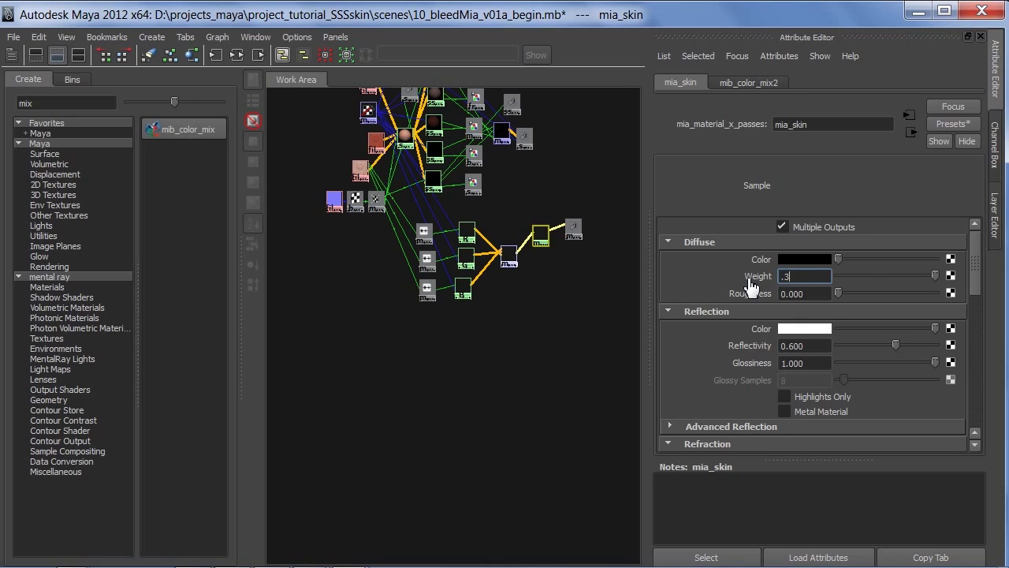
{"action": "left_click", "coordinate": [468, 237]}
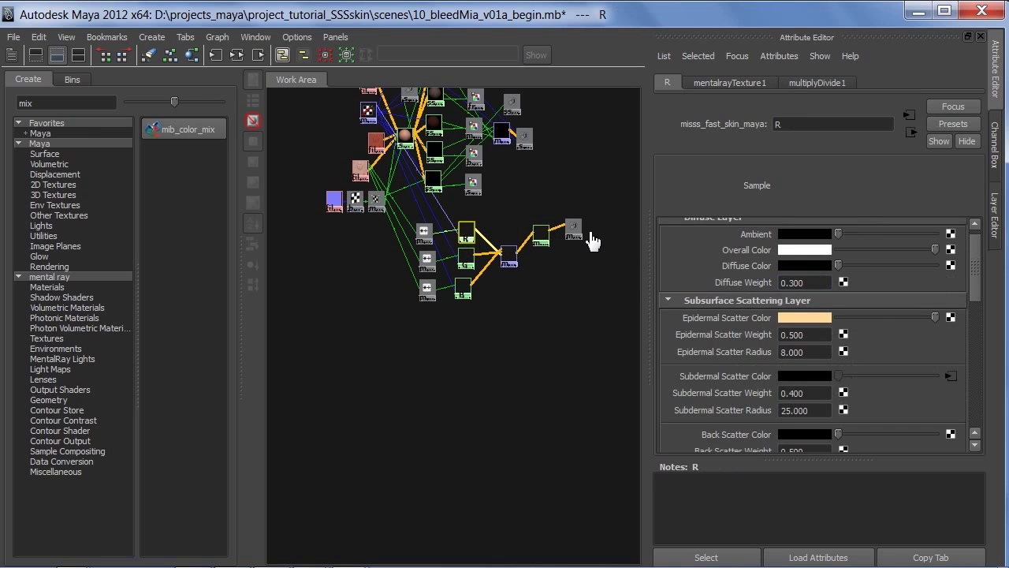
{"action": "scroll", "coordinate": [980, 275], "scroll_direction": "up", "scroll_amount": 1}
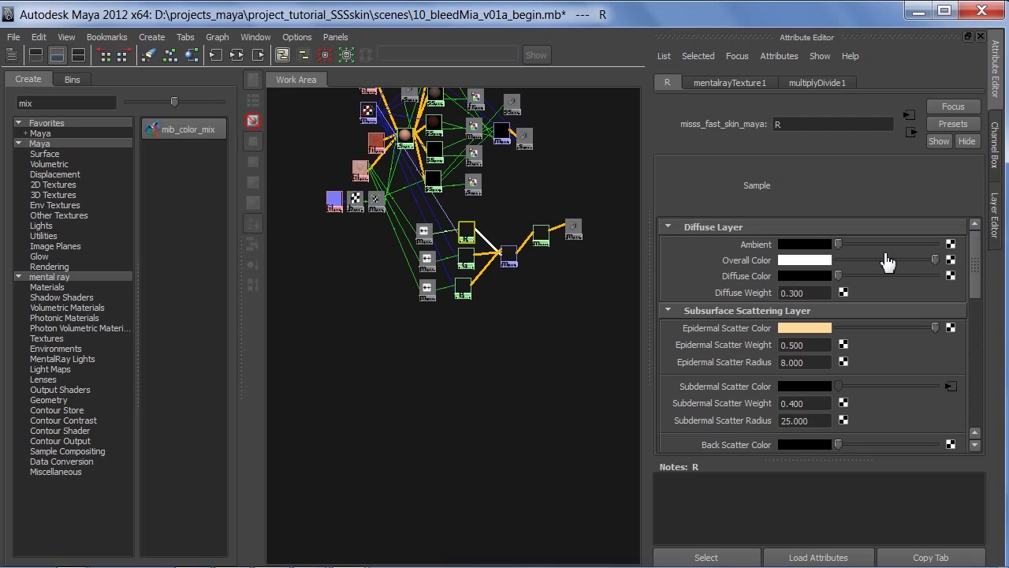
{"action": "double_click", "coordinate": [791, 292]}
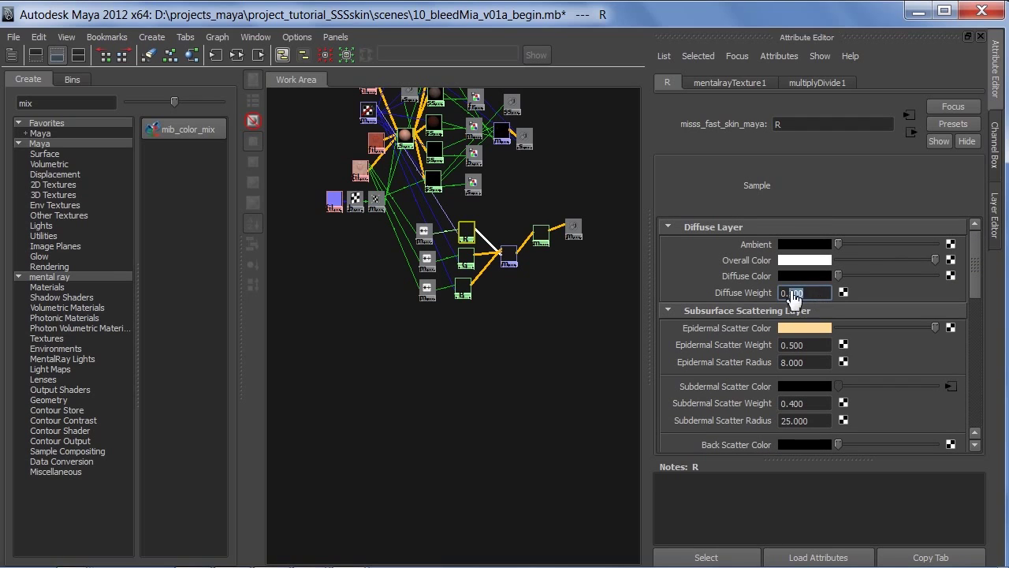
{"action": "left_click", "coordinate": [540, 238]}
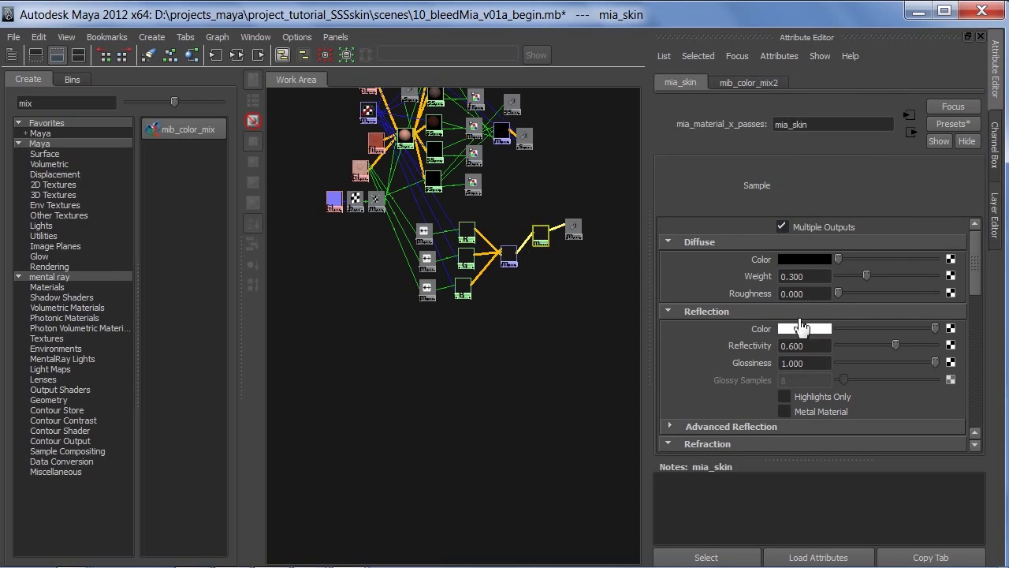
Step: Set mia_skin's roughness to 0.250 and reflection glossiness to 0.100
{"action": "left_click_drag", "start_coordinate": [792, 296], "coordinate": [823, 300]}
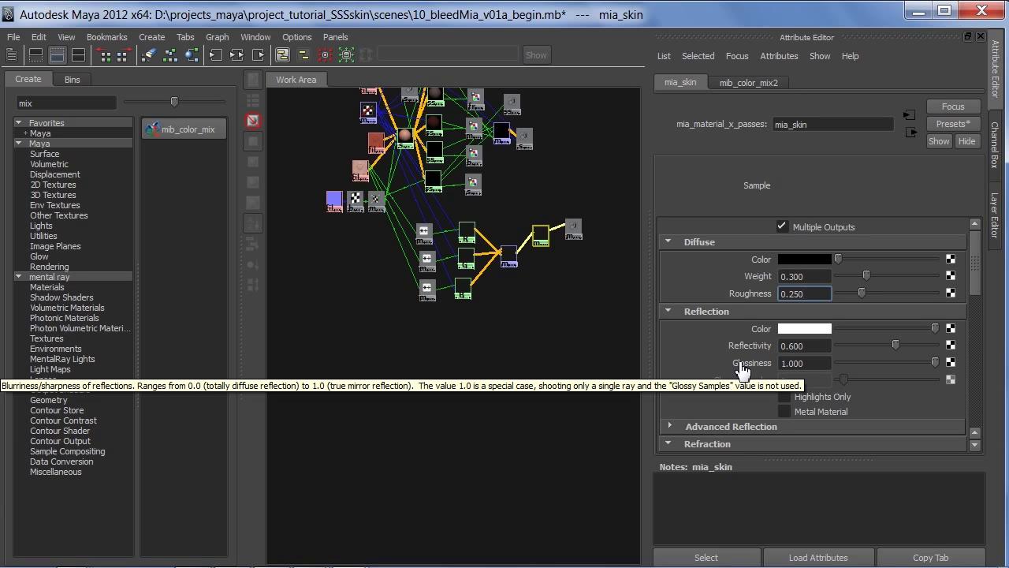
{"action": "left_click_drag", "start_coordinate": [817, 364], "coordinate": [776, 372]}
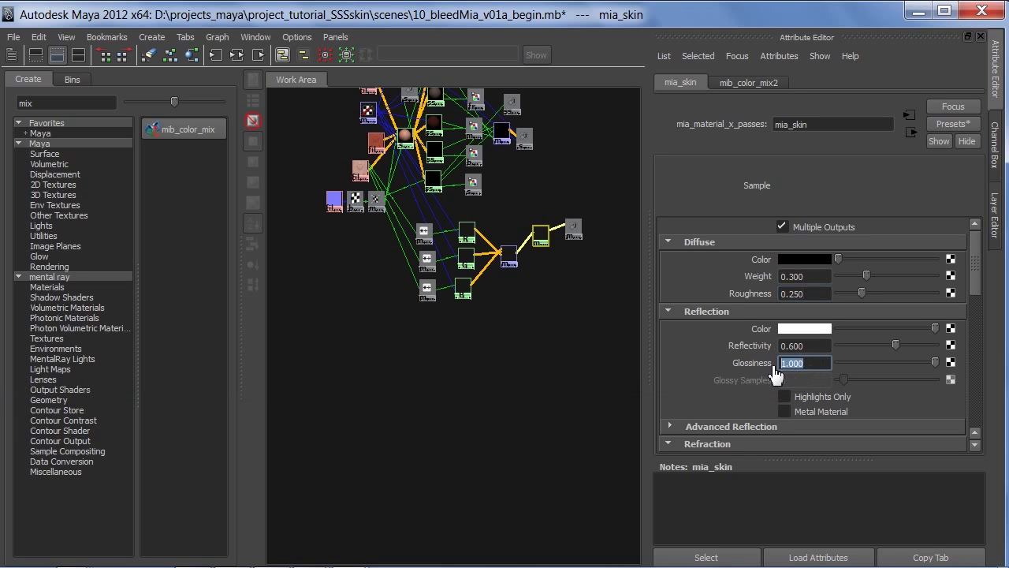
{"action": "type", "text": ".1"}
{"action": "key", "text": "Return"}
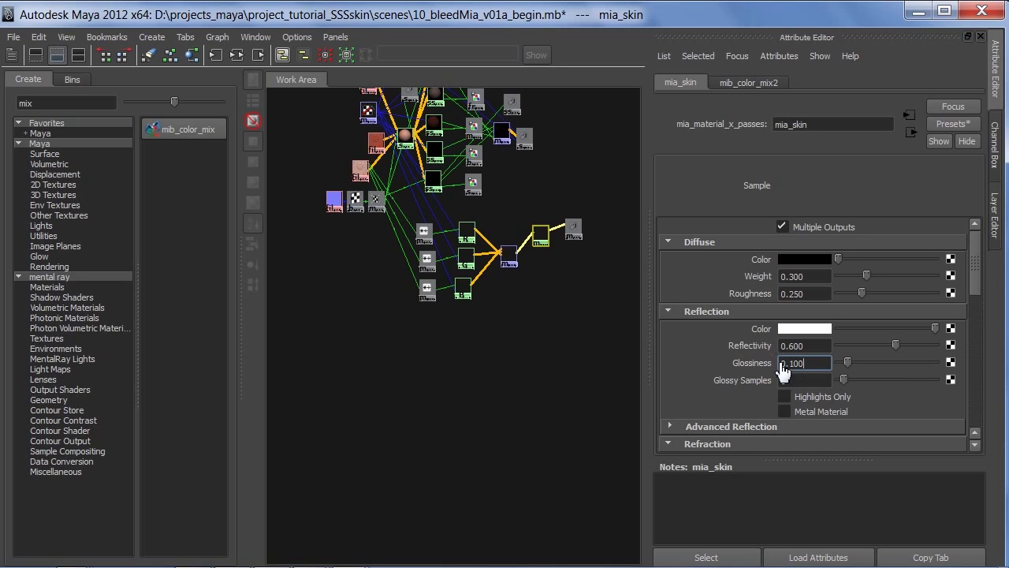
Step: Plug misss_fast_lmap_maya1 into mia_material_x_passes1SG's Light Map Shader and verify the network
{"action": "left_click", "coordinate": [573, 251]}
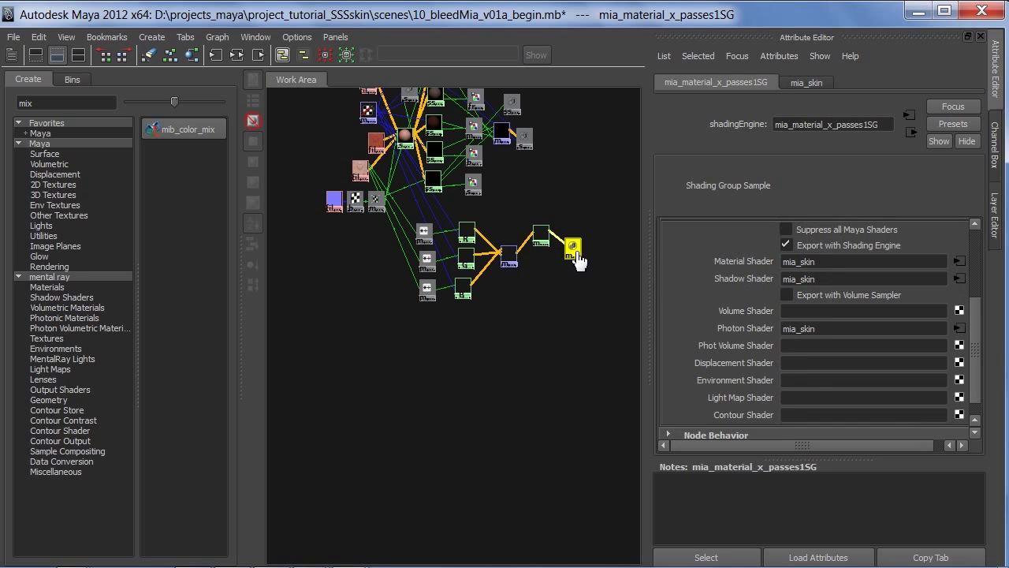
{"action": "scroll", "coordinate": [978, 351], "scroll_direction": "down", "scroll_amount": 2}
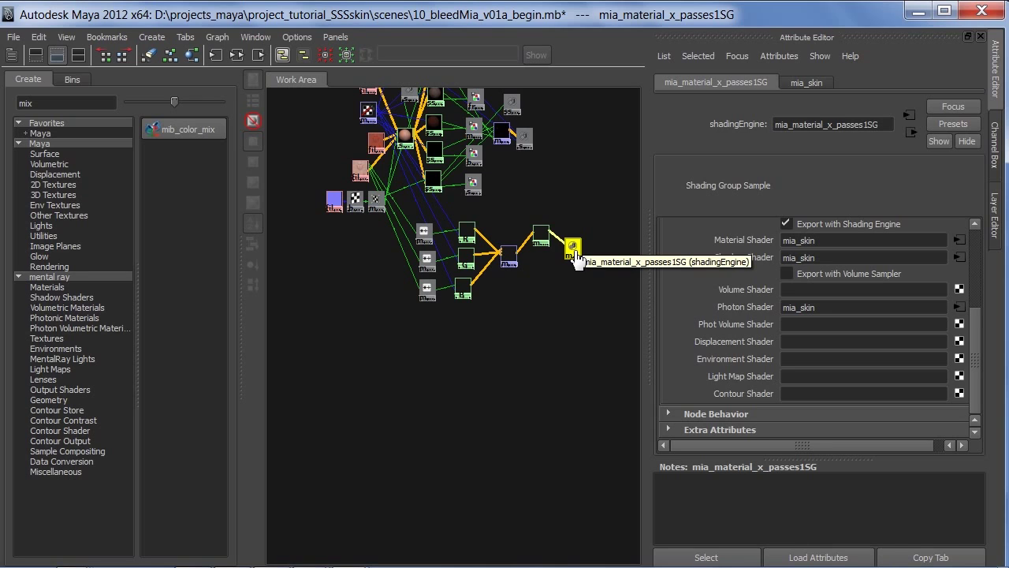
{"action": "middle_click_drag", "start_coordinate": [582, 186], "coordinate": [537, 251], "text": "alt"}
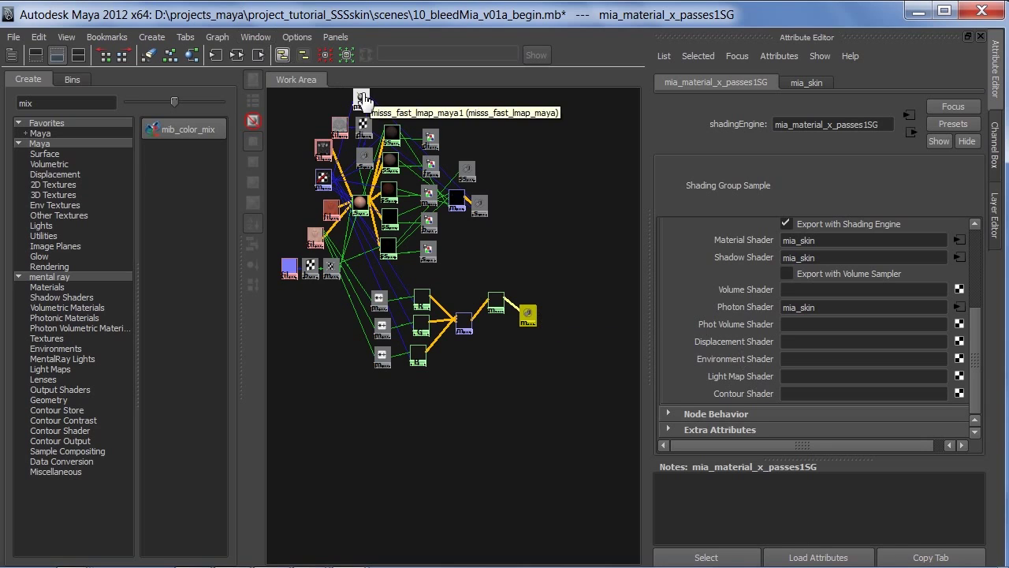
{"action": "middle_click_drag", "start_coordinate": [361, 97], "coordinate": [752, 378]}
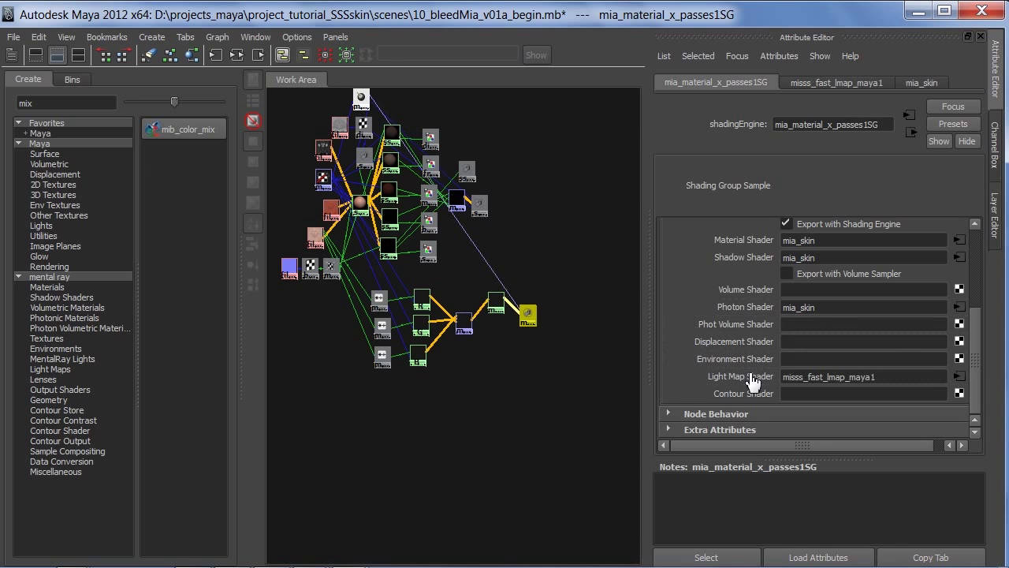
{"action": "left_click_drag", "start_coordinate": [484, 212], "coordinate": [507, 206]}
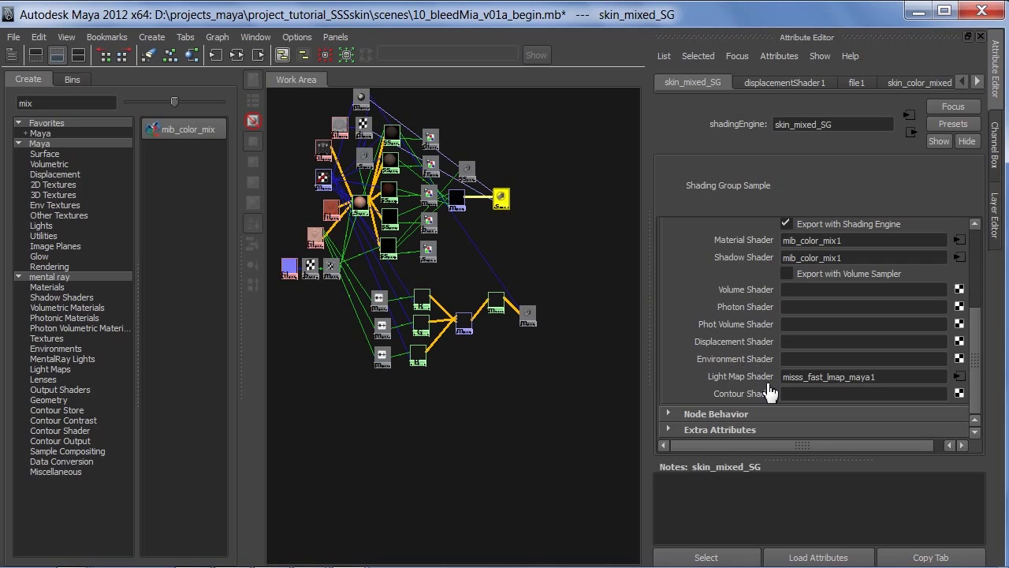
{"action": "left_click", "coordinate": [528, 316]}
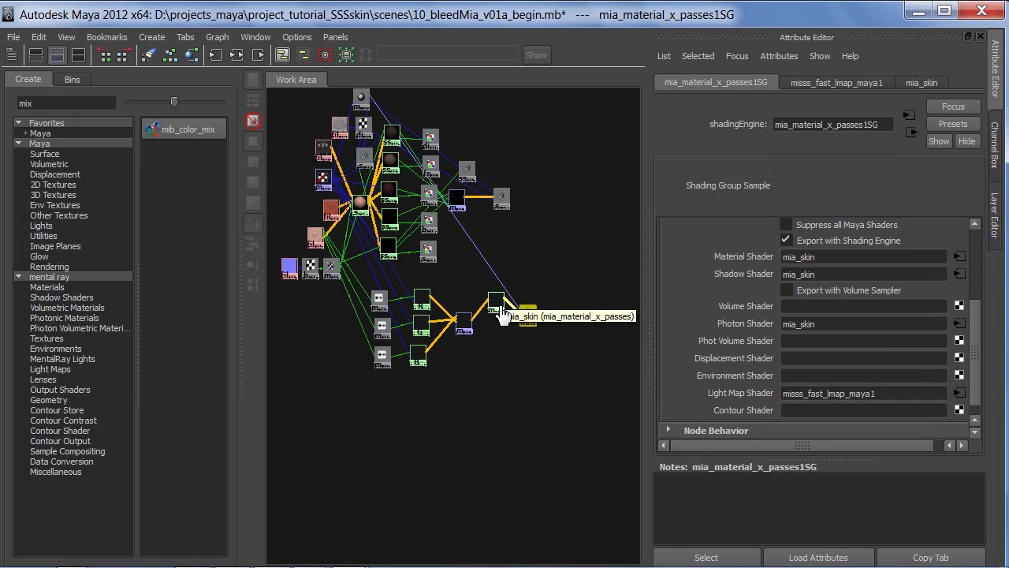
{"action": "left_click_drag", "start_coordinate": [502, 310], "coordinate": [497, 325]}
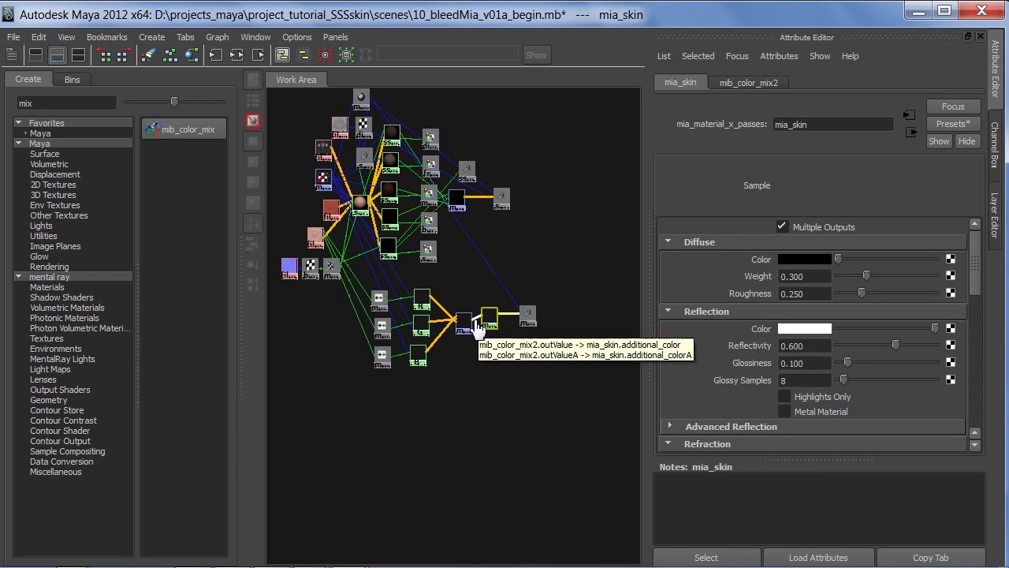
{"action": "left_click", "coordinate": [467, 324]}
{"action": "left_click", "coordinate": [424, 306]}
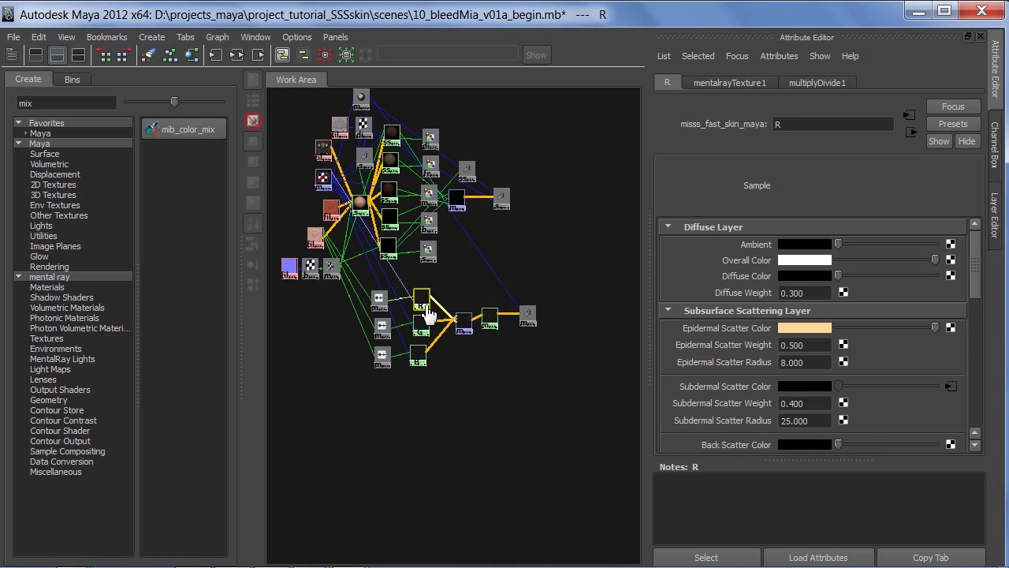
Step: Set Scale Conversion to 40 on R and G, turning off G's Screen Composite
{"action": "left_click_drag", "start_coordinate": [975, 281], "coordinate": [975, 431]}
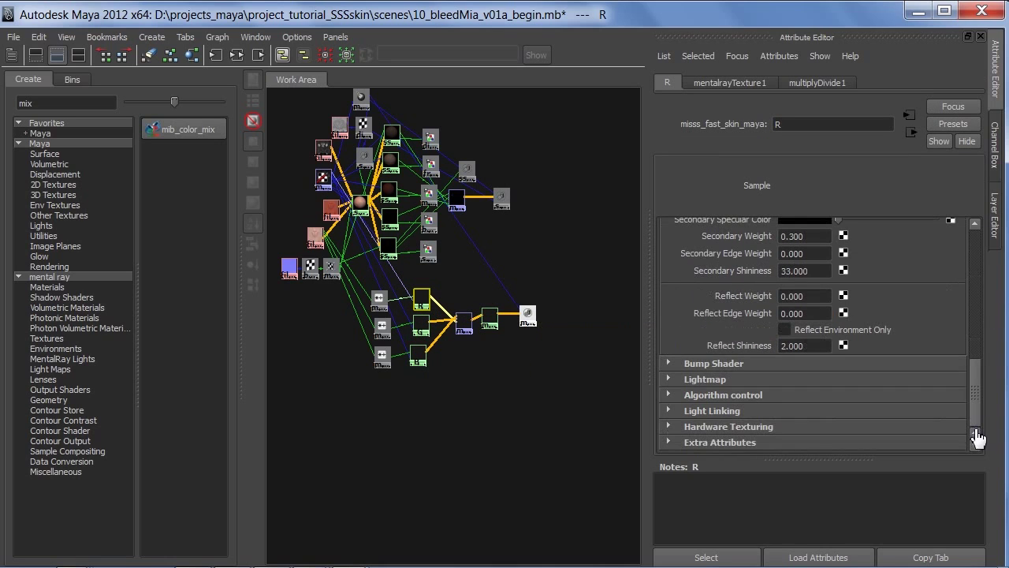
{"action": "left_click", "coordinate": [722, 394]}
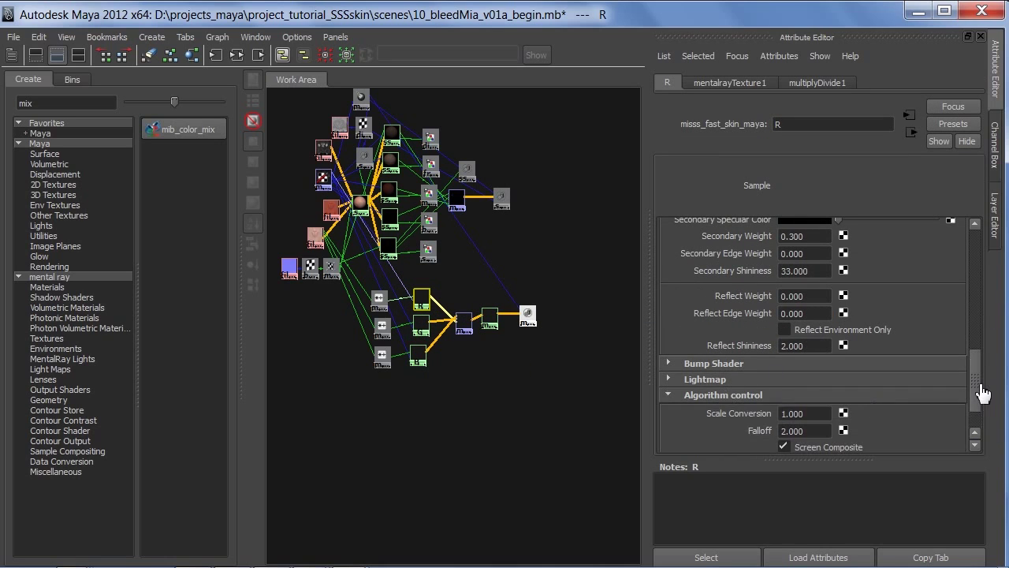
{"action": "left_click_drag", "start_coordinate": [979, 396], "coordinate": [981, 414]}
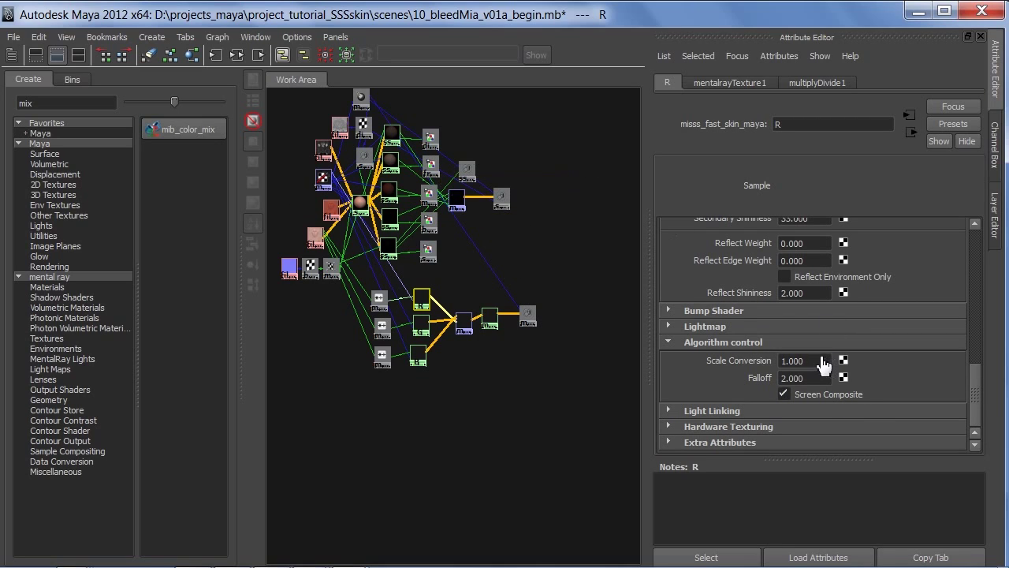
{"action": "left_click_drag", "start_coordinate": [822, 365], "coordinate": [784, 373]}
{"action": "left_click", "coordinate": [417, 319]}
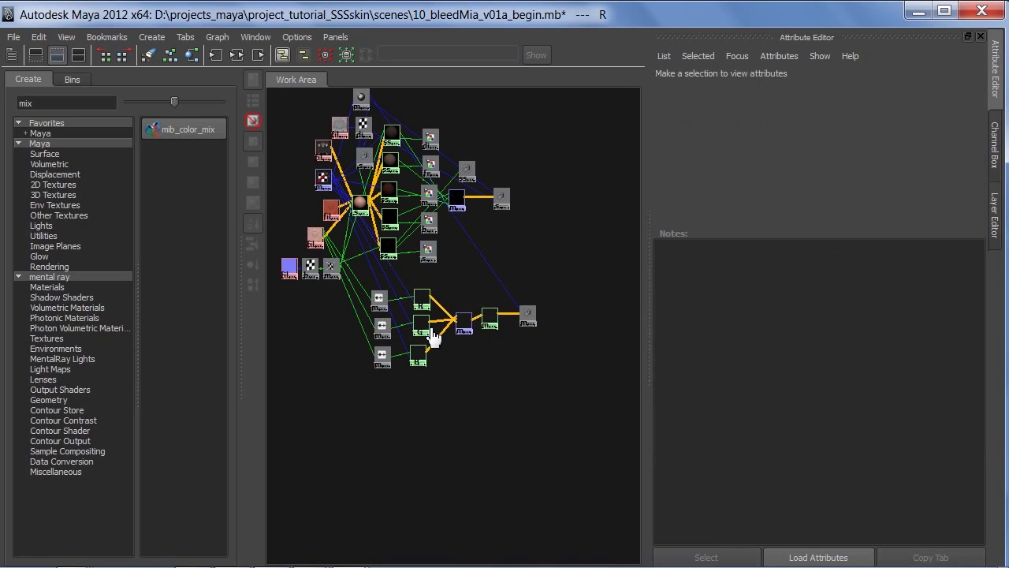
{"action": "left_click", "coordinate": [419, 323]}
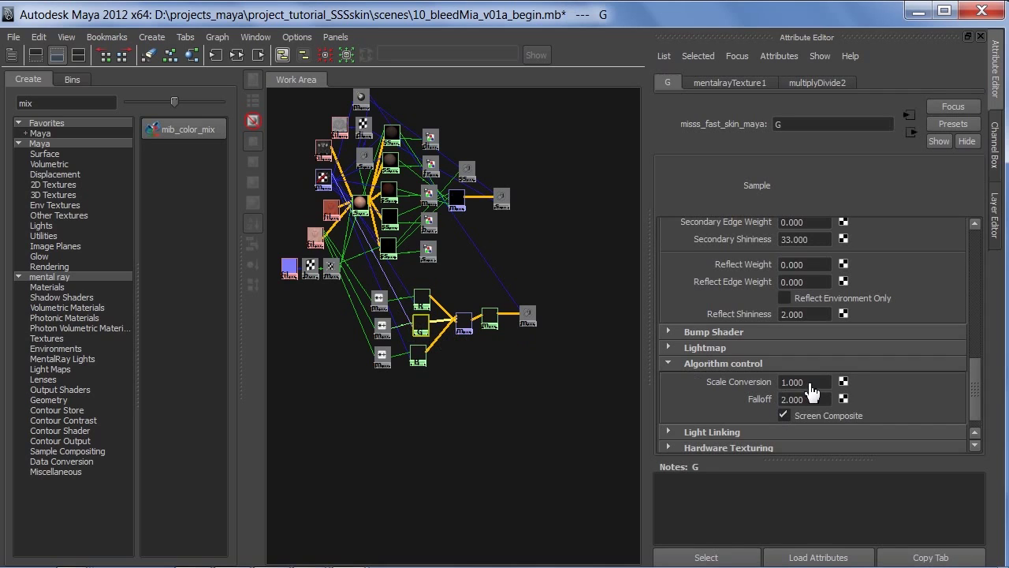
{"action": "left_click", "coordinate": [804, 385]}
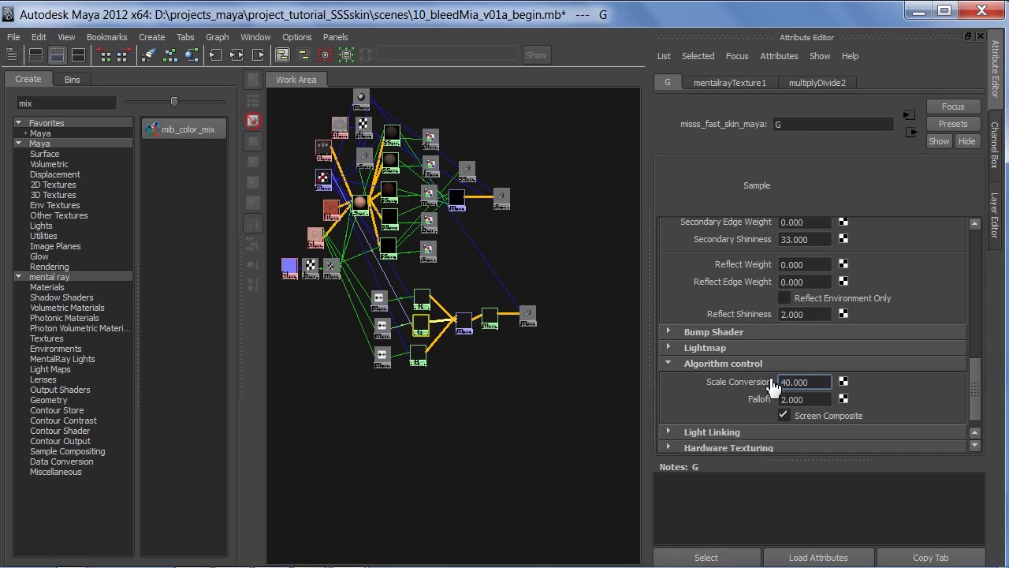
{"action": "left_click", "coordinate": [783, 415]}
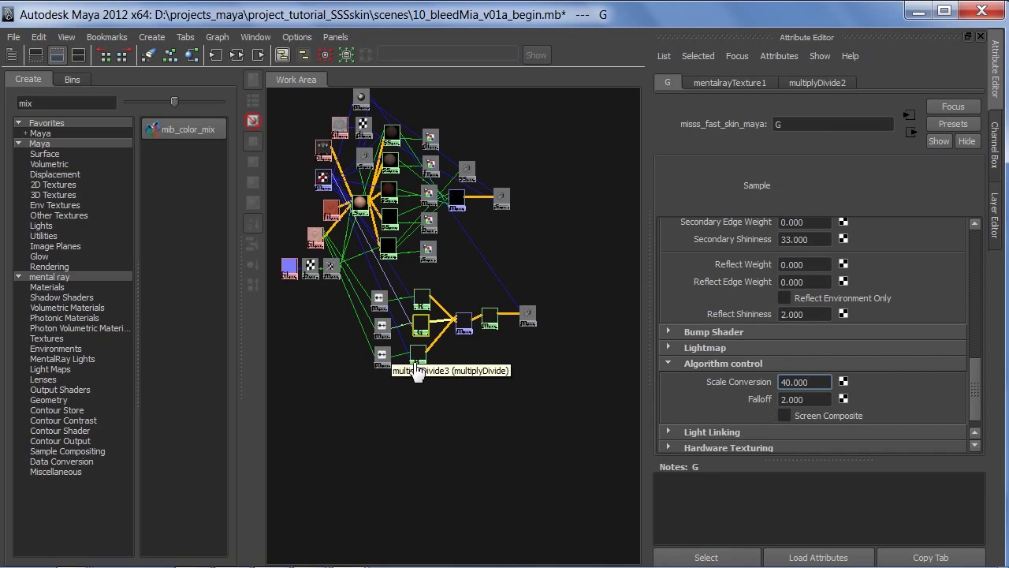
Step: Set B's Scale Conversion to 40 and turn off Screen Composite on B and R
{"action": "left_click", "coordinate": [418, 361]}
{"action": "left_click", "coordinate": [808, 383]}
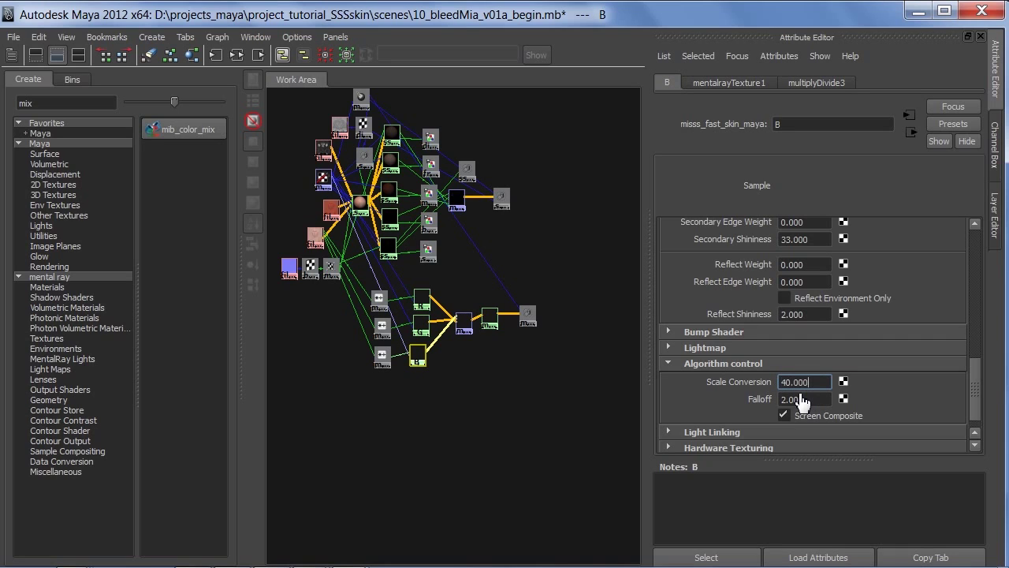
{"action": "left_click", "coordinate": [784, 415]}
{"action": "left_click", "coordinate": [422, 299]}
{"action": "left_click", "coordinate": [785, 416]}
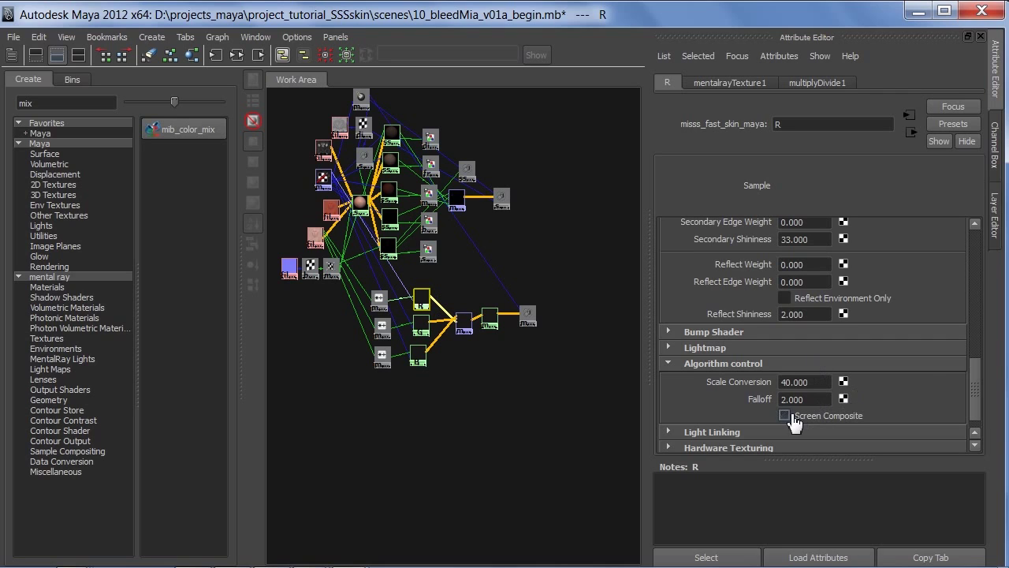
{"action": "left_click_drag", "start_coordinate": [978, 387], "coordinate": [985, 256]}
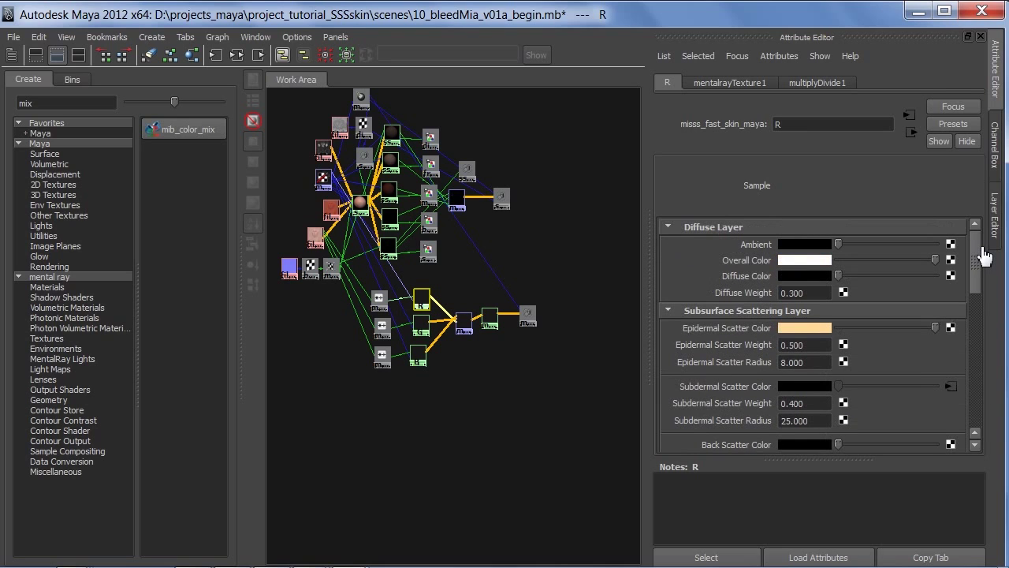
{"action": "left_click", "coordinate": [424, 334]}
{"action": "left_click", "coordinate": [422, 360]}
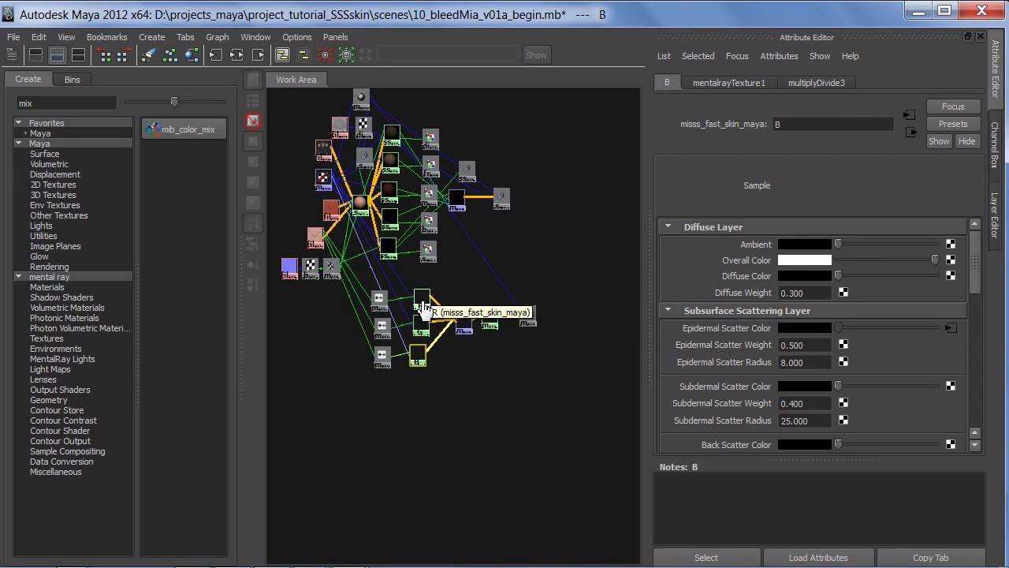
{"action": "left_click", "coordinate": [422, 306]}
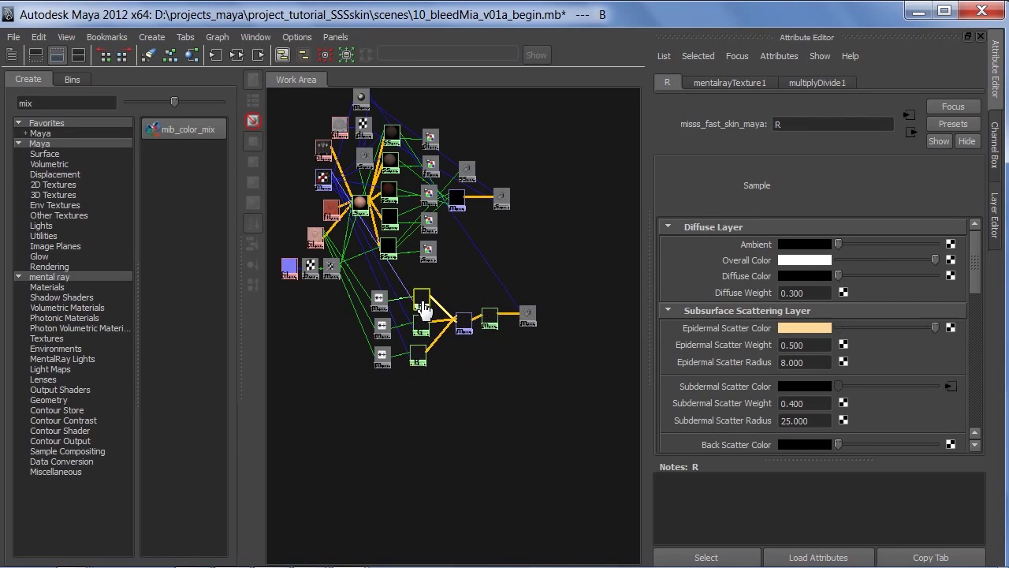
{"action": "right_click", "coordinate": [749, 387]}
{"action": "left_click", "coordinate": [780, 428]}
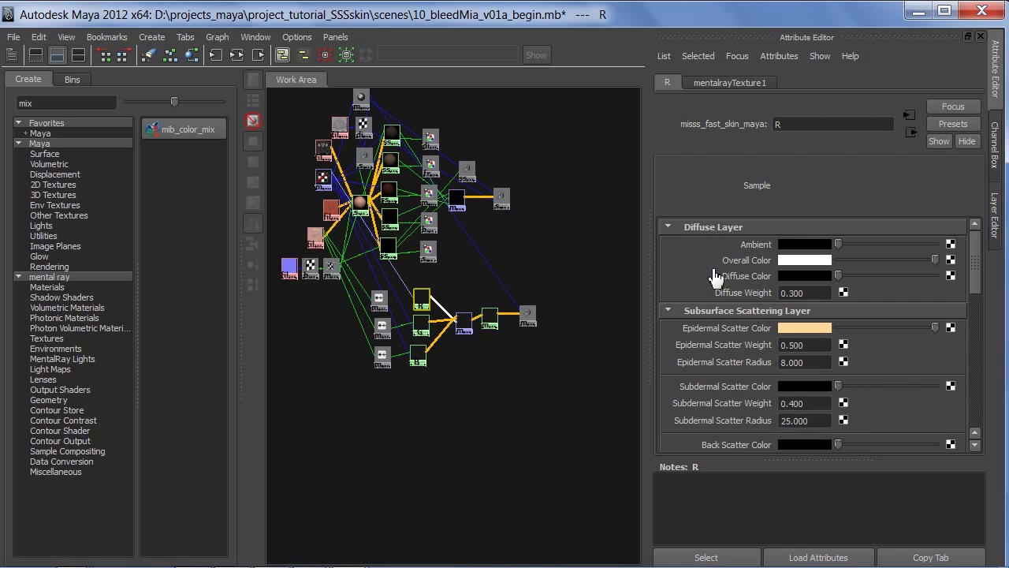
{"action": "middle_click_drag", "start_coordinate": [421, 299], "coordinate": [721, 335]}
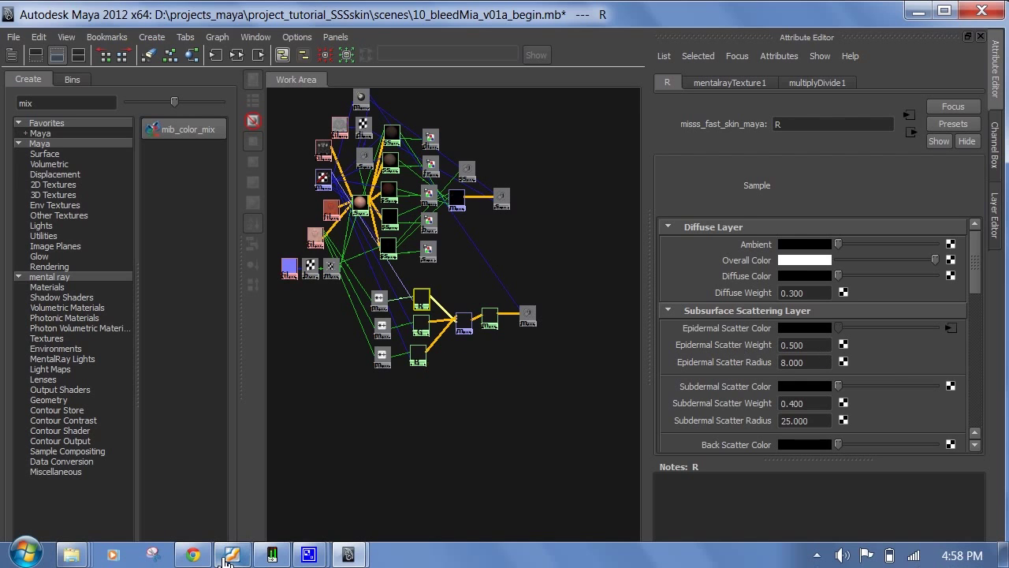
{"action": "mouse_move", "coordinate": [226, 558]}
{"action": "left_click", "coordinate": [247, 460]}
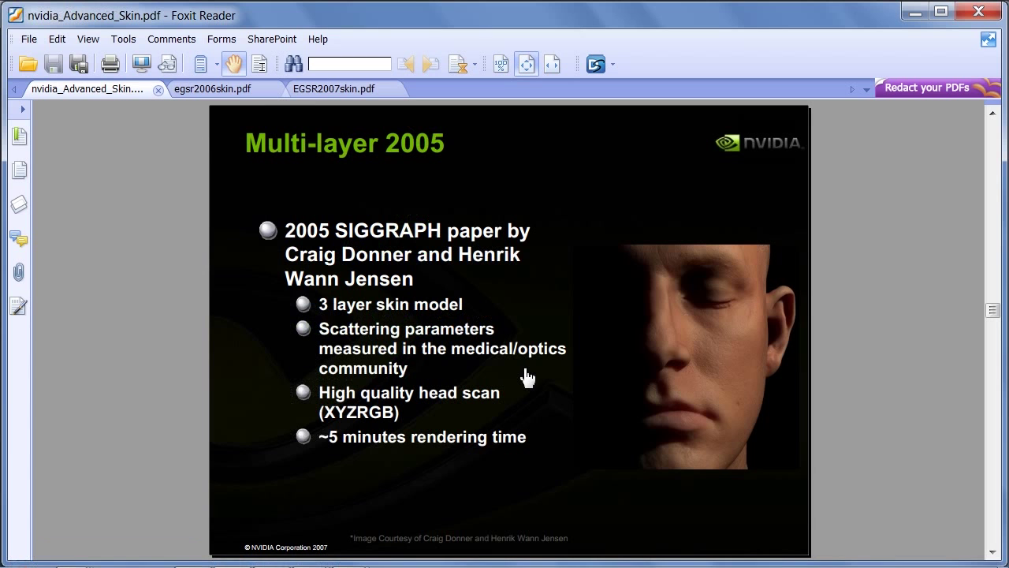
{"action": "left_click", "coordinate": [920, 15]}
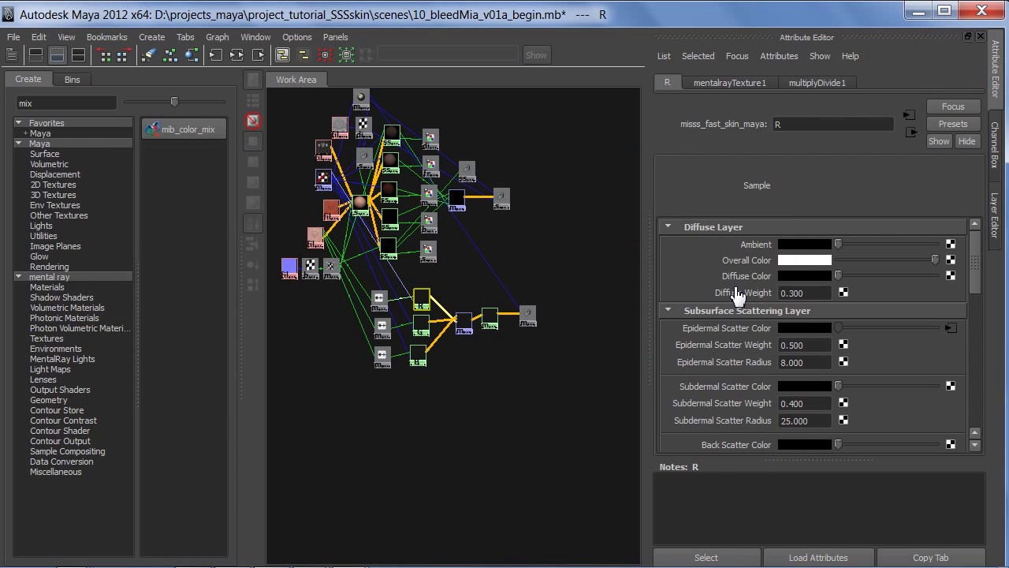
Step: Give the R shader epidermal scatter weight 1.000 and radius 2.7
{"action": "left_click", "coordinate": [818, 347]}
{"action": "left_click", "coordinate": [815, 366]}
{"action": "left_click", "coordinate": [805, 347]}
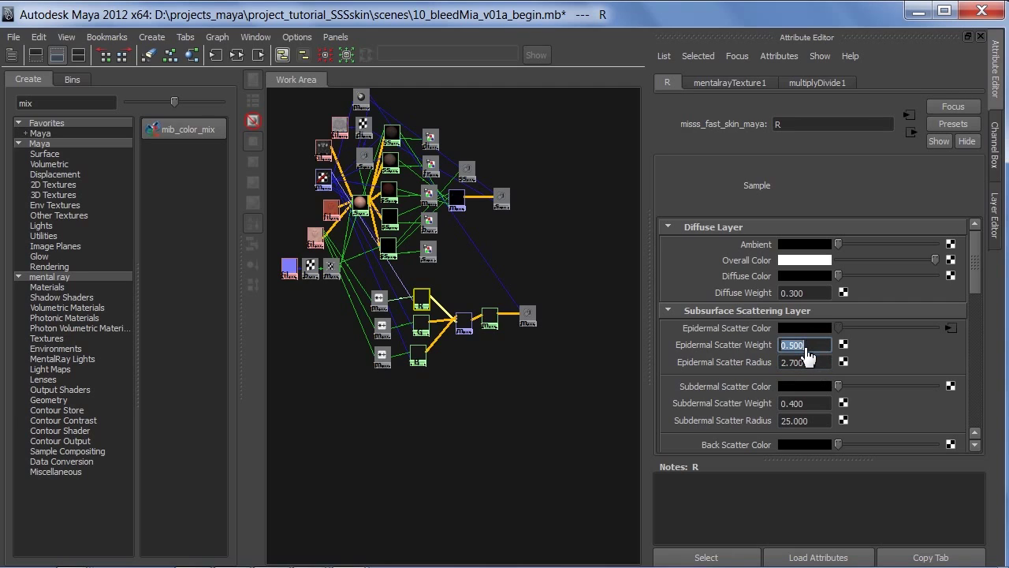
{"action": "type", "text": "1"}
{"action": "key", "text": "Tab"}
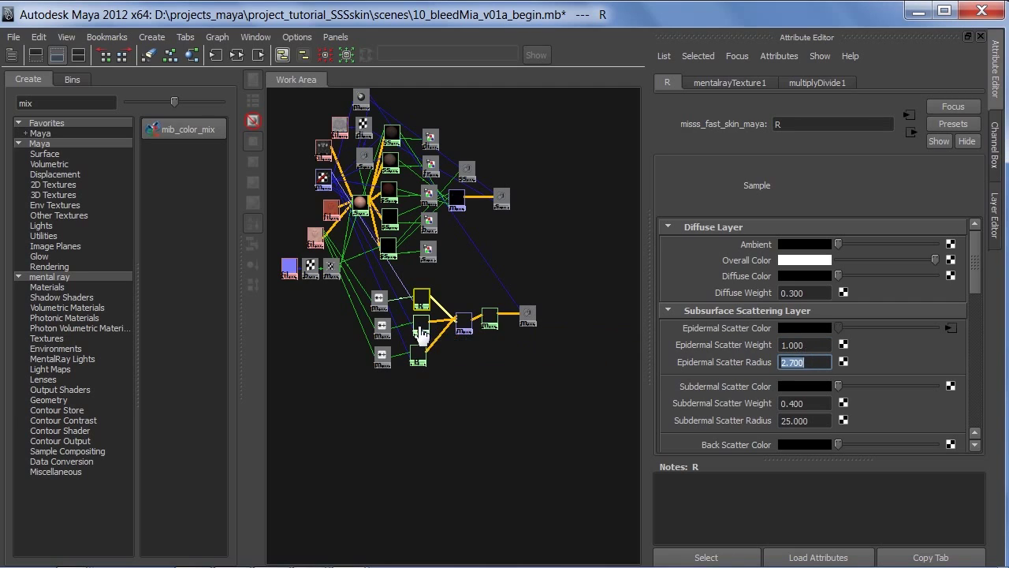
Step: Set G's and B's epidermal radii to 0.43 and 0.22 and their weights to 1.000
{"action": "left_click", "coordinate": [420, 325]}
{"action": "left_click", "coordinate": [823, 365]}
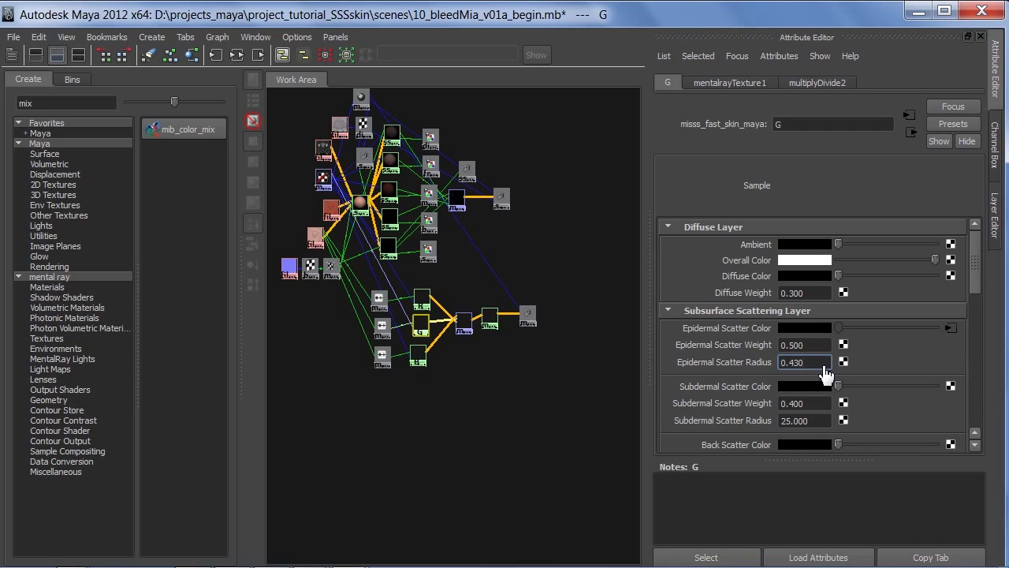
{"action": "left_click", "coordinate": [381, 355]}
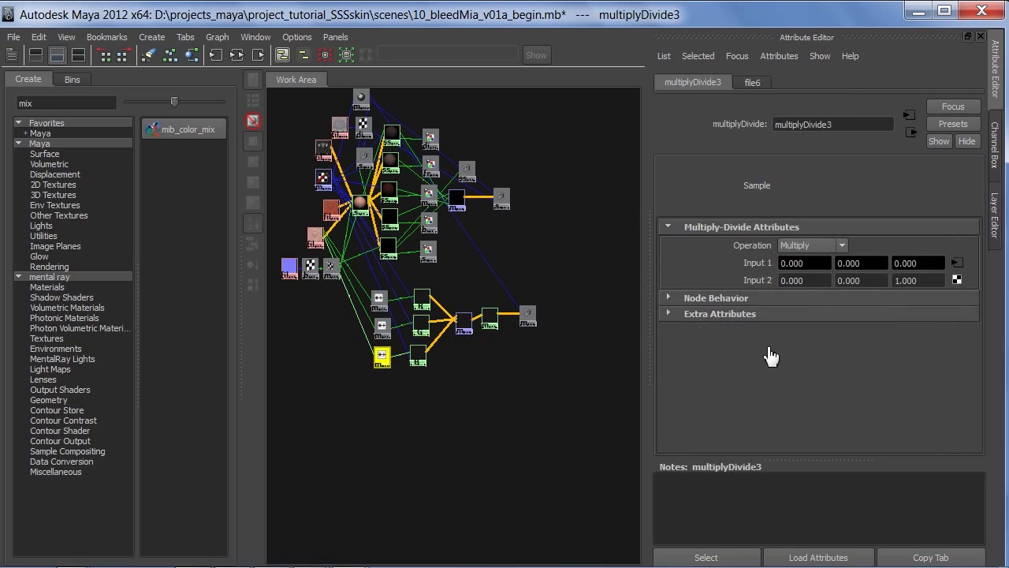
{"action": "left_click", "coordinate": [418, 357]}
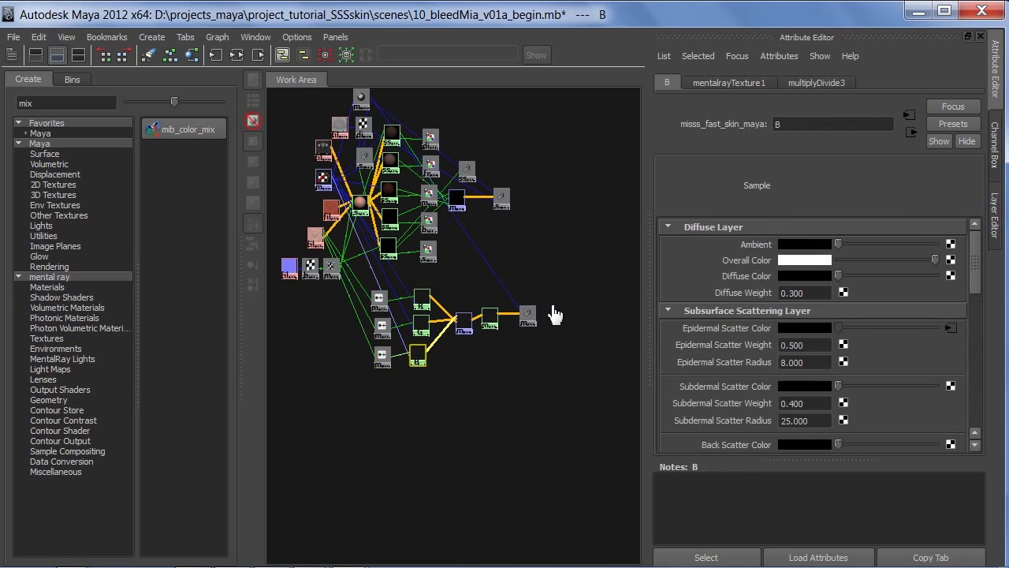
{"action": "left_click", "coordinate": [804, 362]}
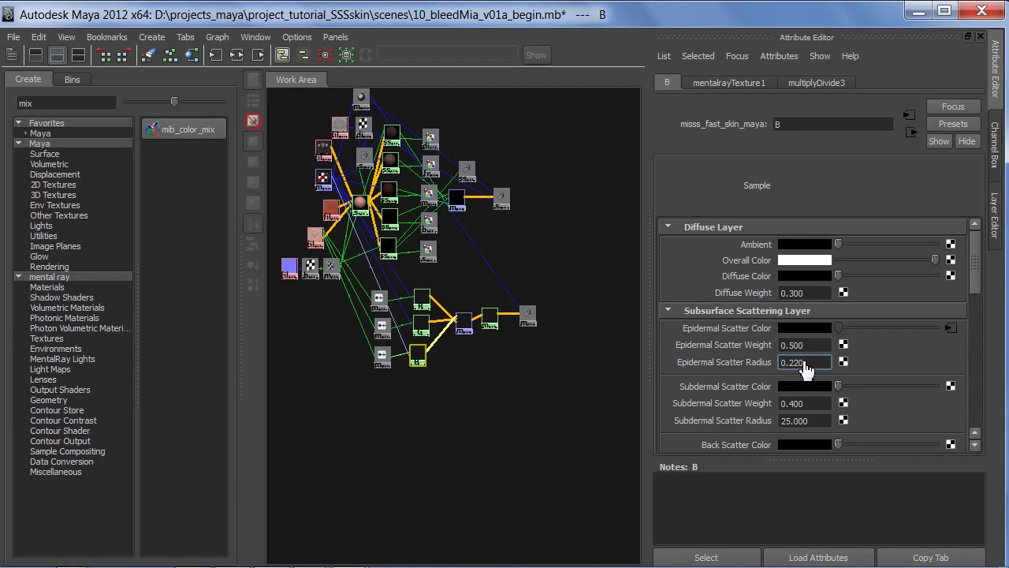
{"action": "left_click", "coordinate": [803, 345]}
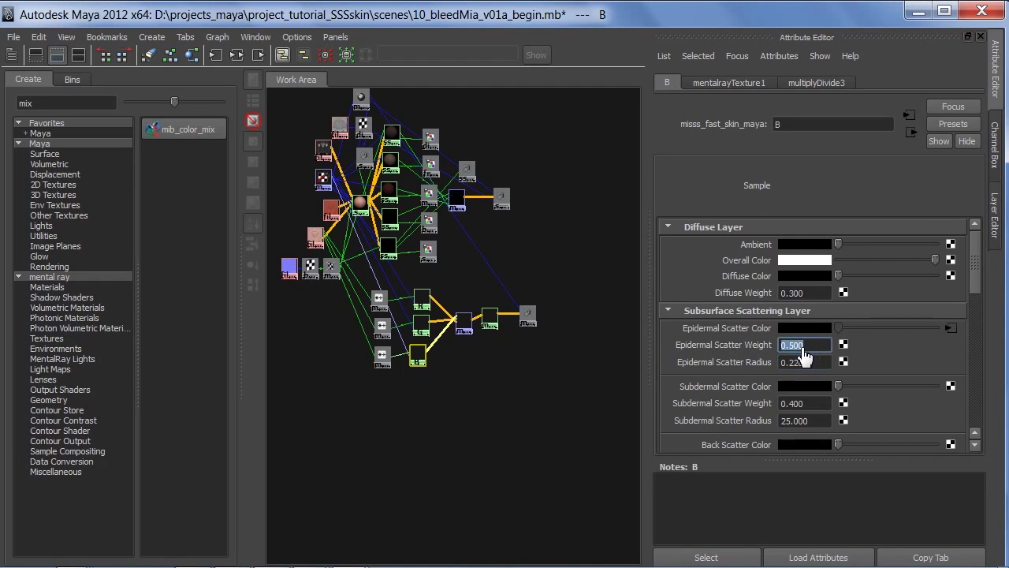
{"action": "left_click", "coordinate": [423, 325]}
{"action": "left_click", "coordinate": [788, 345]}
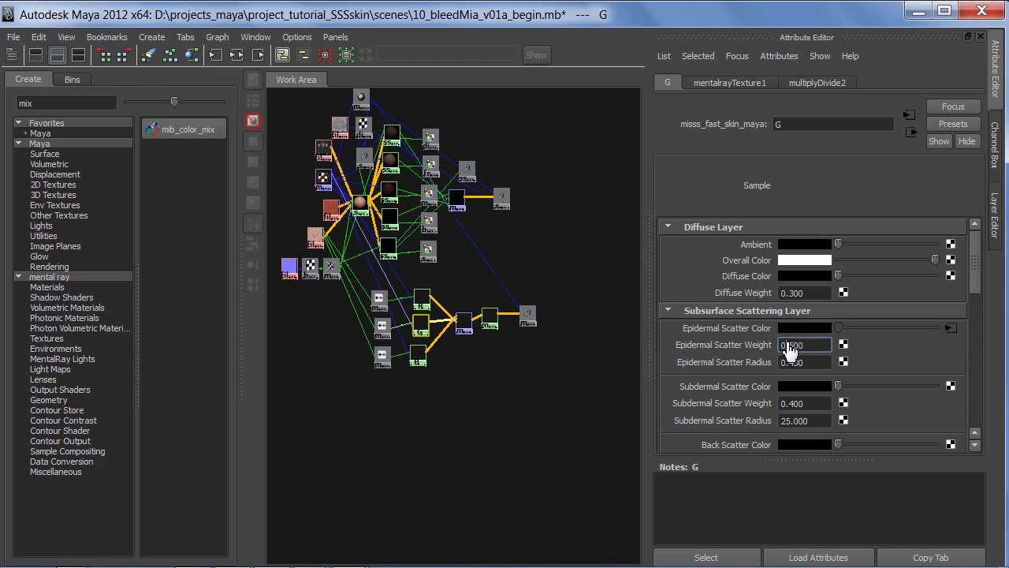
{"action": "type", "text": "1.000"}
Step: Review the epidermal scatter values on the R, G and B shaders
{"action": "left_click", "coordinate": [422, 304]}
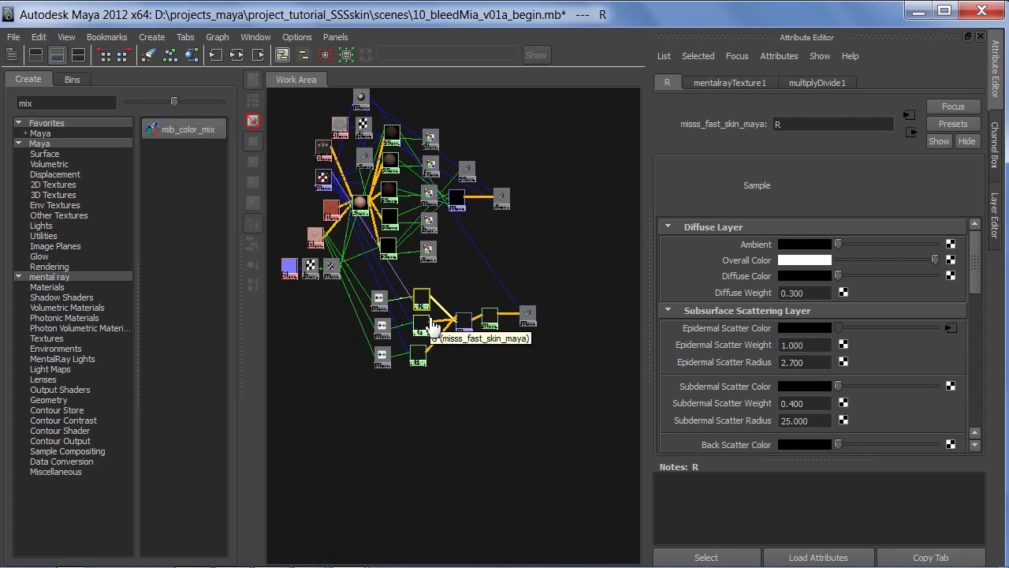
{"action": "left_click", "coordinate": [418, 356]}
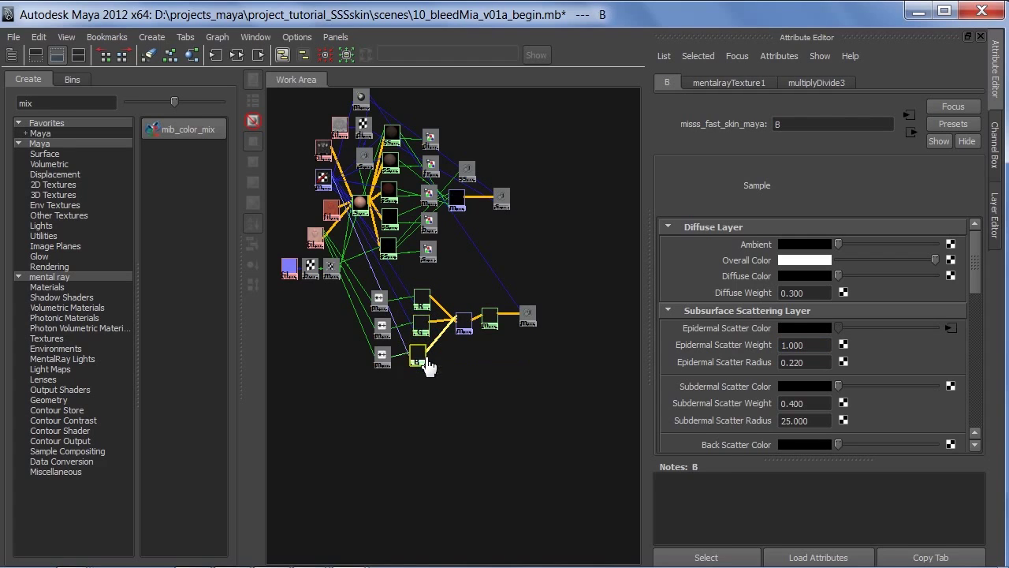
{"action": "left_click", "coordinate": [423, 306]}
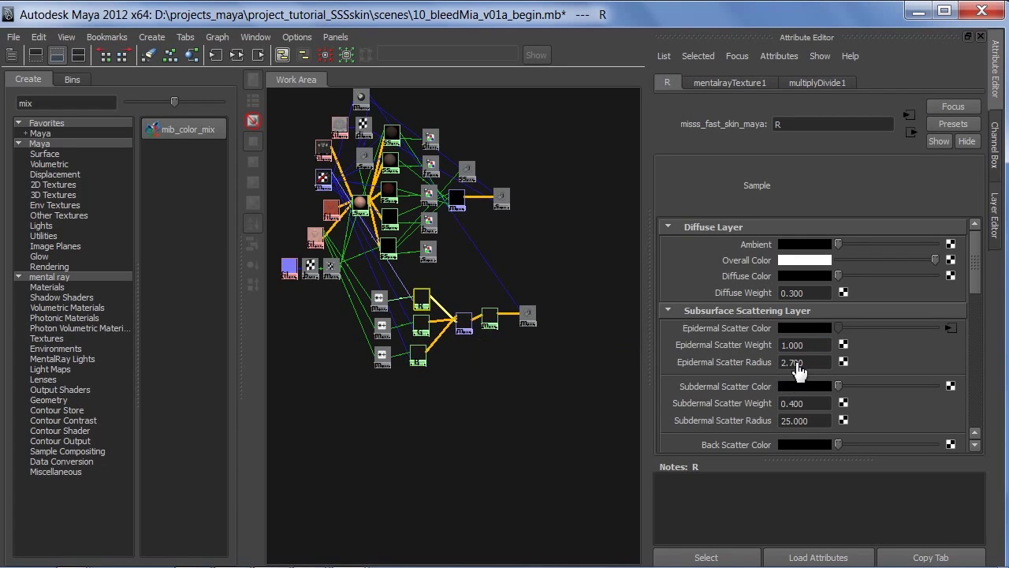
{"action": "left_click", "coordinate": [426, 337]}
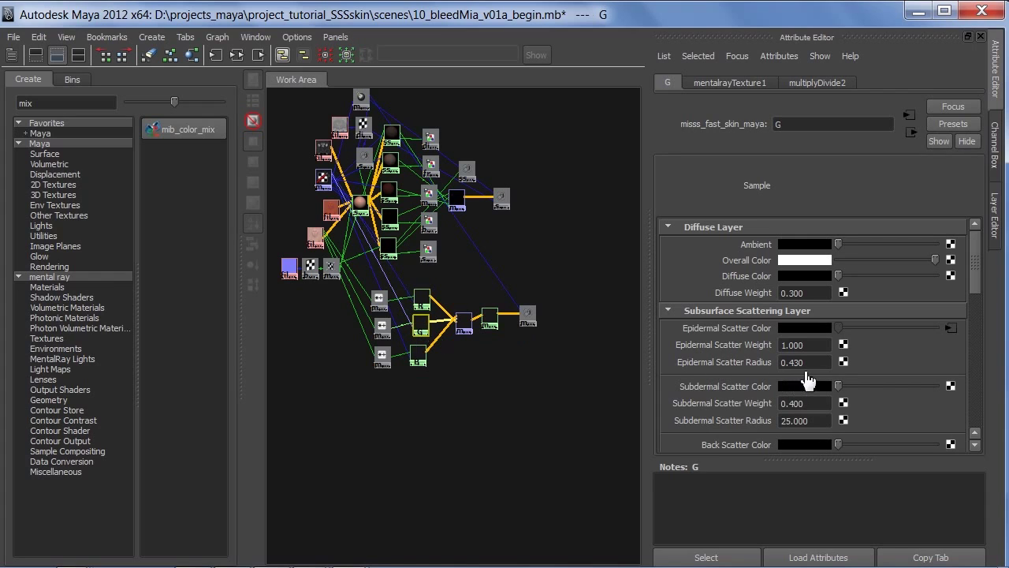
{"action": "left_click", "coordinate": [615, 376]}
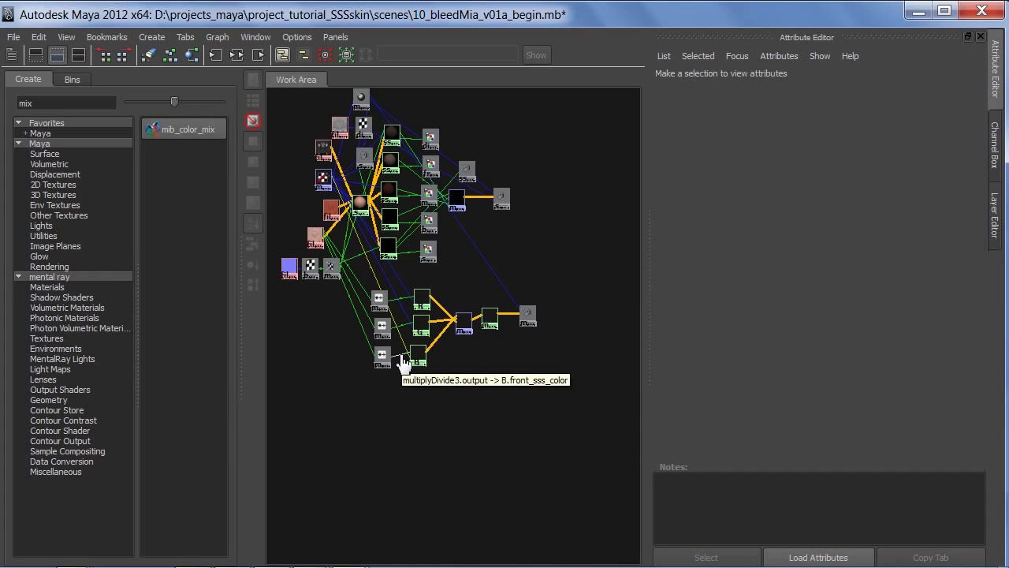
{"action": "left_click", "coordinate": [416, 357]}
Step: Select the mia_skin material and restore the multi-pane layout, framing the R, G, B and mia_skin nodes
{"action": "left_click", "coordinate": [444, 396]}
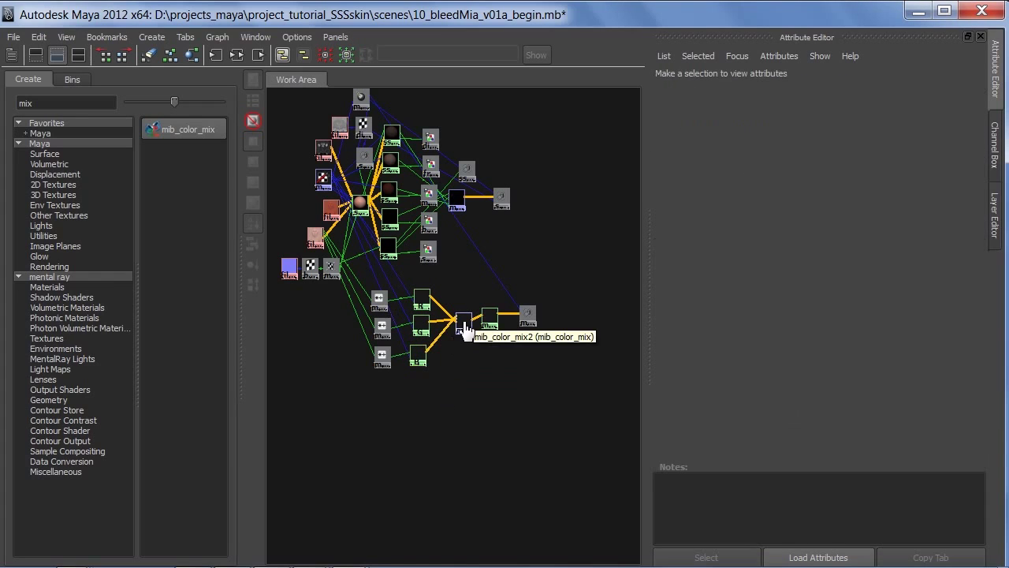
{"action": "left_click", "coordinate": [479, 324]}
{"action": "key", "text": "Right"}
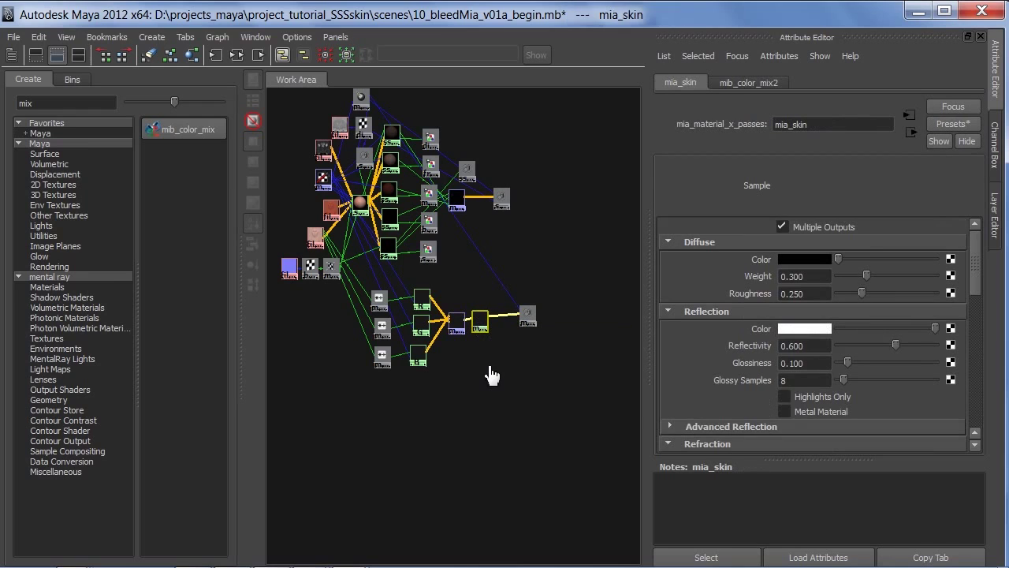
{"action": "key", "text": "space"}
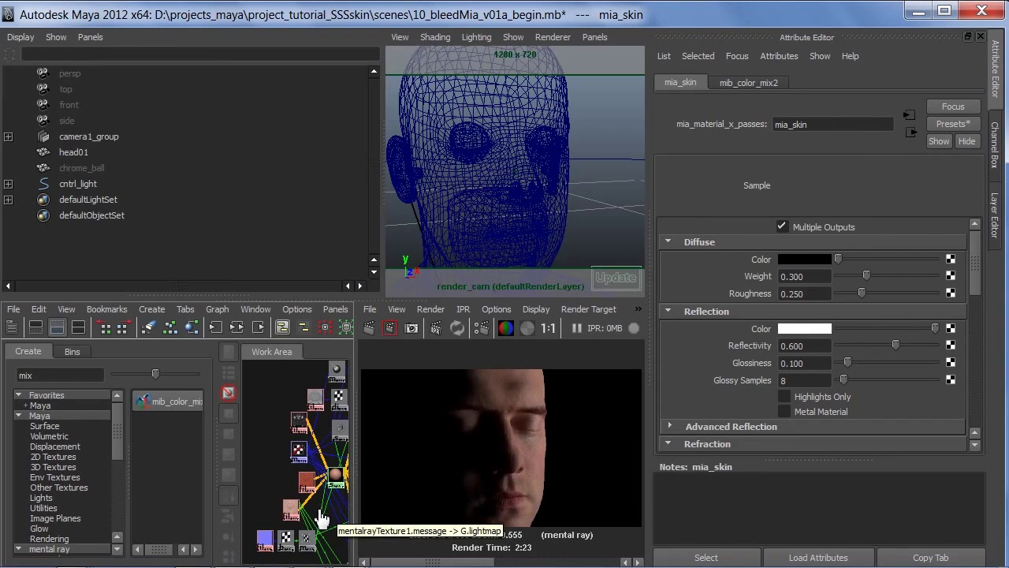
{"action": "middle_click_drag", "start_coordinate": [321, 516], "coordinate": [237, 450], "text": "alt"}
{"action": "middle_click_drag", "start_coordinate": [270, 479], "coordinate": [325, 482], "text": "alt"}
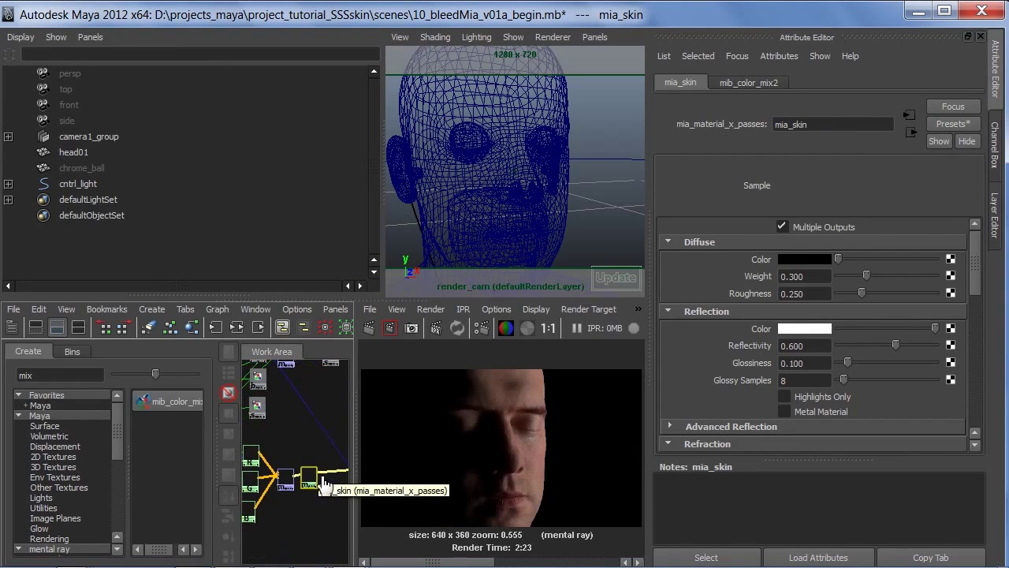
Step: Select the head with Select Objects With Material and render it in the enlarged Render View
{"action": "right_click_drag", "start_coordinate": [325, 482], "coordinate": [407, 375]}
{"action": "left_click", "coordinate": [318, 454]}
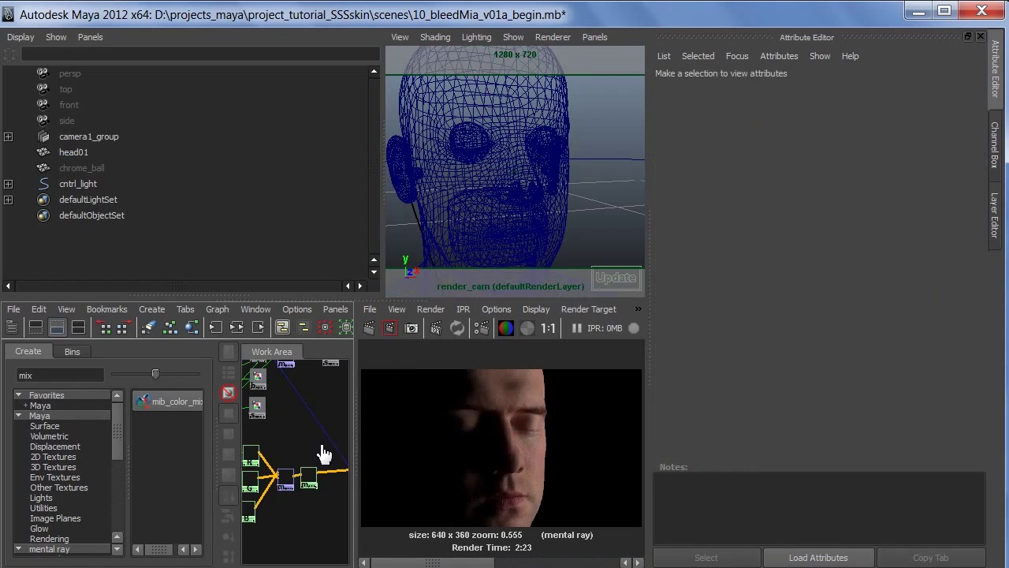
{"action": "left_click", "coordinate": [323, 454]}
{"action": "left_click", "coordinate": [918, 11]}
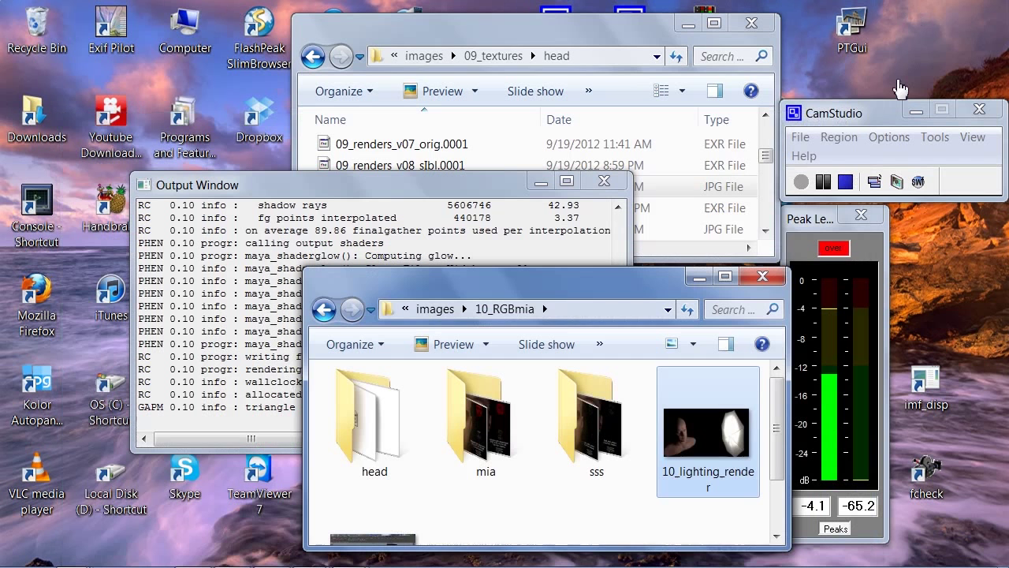
{"action": "left_click", "coordinate": [823, 181]}
{"action": "left_click", "coordinate": [801, 181]}
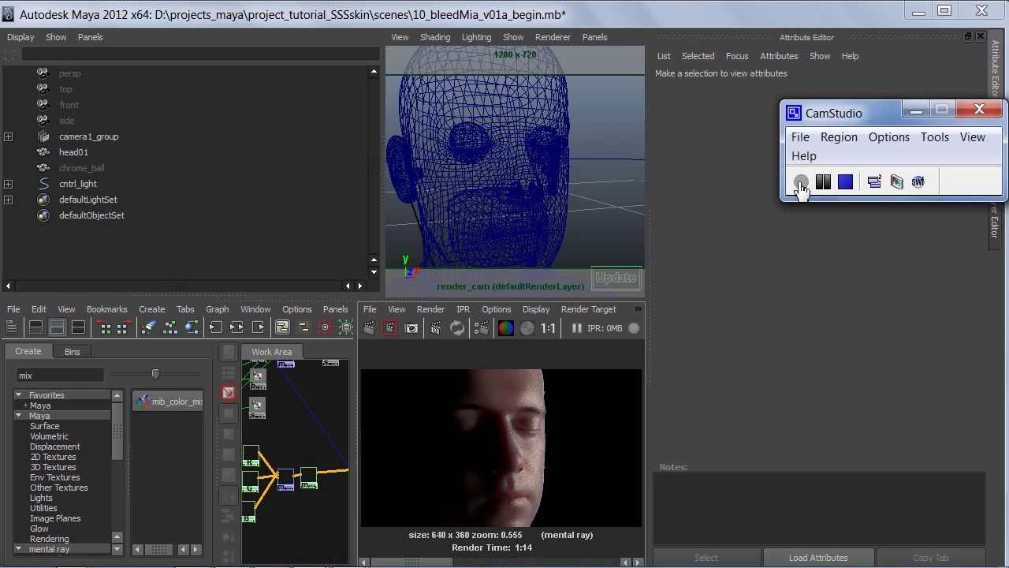
{"action": "left_click", "coordinate": [720, 16]}
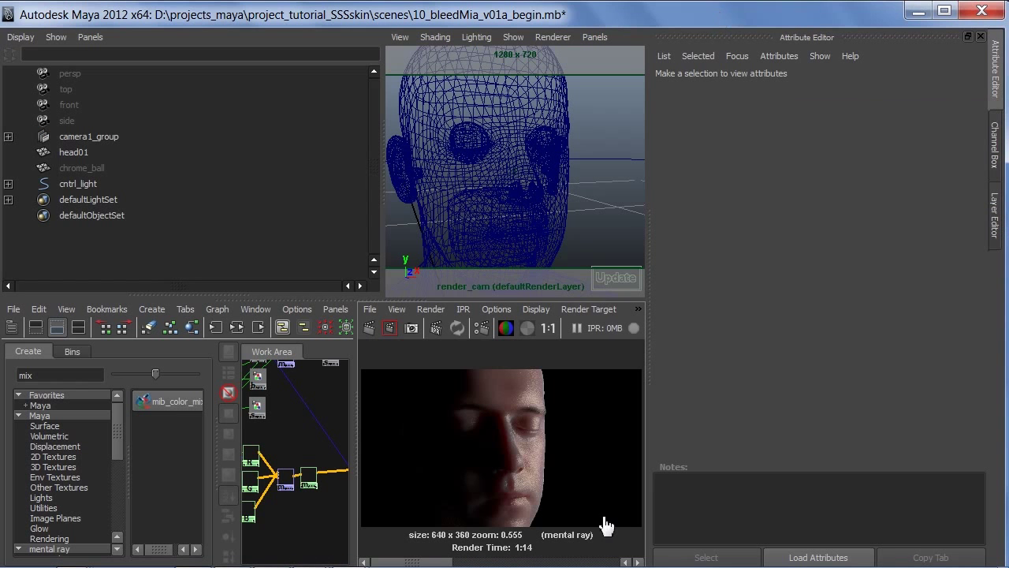
{"action": "key", "text": "space"}
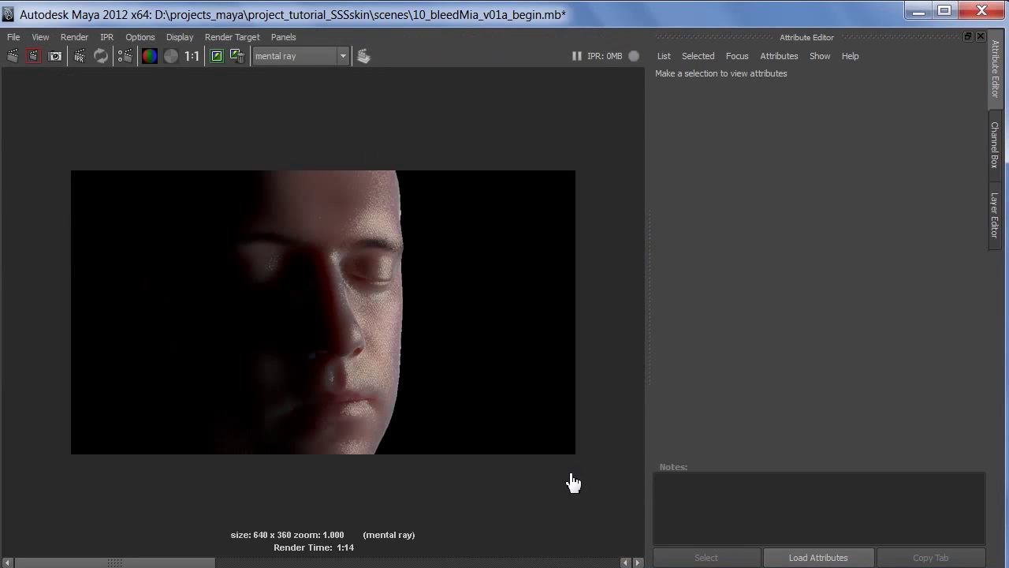
Step: Compare the new 1:14 render against the earlier 2:23 render, then minimize Maya
{"action": "left_click", "coordinate": [638, 562]}
{"action": "left_click", "coordinate": [637, 561]}
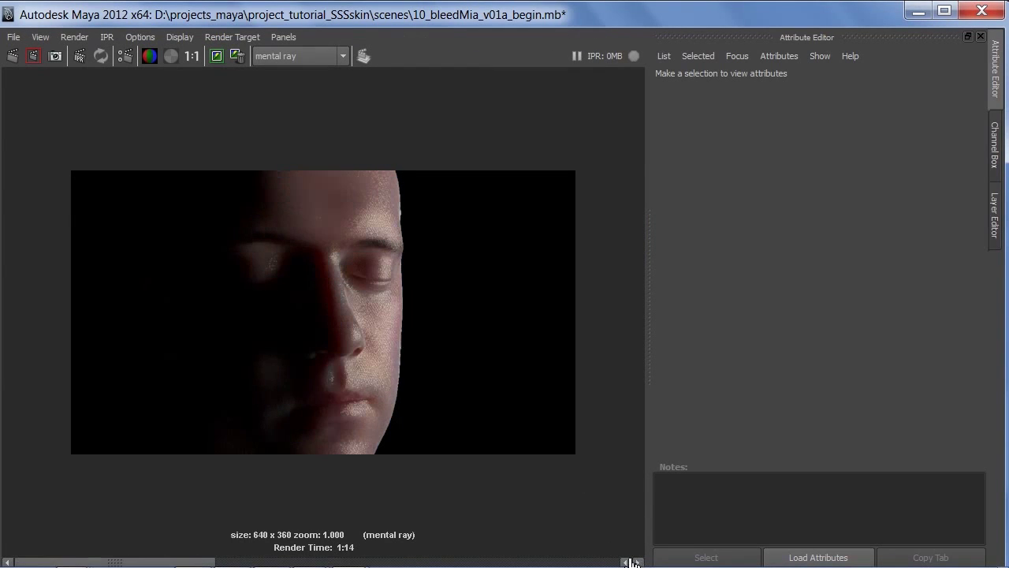
{"action": "left_click", "coordinate": [638, 562]}
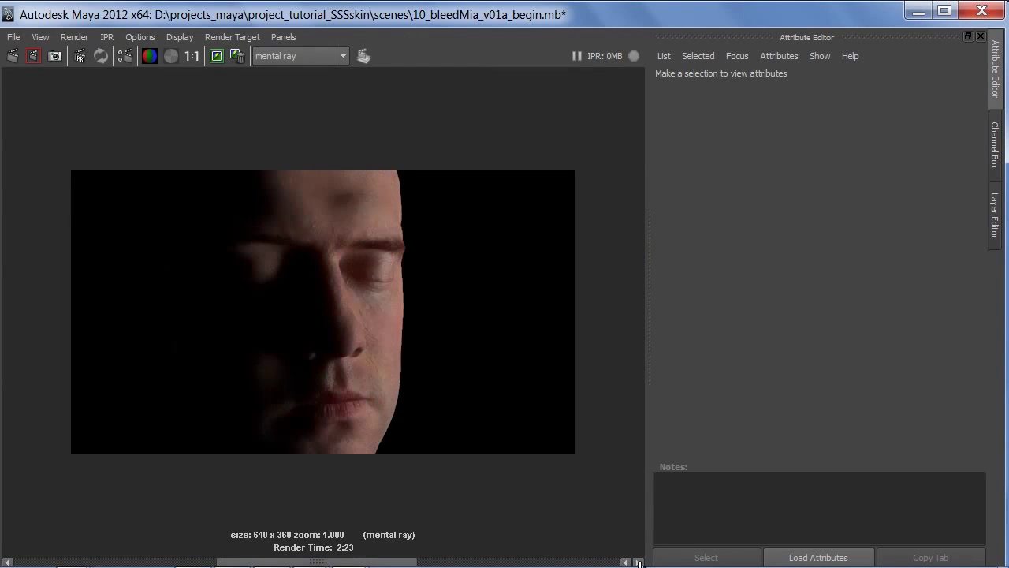
{"action": "left_click", "coordinate": [626, 562]}
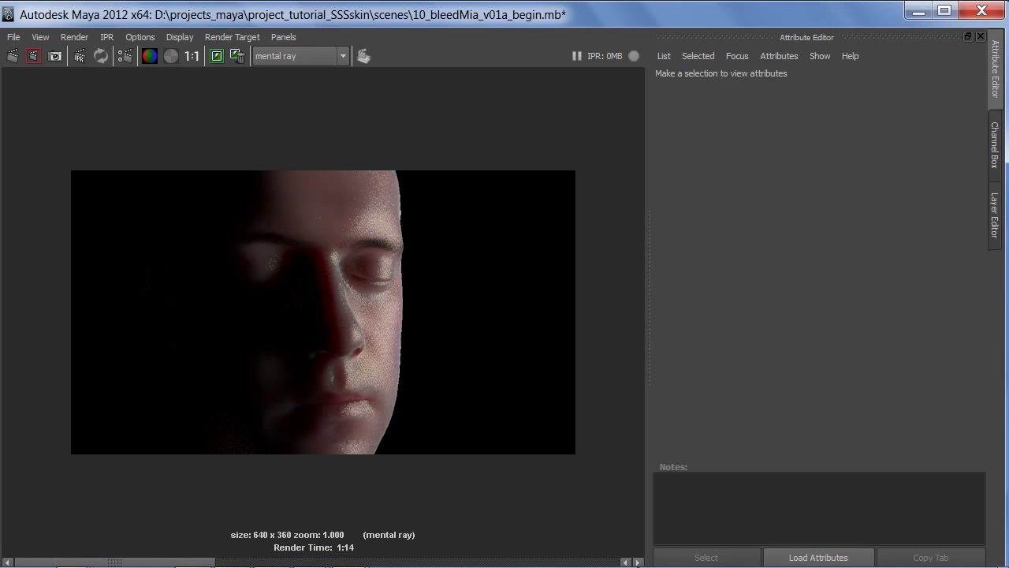
{"action": "left_click", "coordinate": [639, 562]}
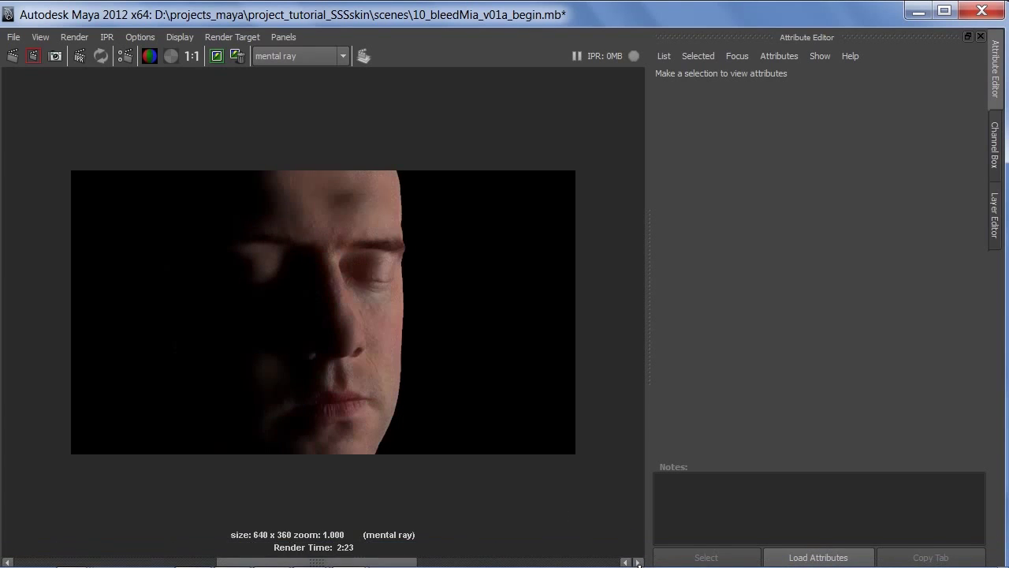
{"action": "left_click", "coordinate": [627, 562]}
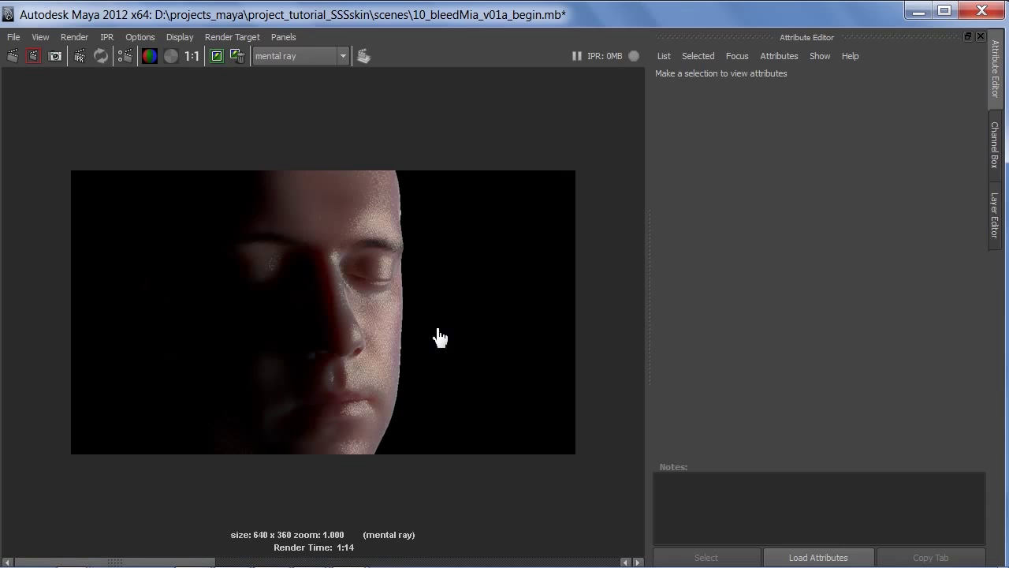
{"action": "left_click", "coordinate": [916, 16]}
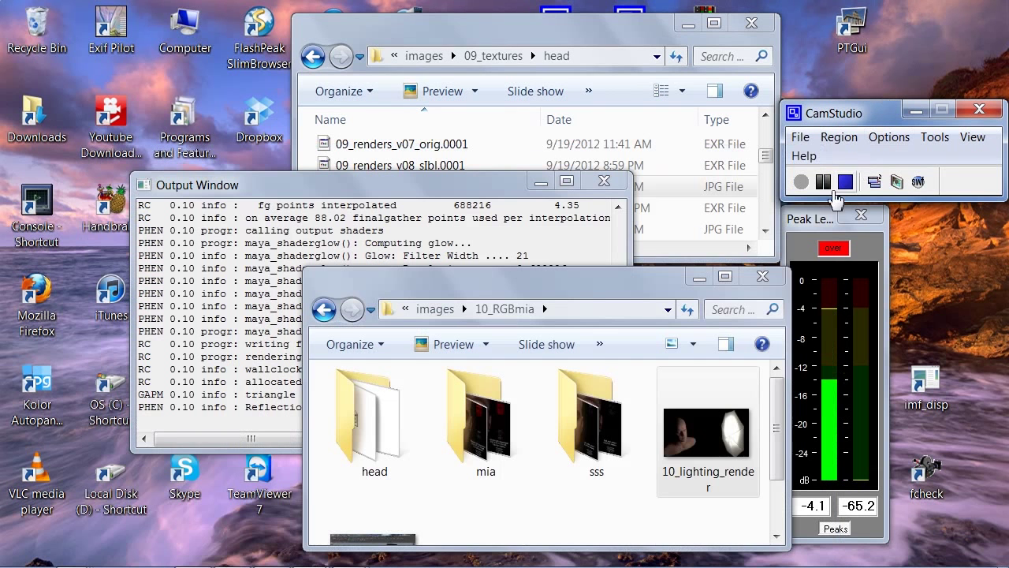